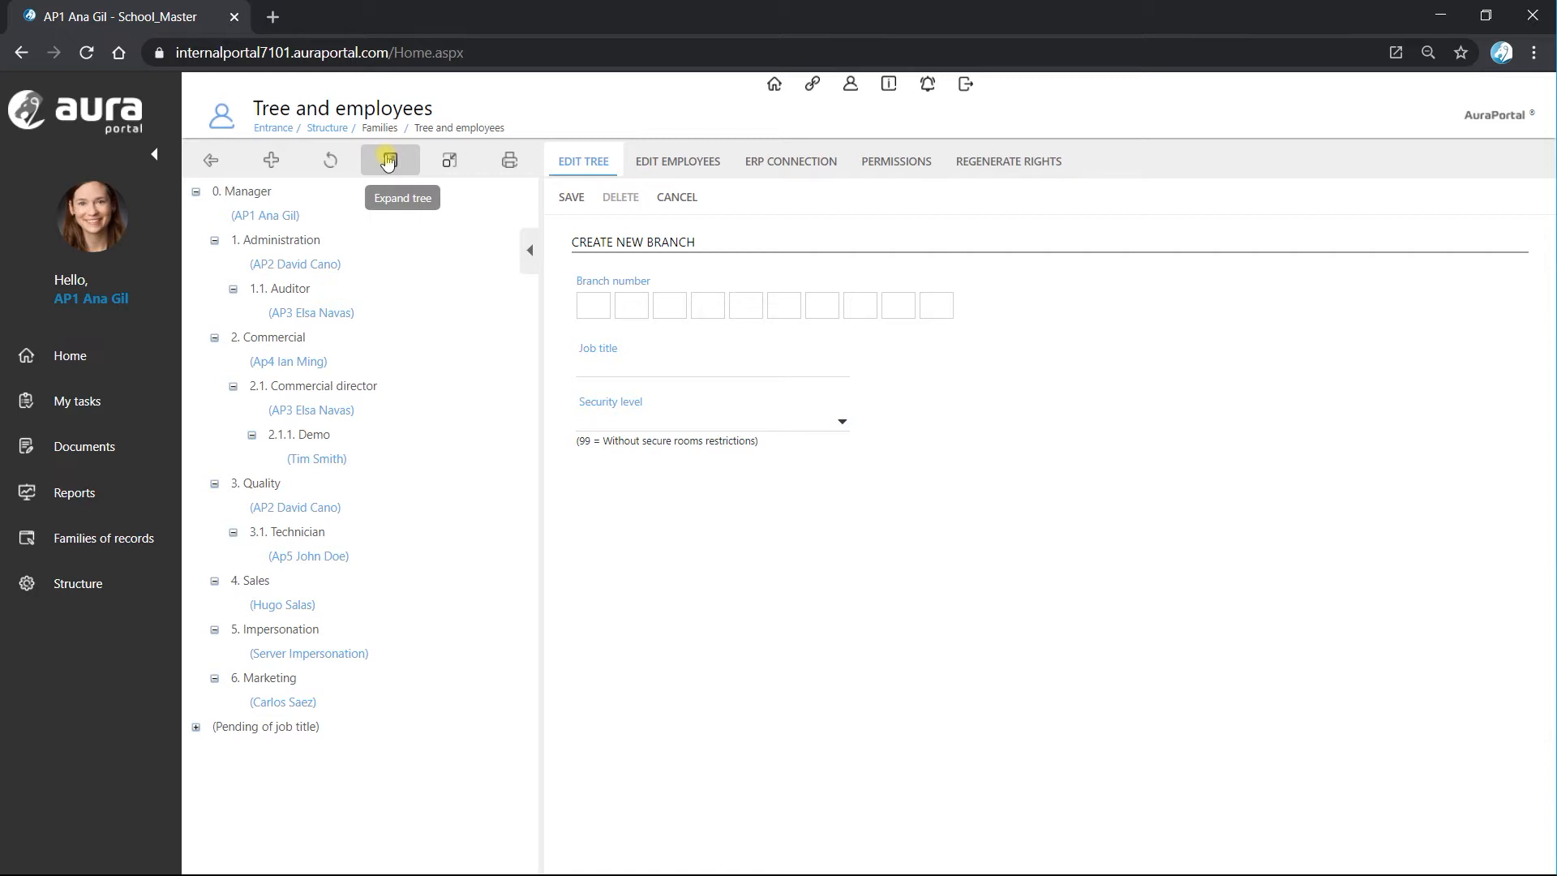
Create branch number 7 with the job title Teacher in the employee tree and save it.
click(600, 315)
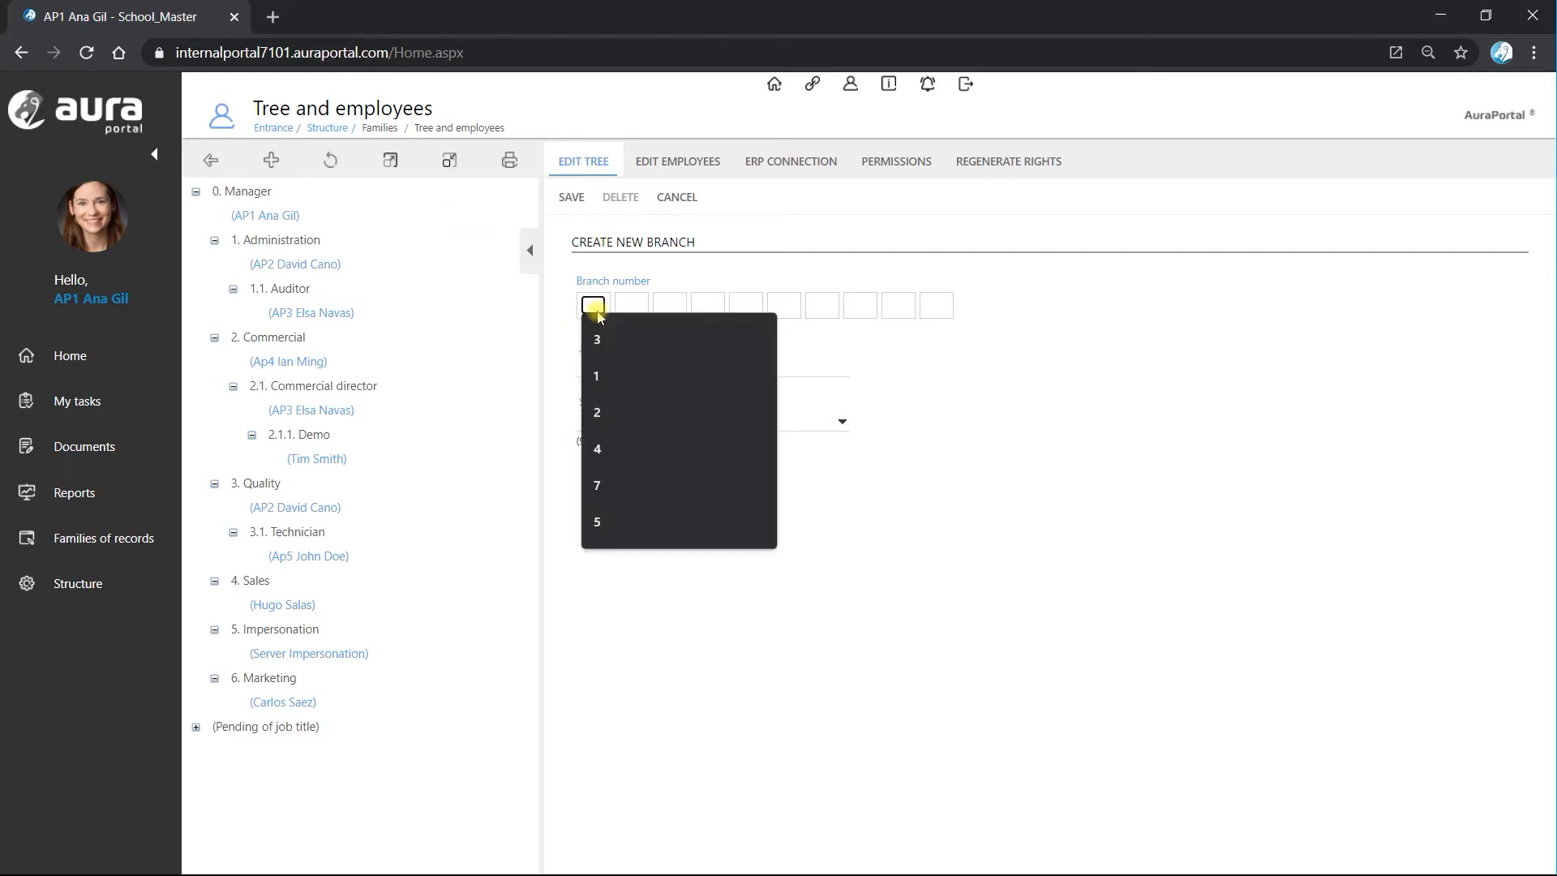
click(611, 486)
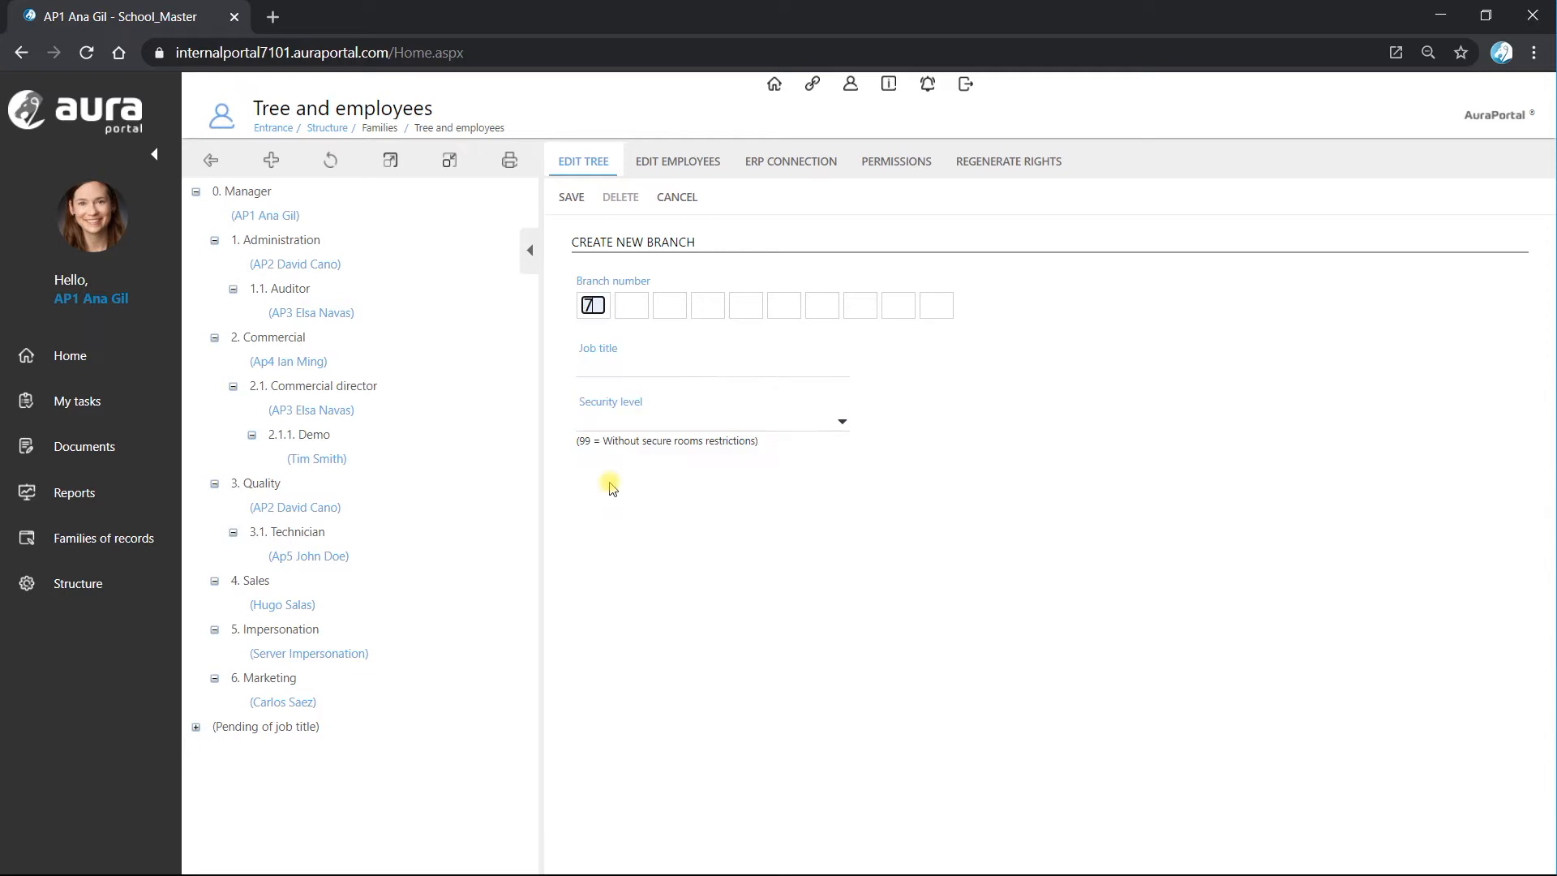
click(618, 373)
text(Teacher)
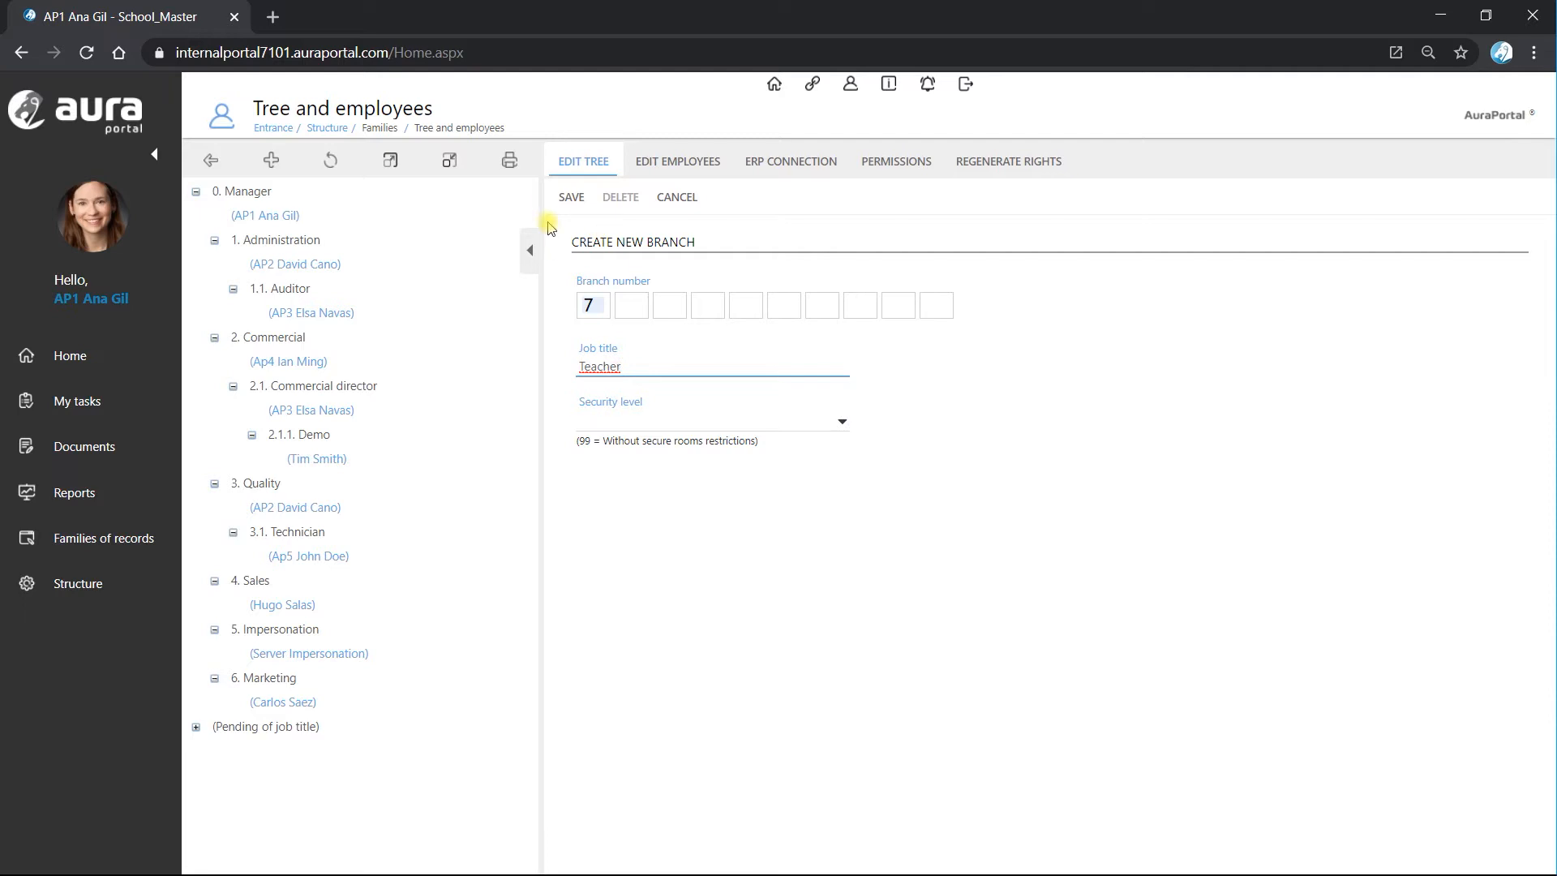
click(563, 198)
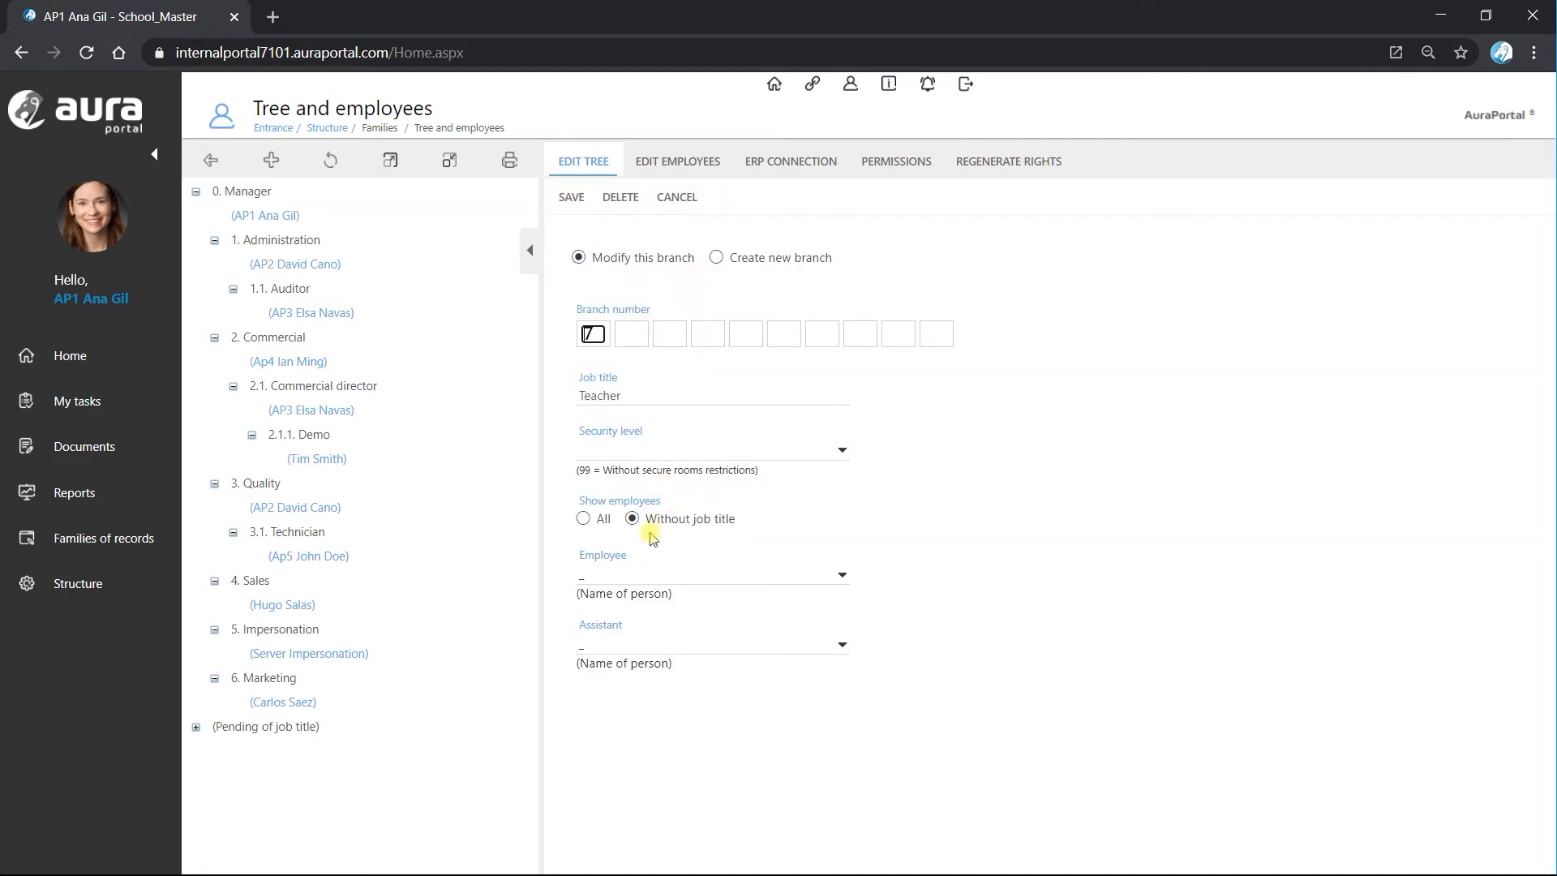
Assign the AP1 employee and the AP2 assistant to the Teacher branch from all employees, save, then refresh and expand the tree.
click(583, 520)
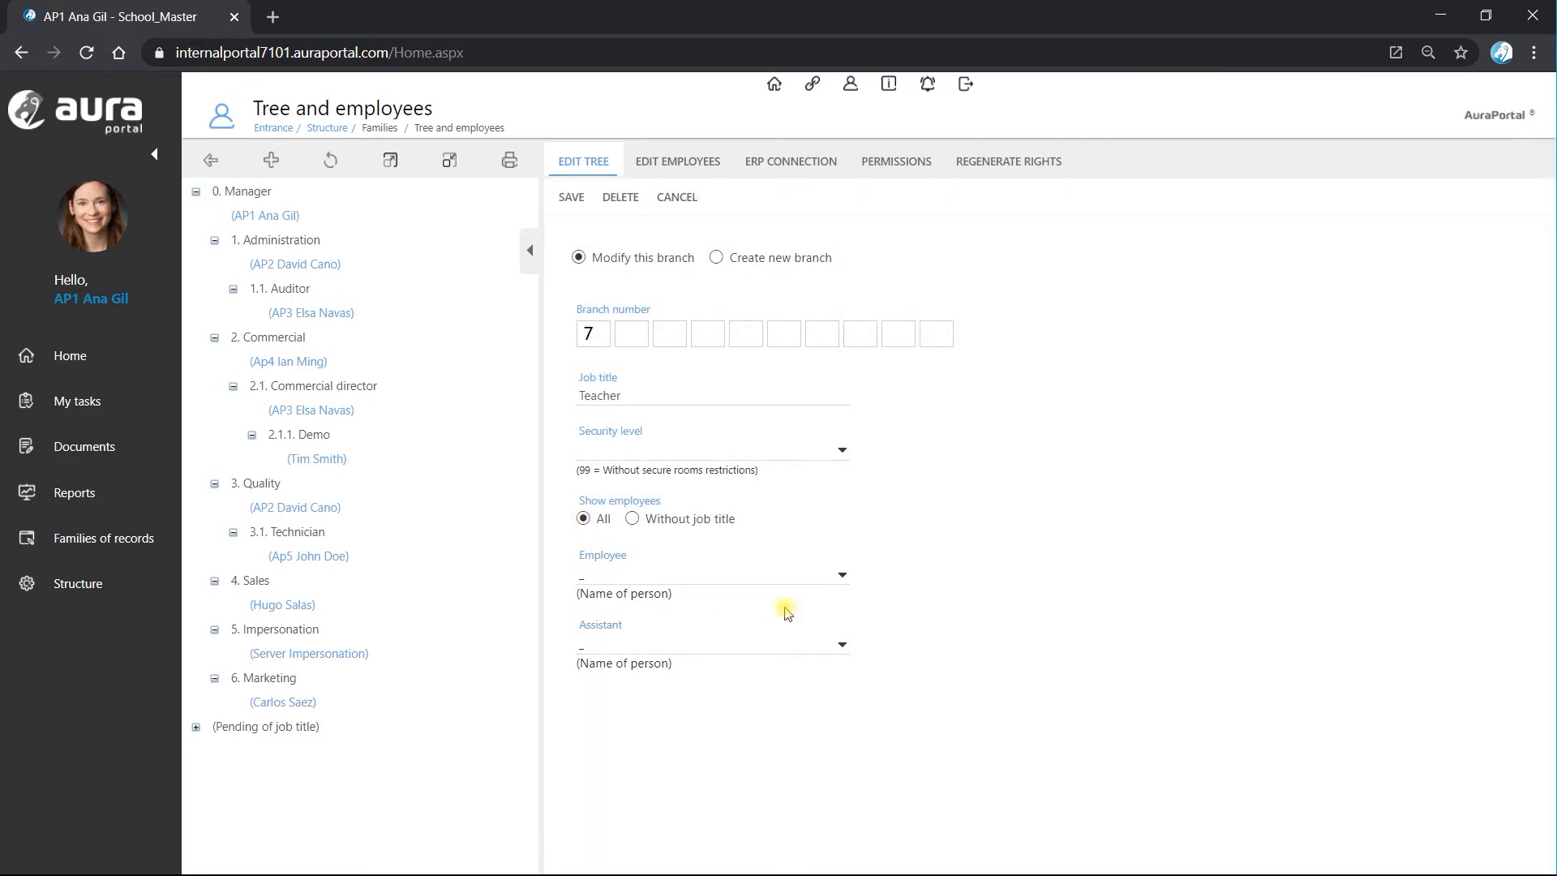
click(842, 575)
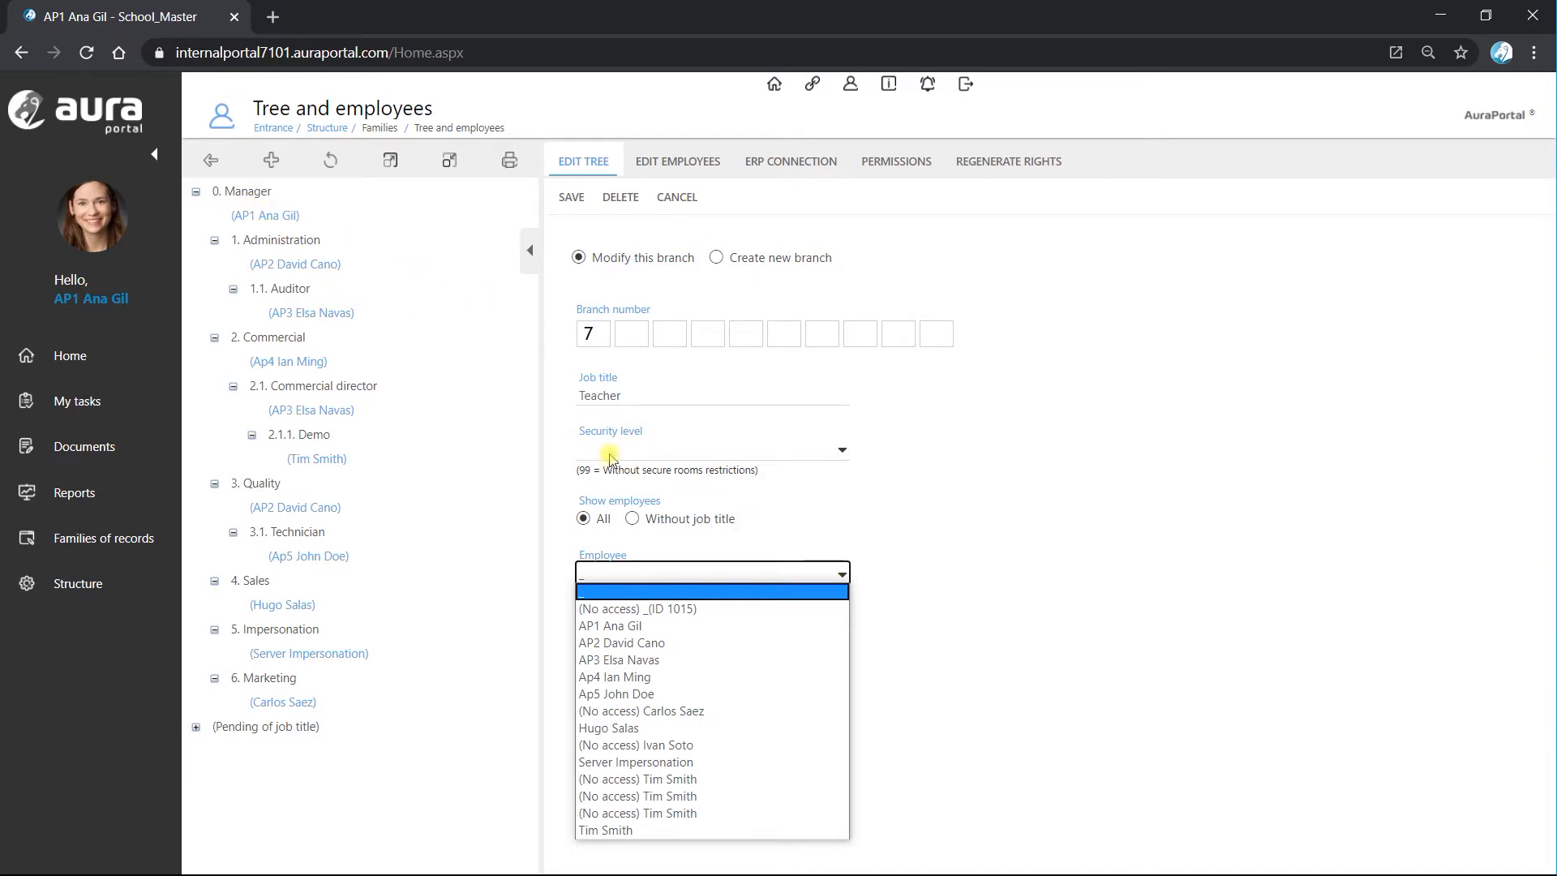
click(673, 626)
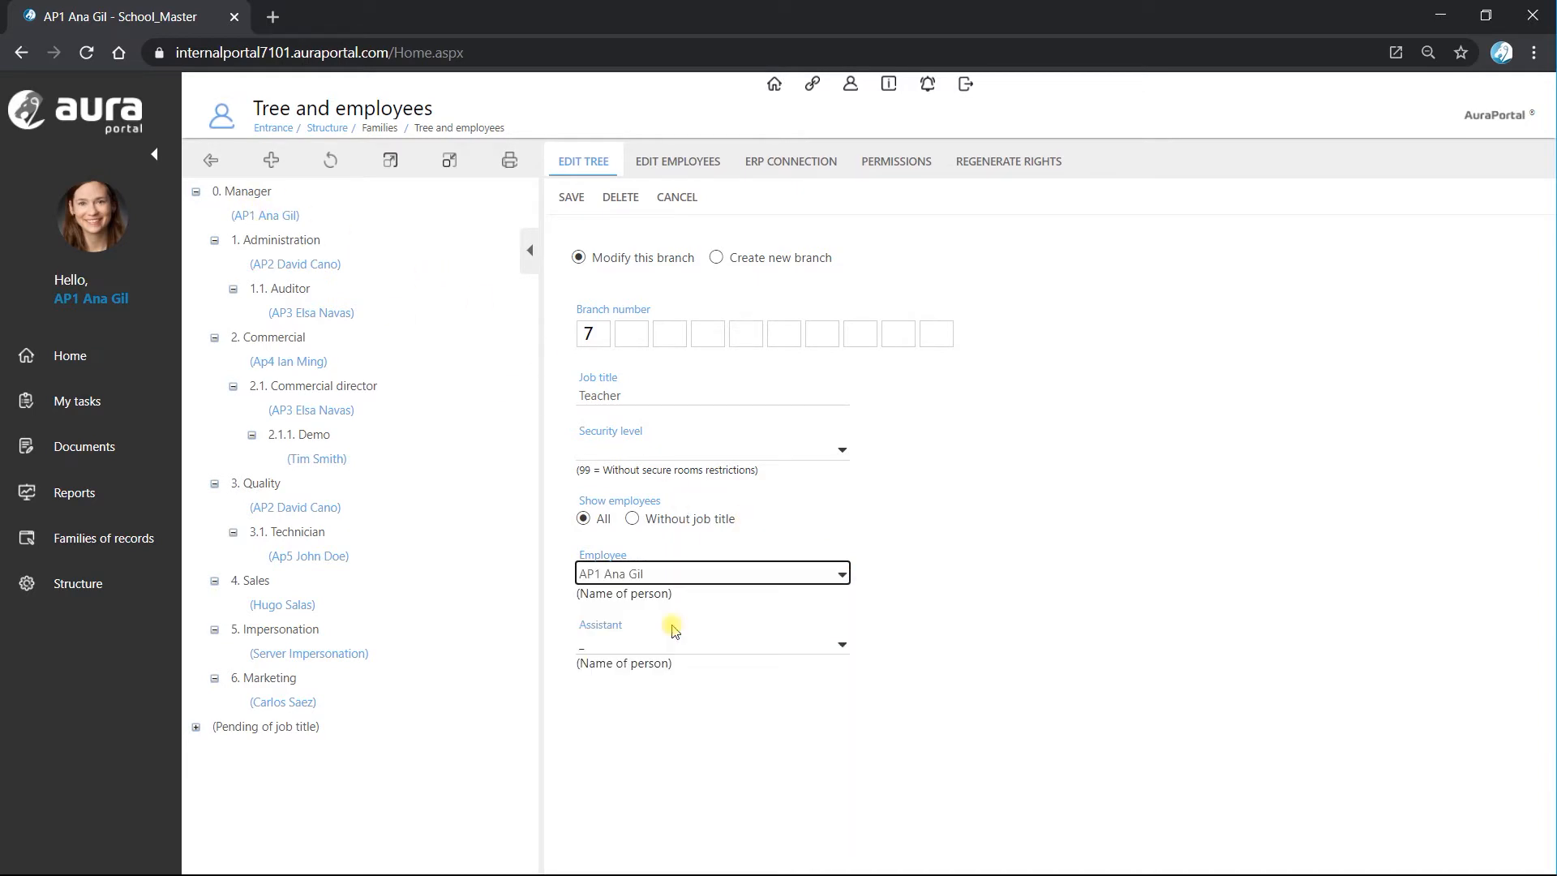
click(843, 646)
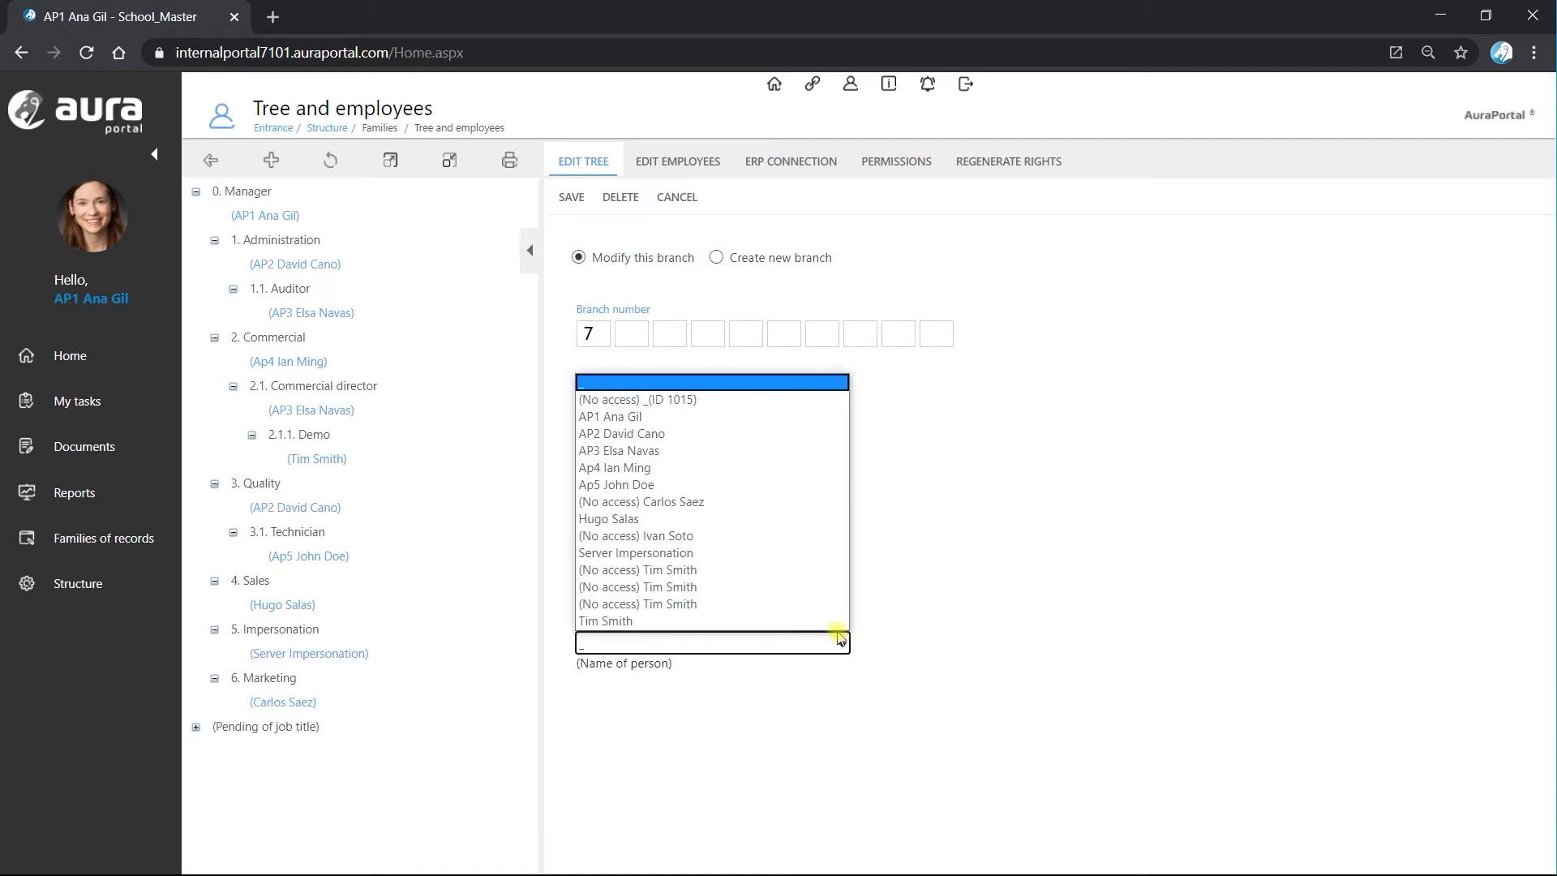
click(721, 439)
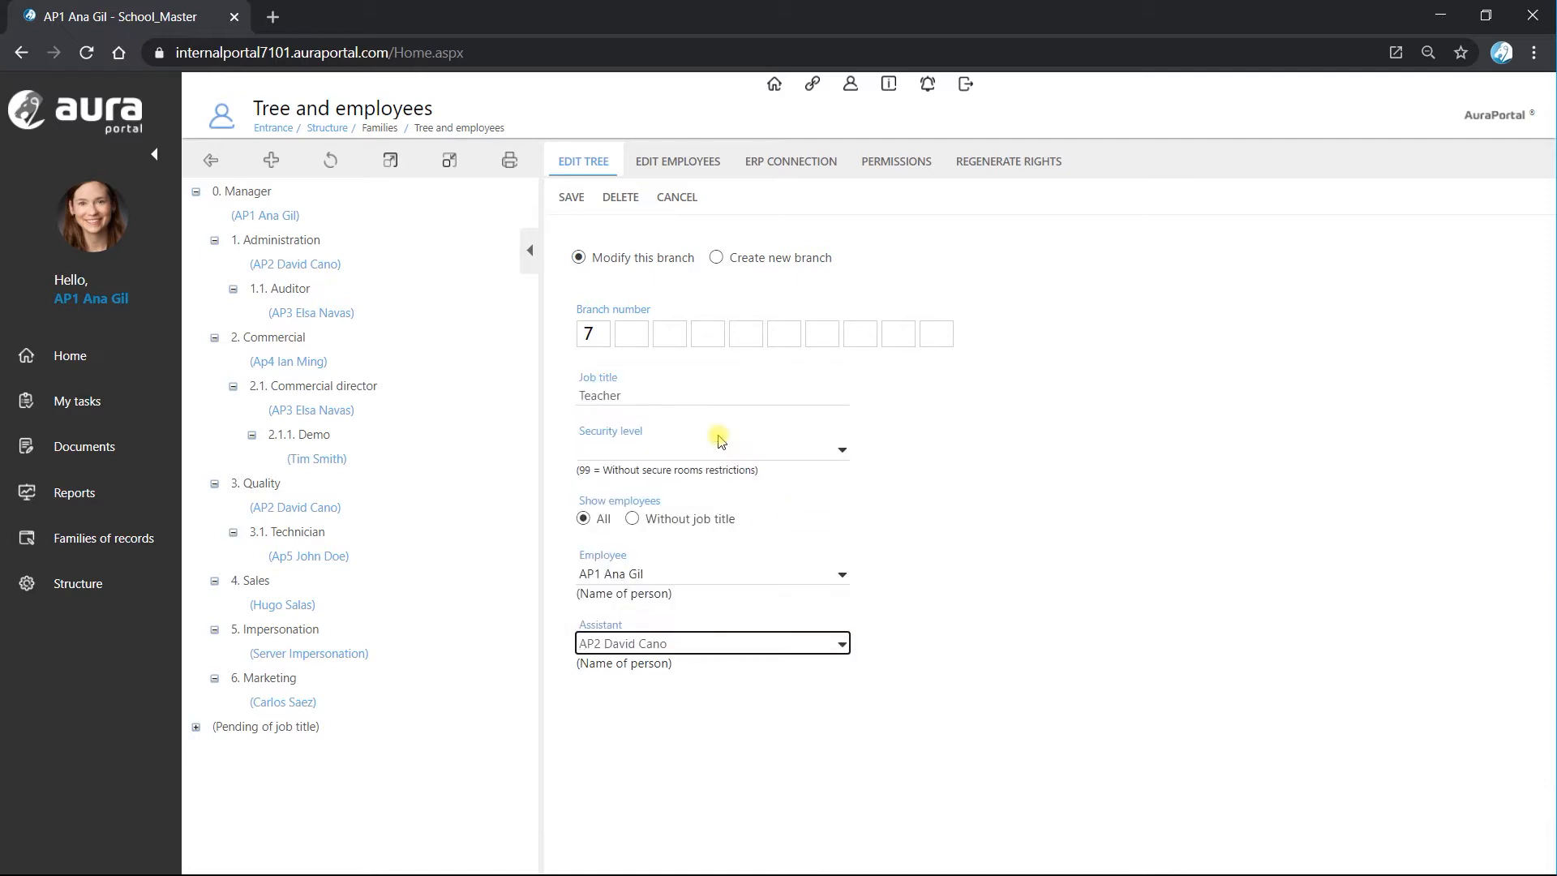
click(567, 202)
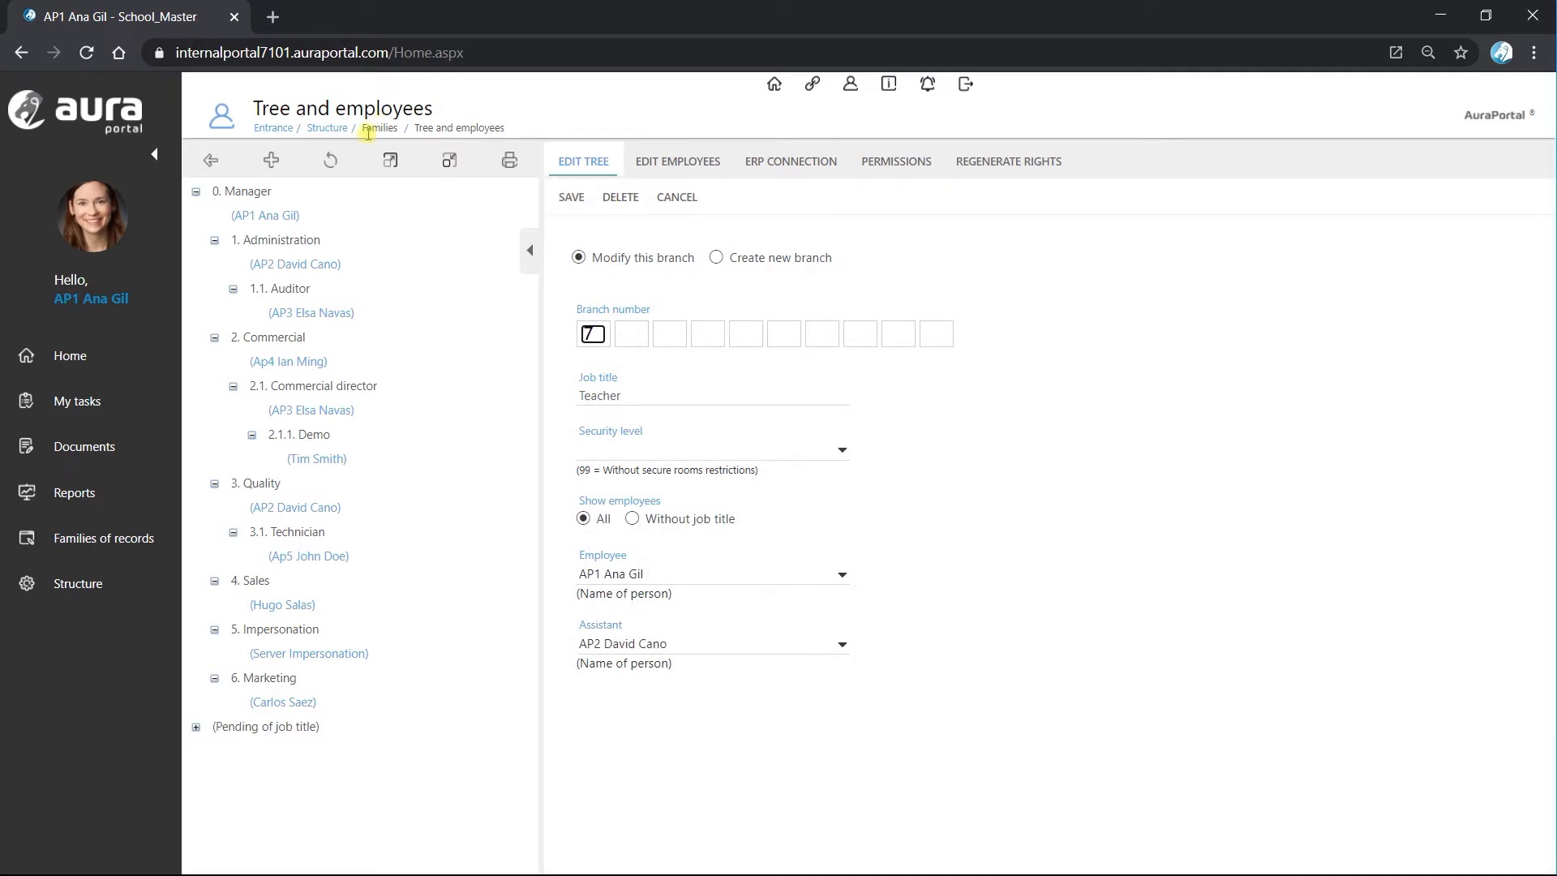
click(333, 162)
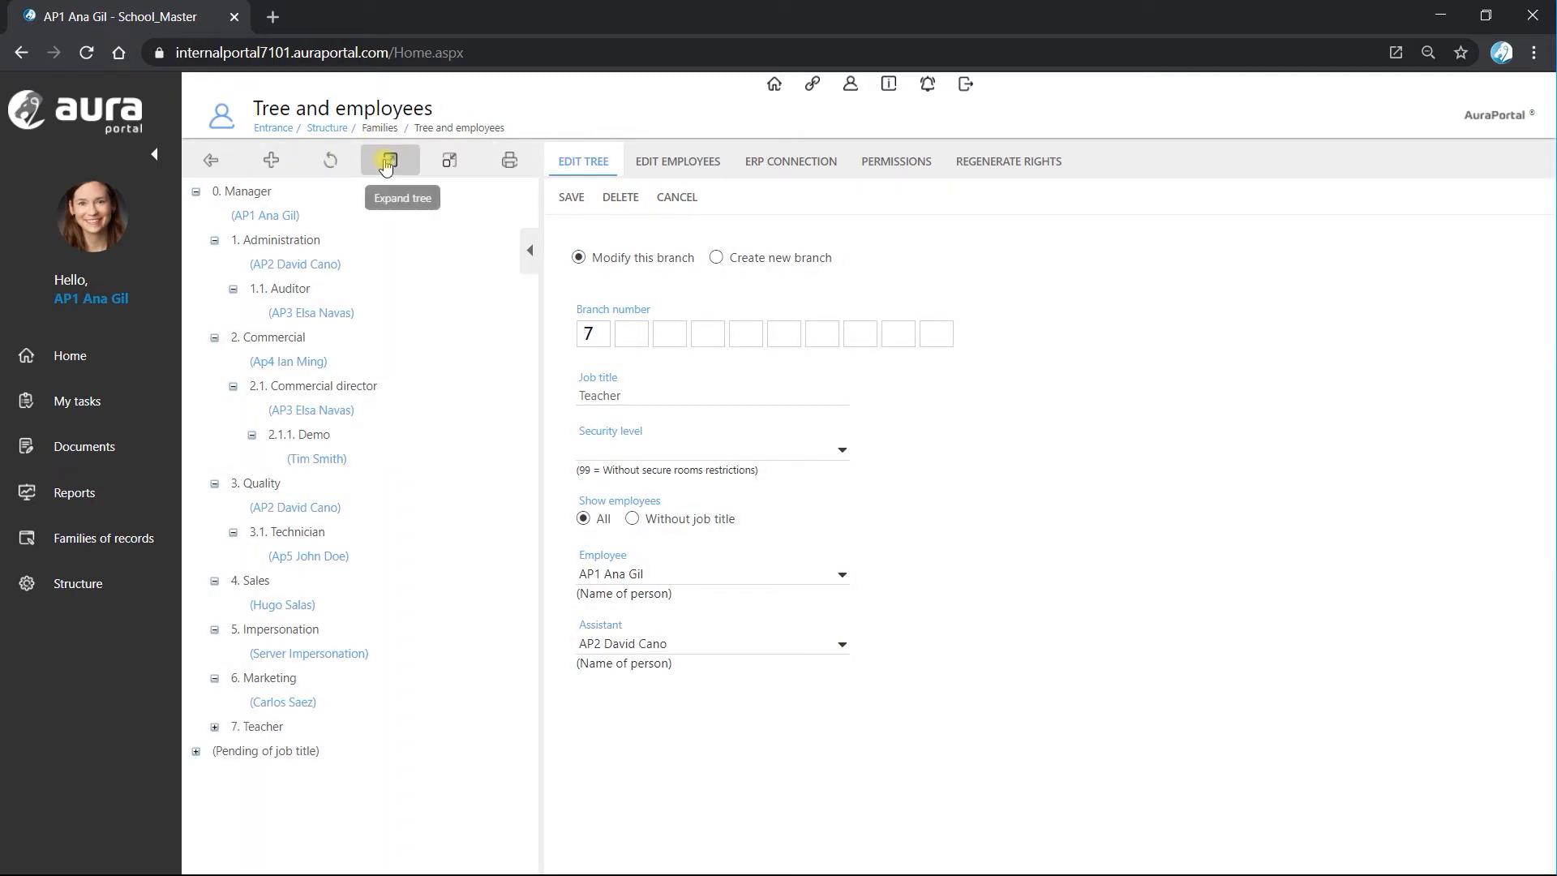
click(386, 166)
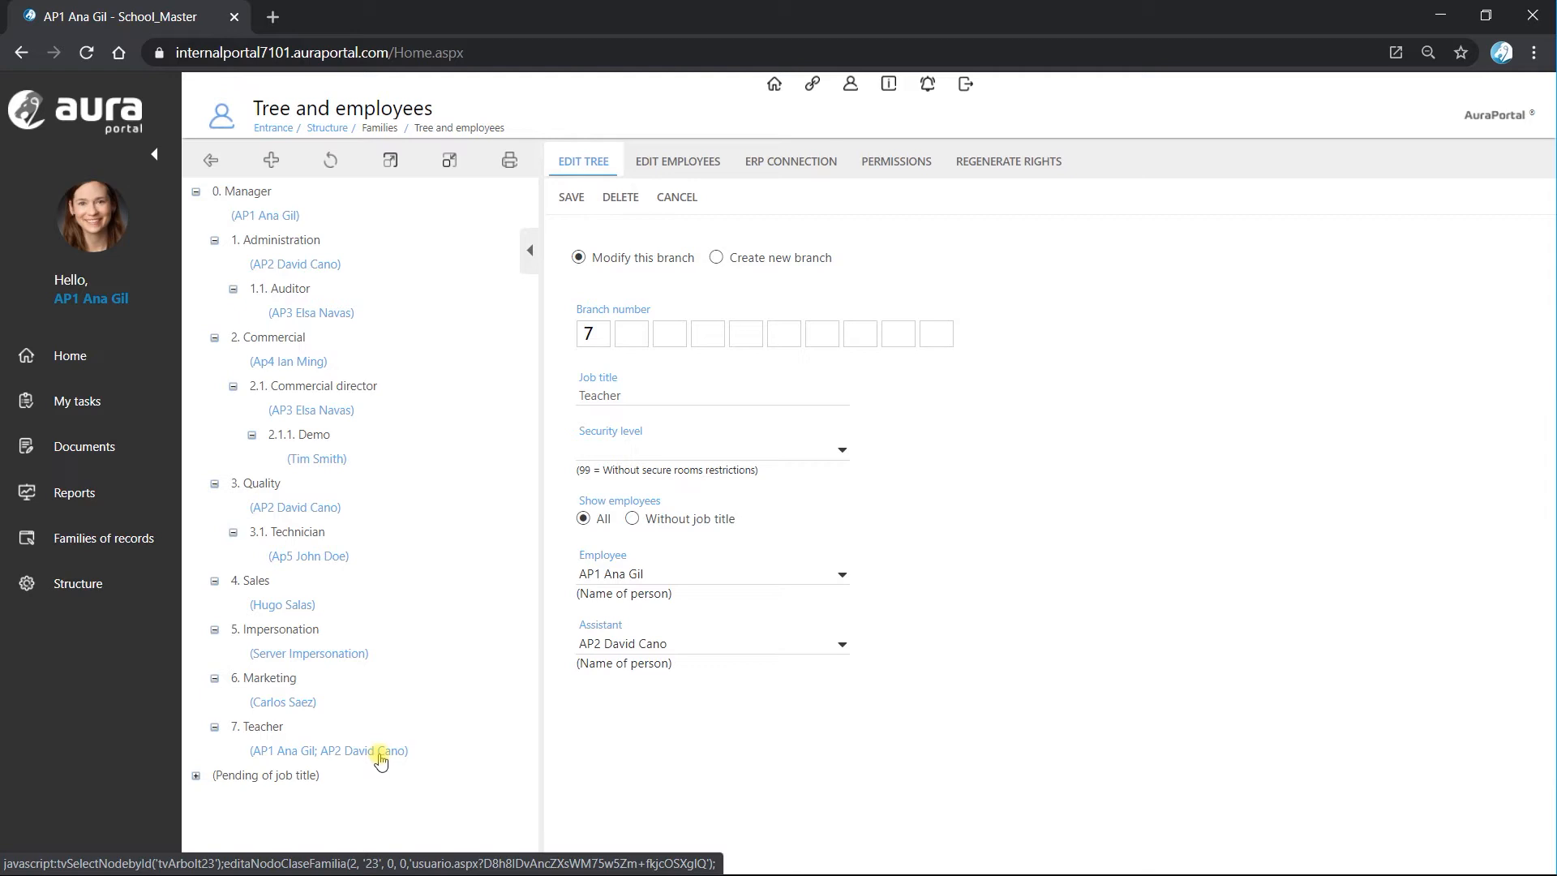
Open the class of processes 2.07 Teacher_Participants from the structure's processes and display its diagram.
click(90, 583)
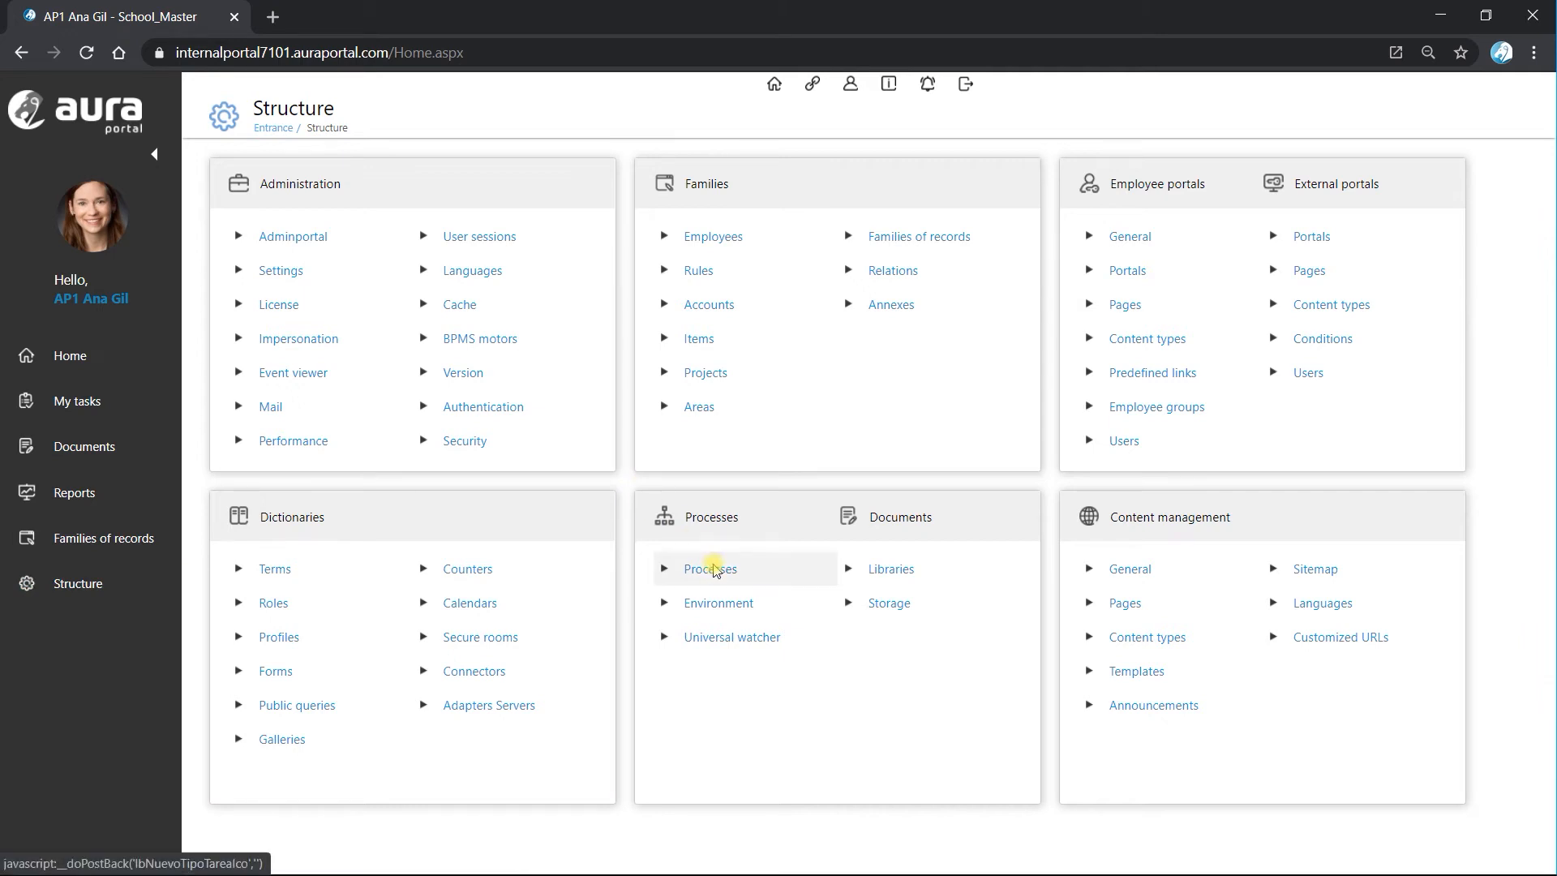
click(712, 569)
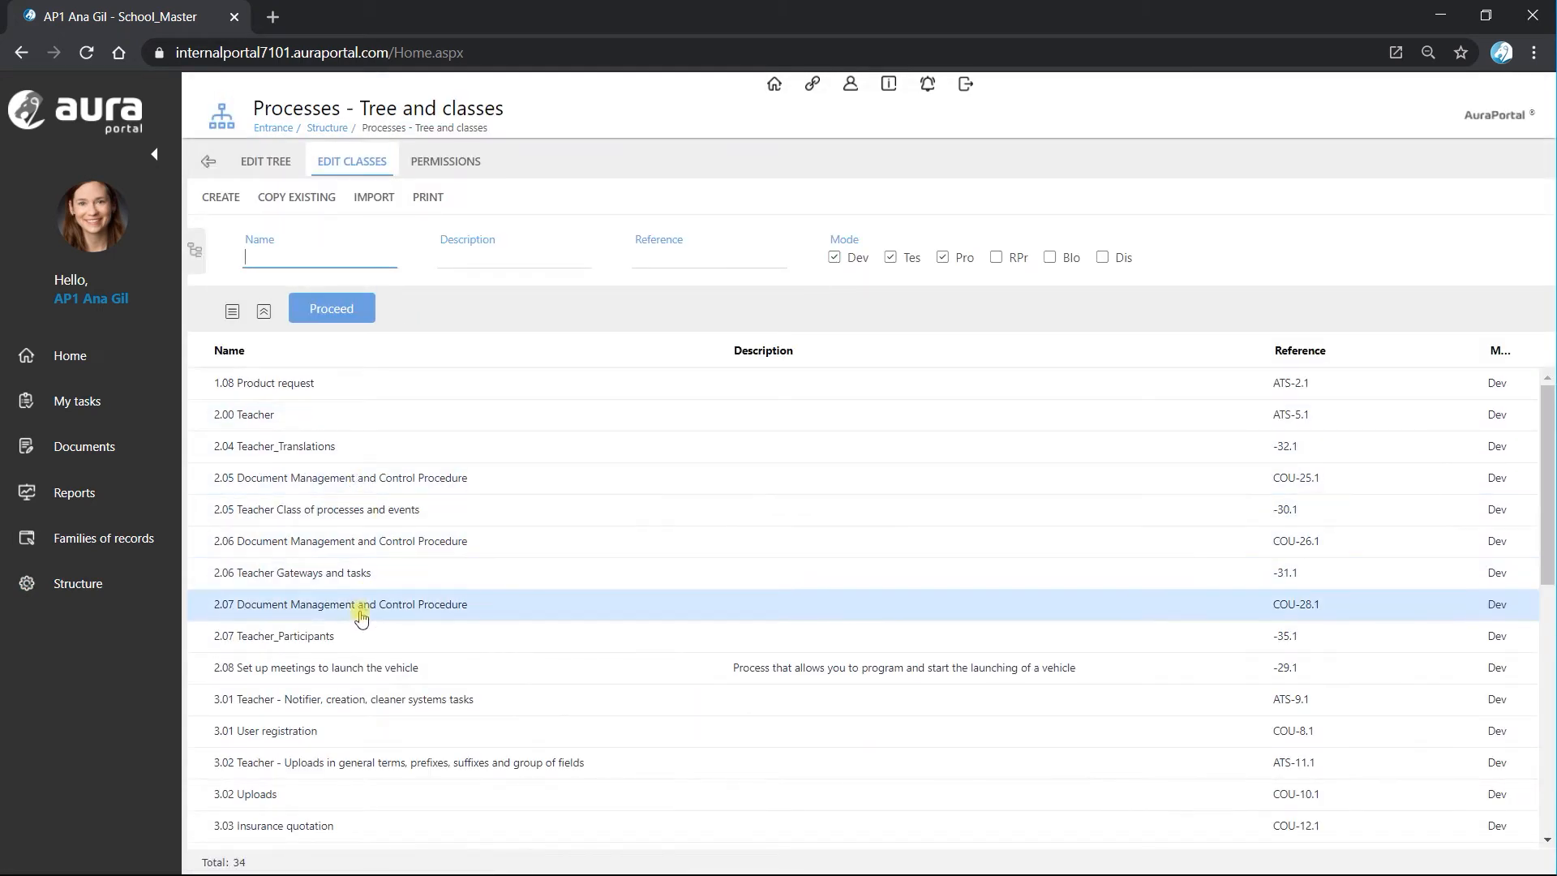
click(290, 639)
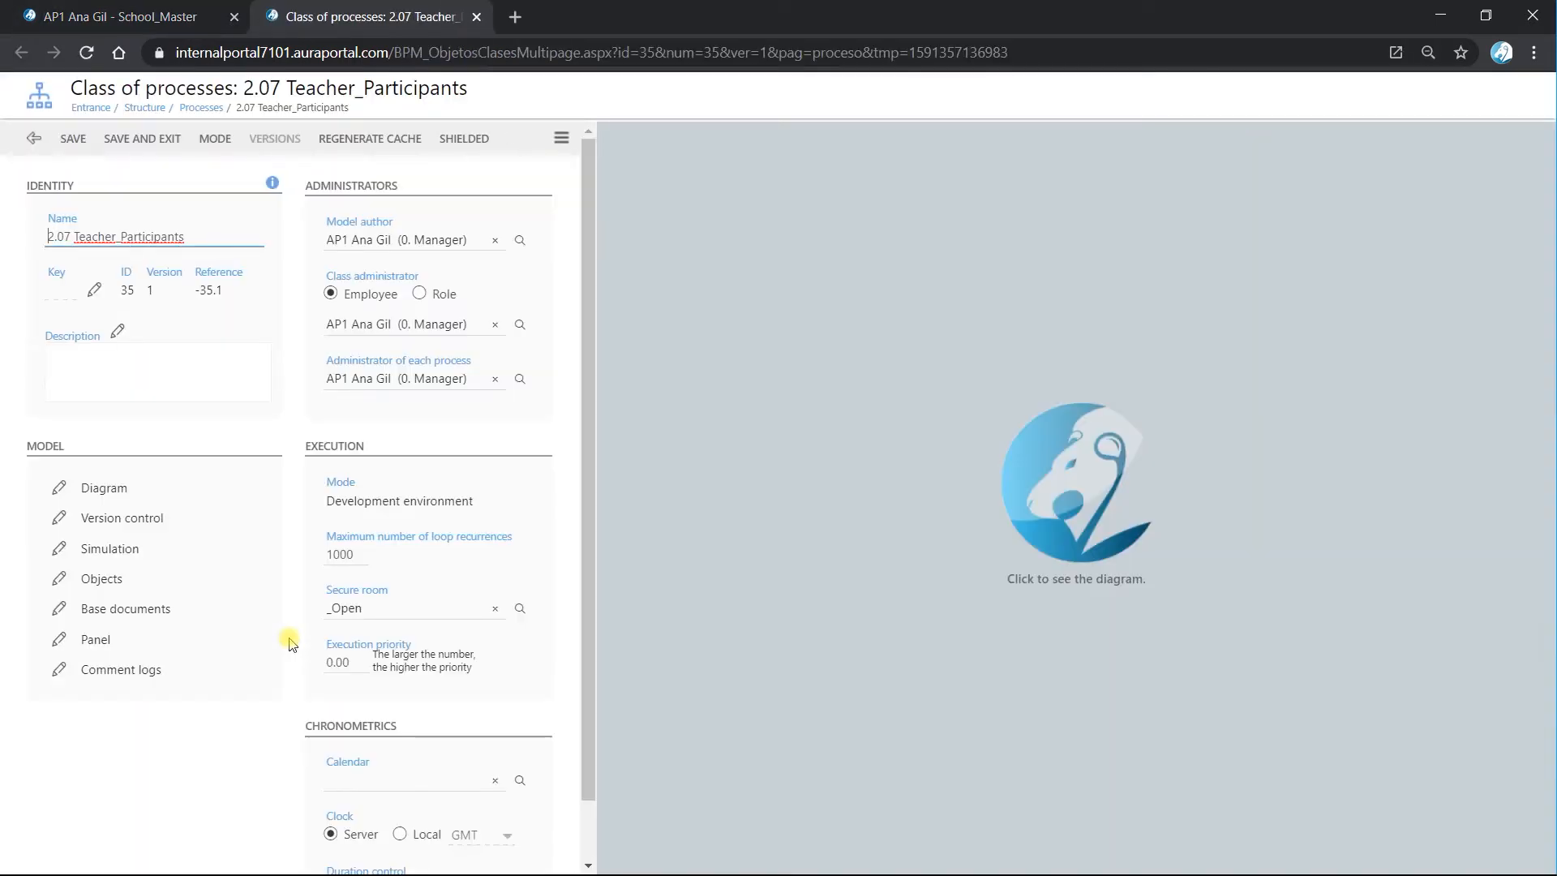
click(1118, 509)
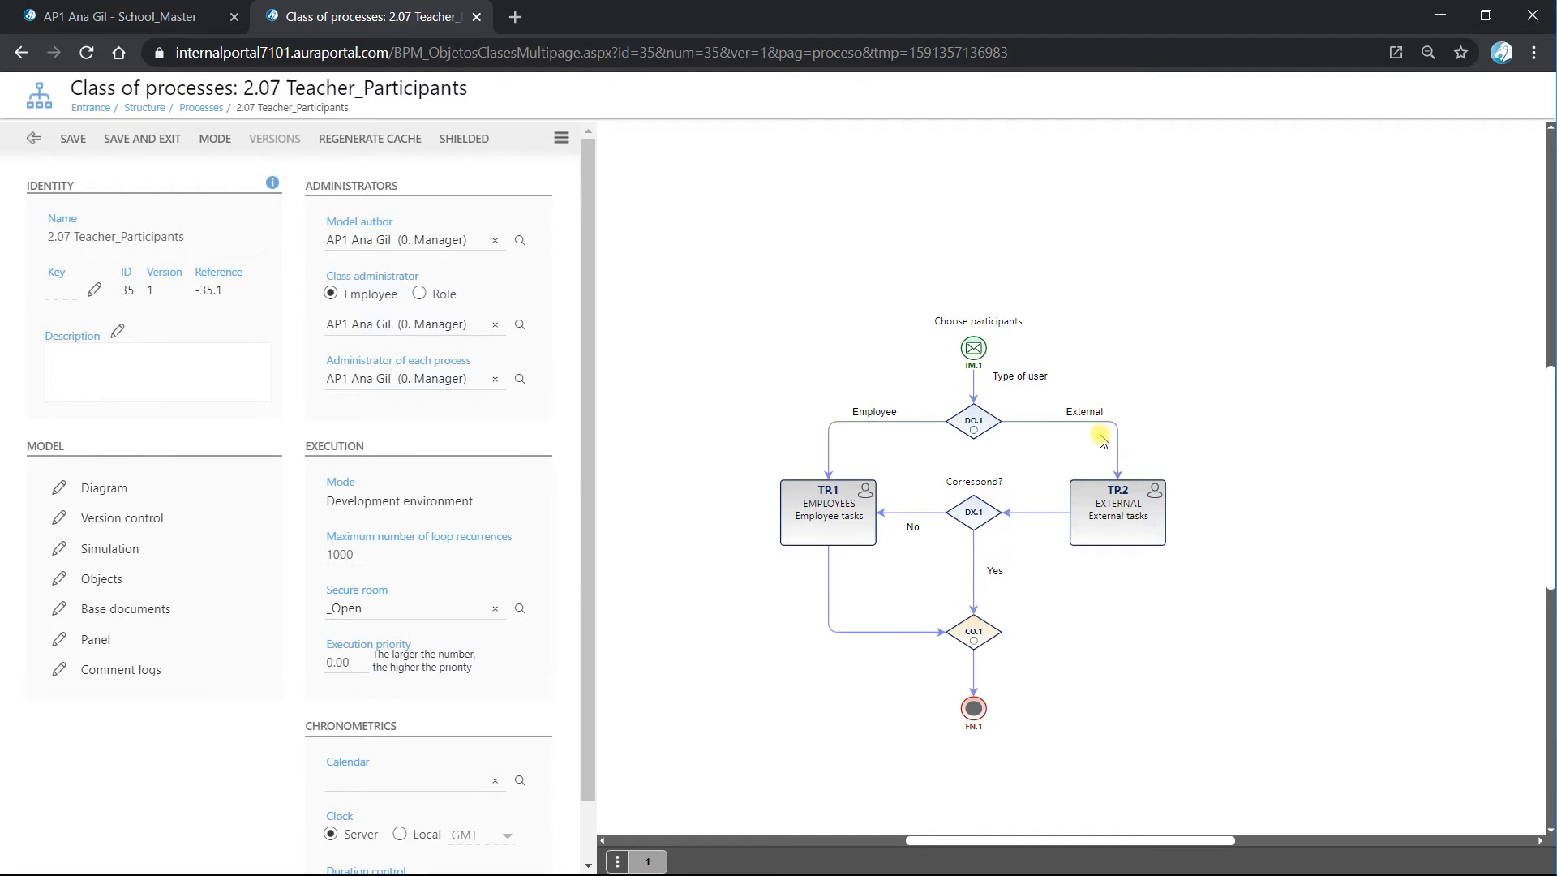
Set the appointed performer of personal task TP.1 (Employee tasks) to the AP1 employee with job title 7. Teacher.
click(835, 519)
scroll(452, 546, down, 3)
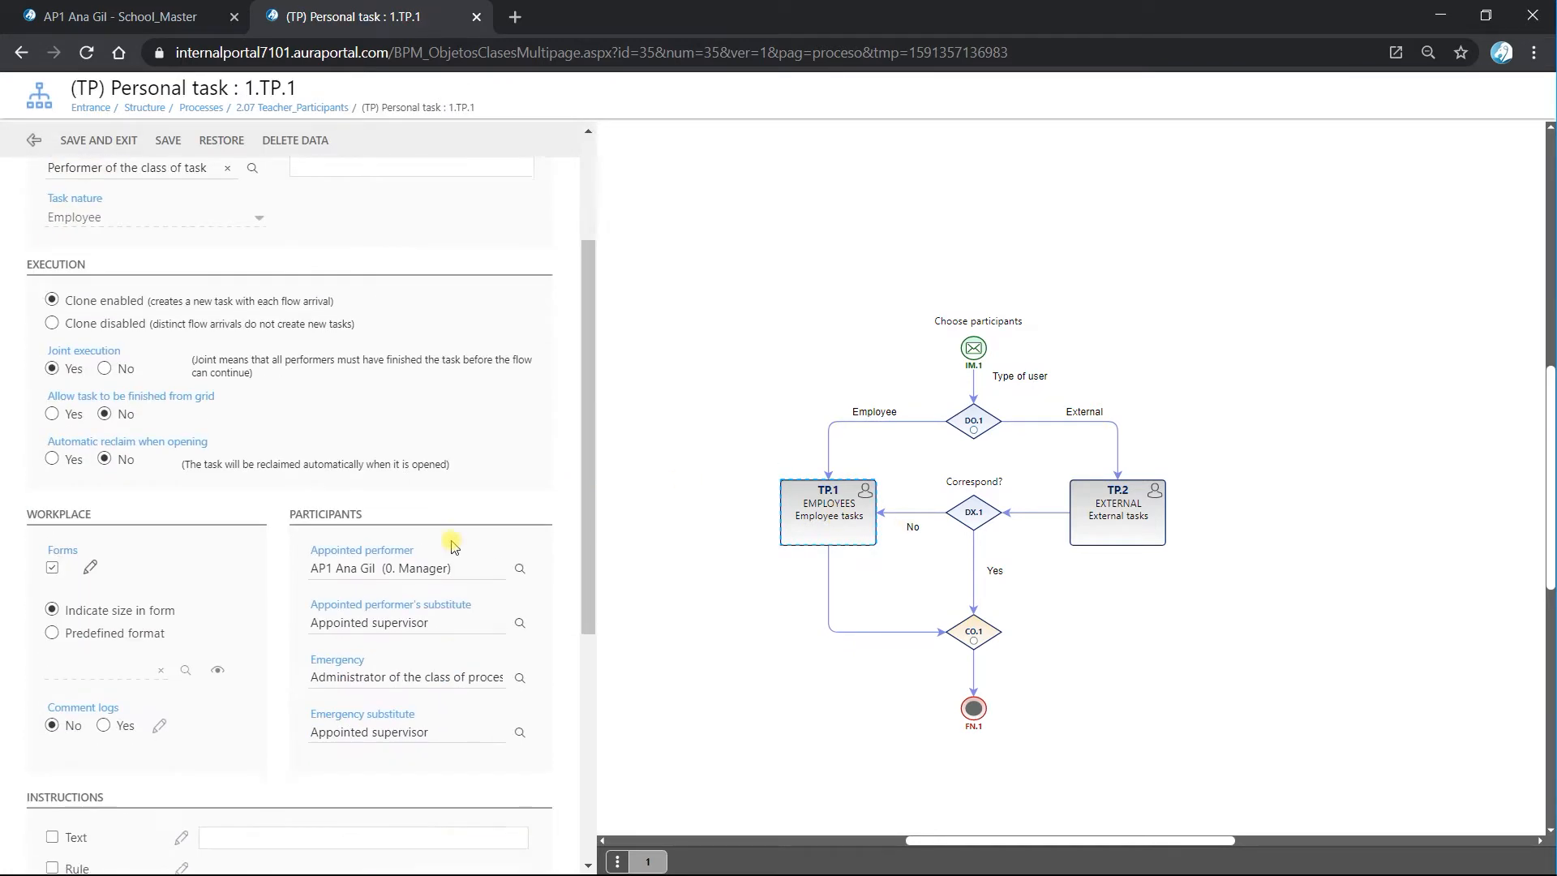
scroll(451, 545, down, 1)
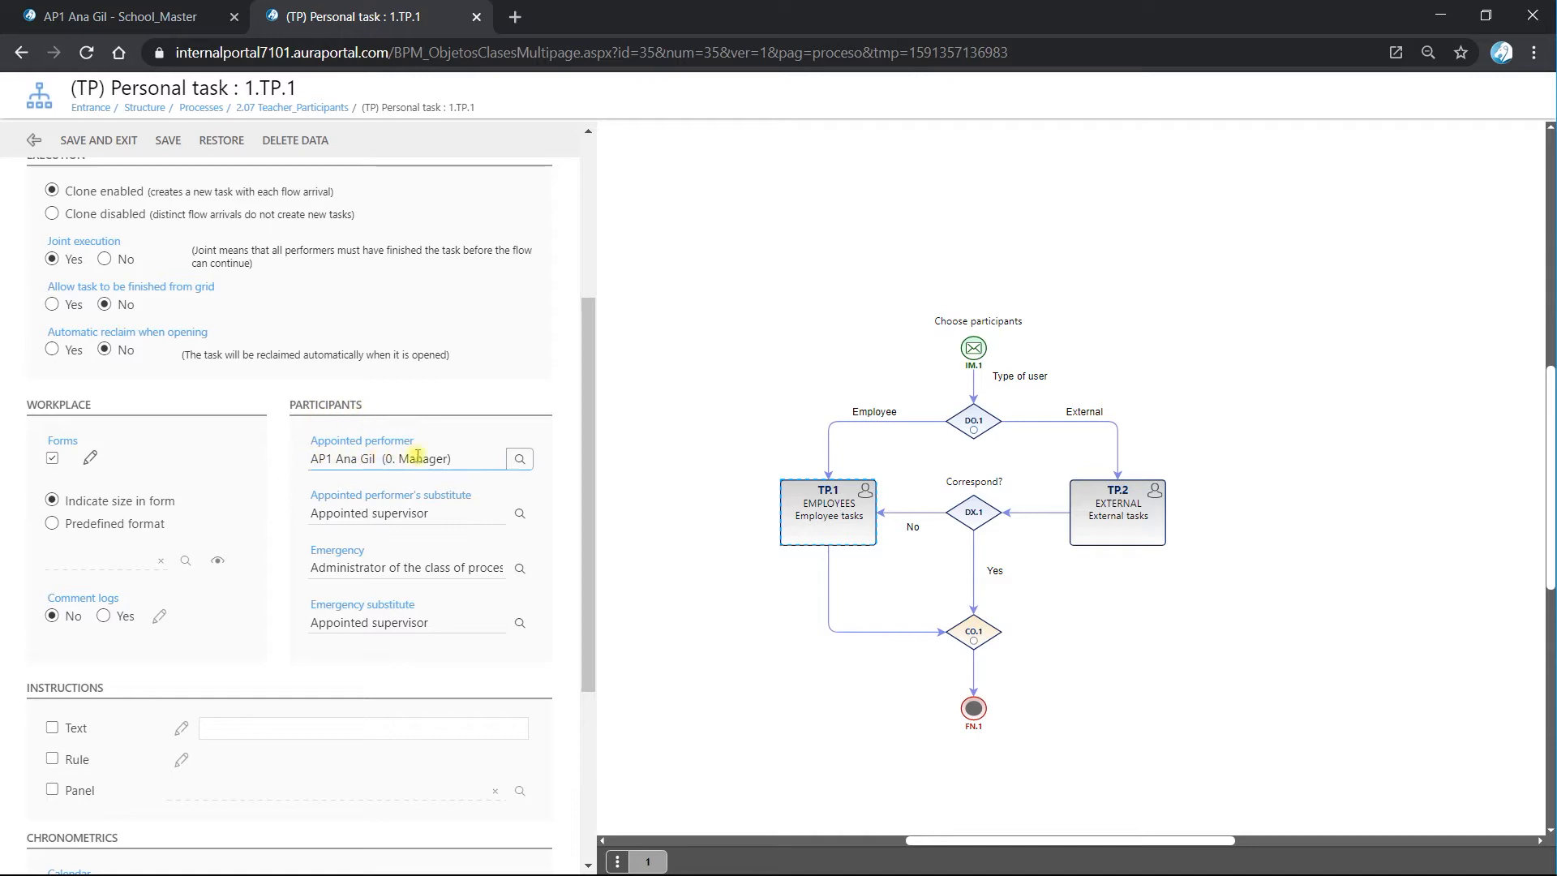
click(519, 459)
click(1065, 423)
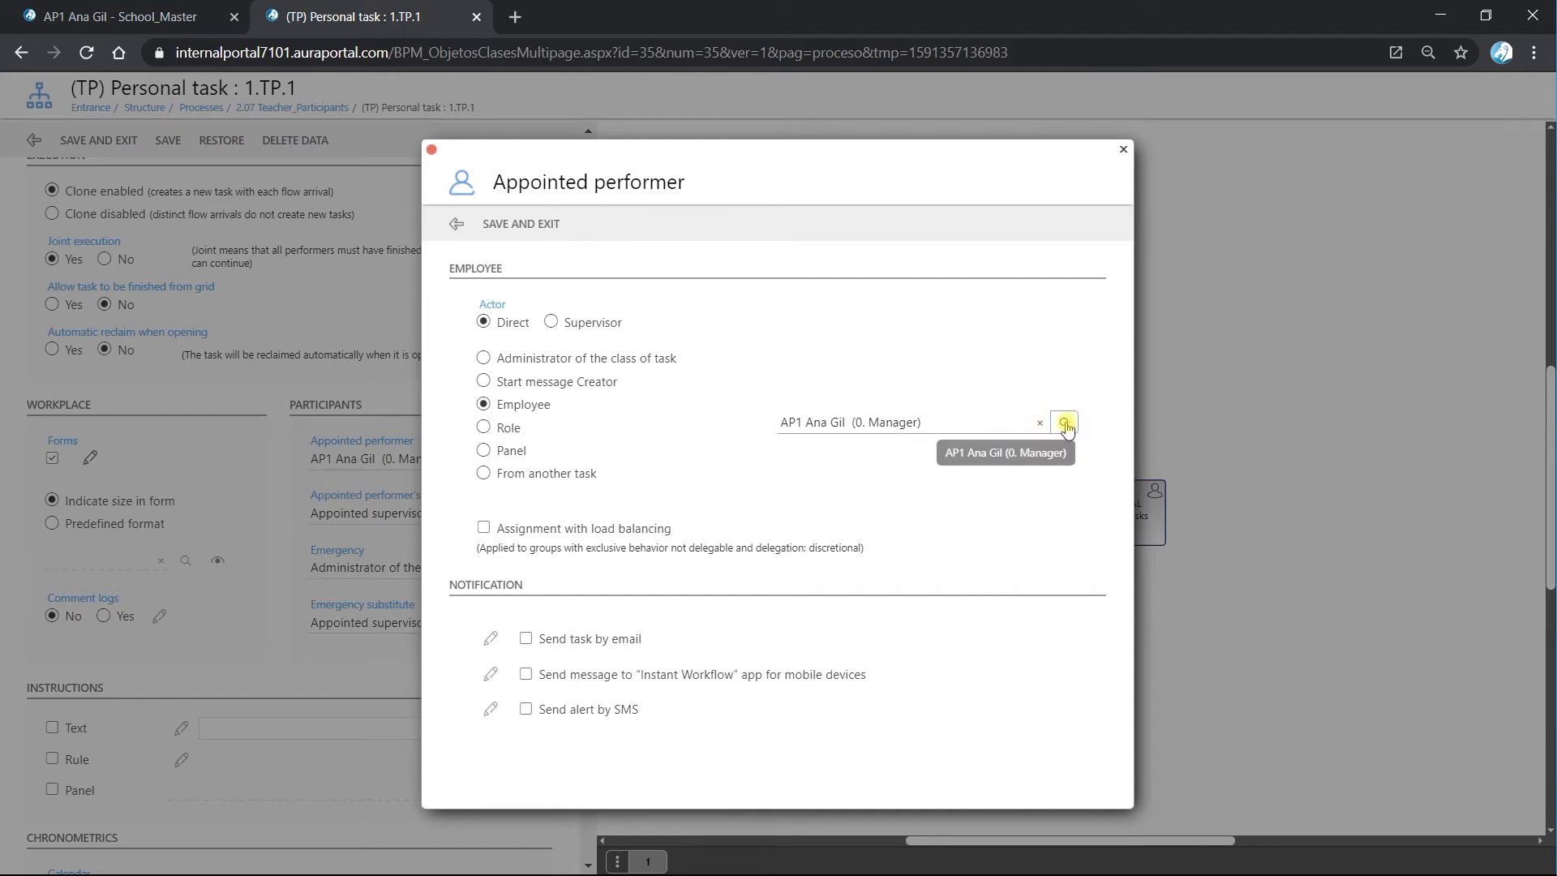
click(1064, 423)
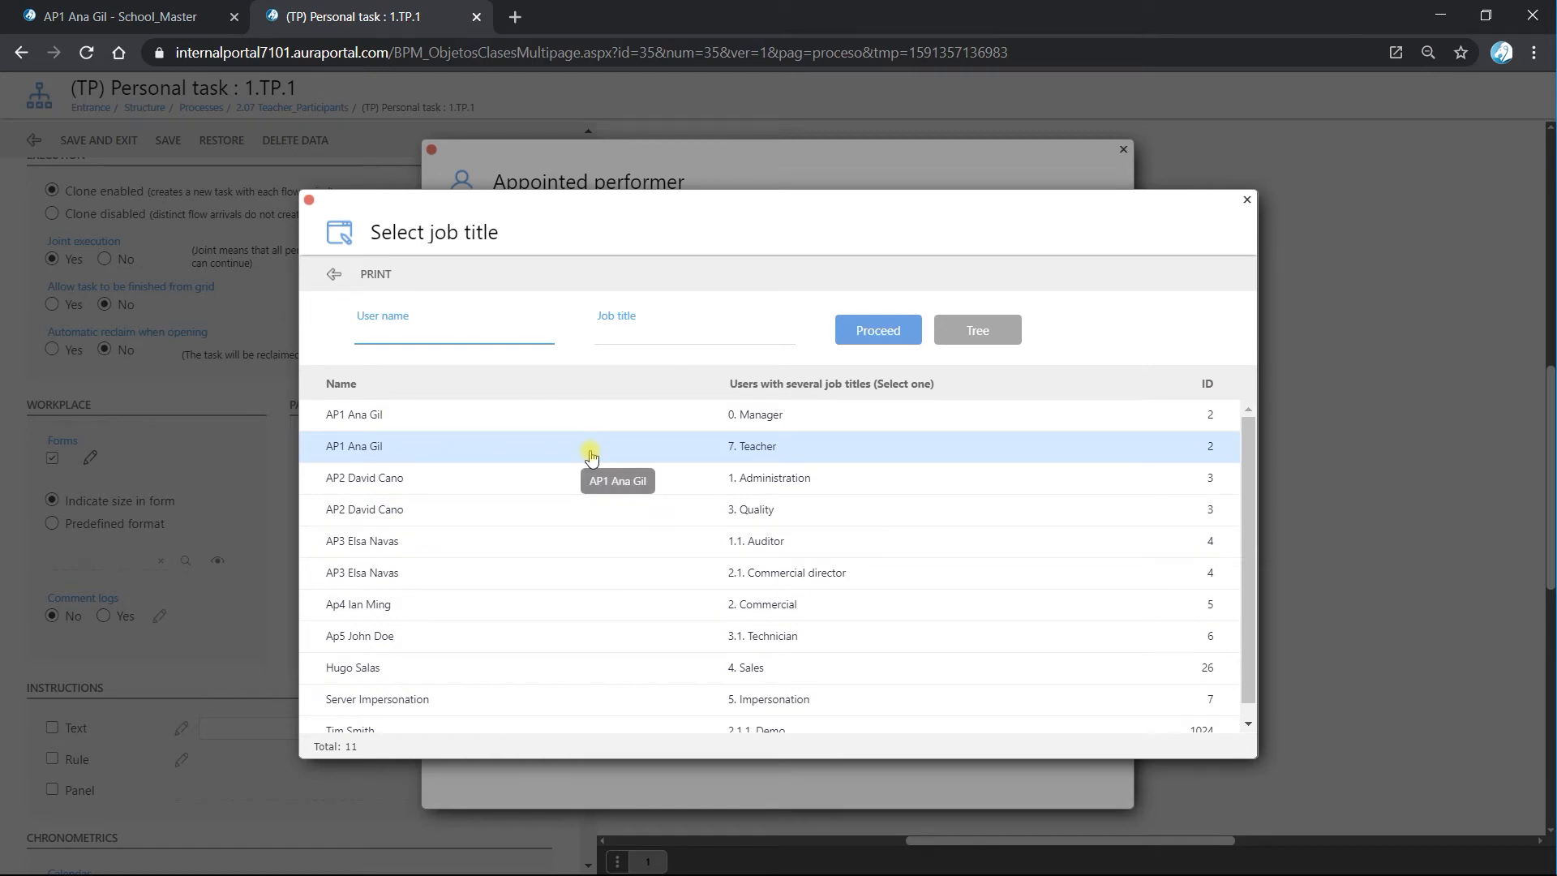
click(590, 448)
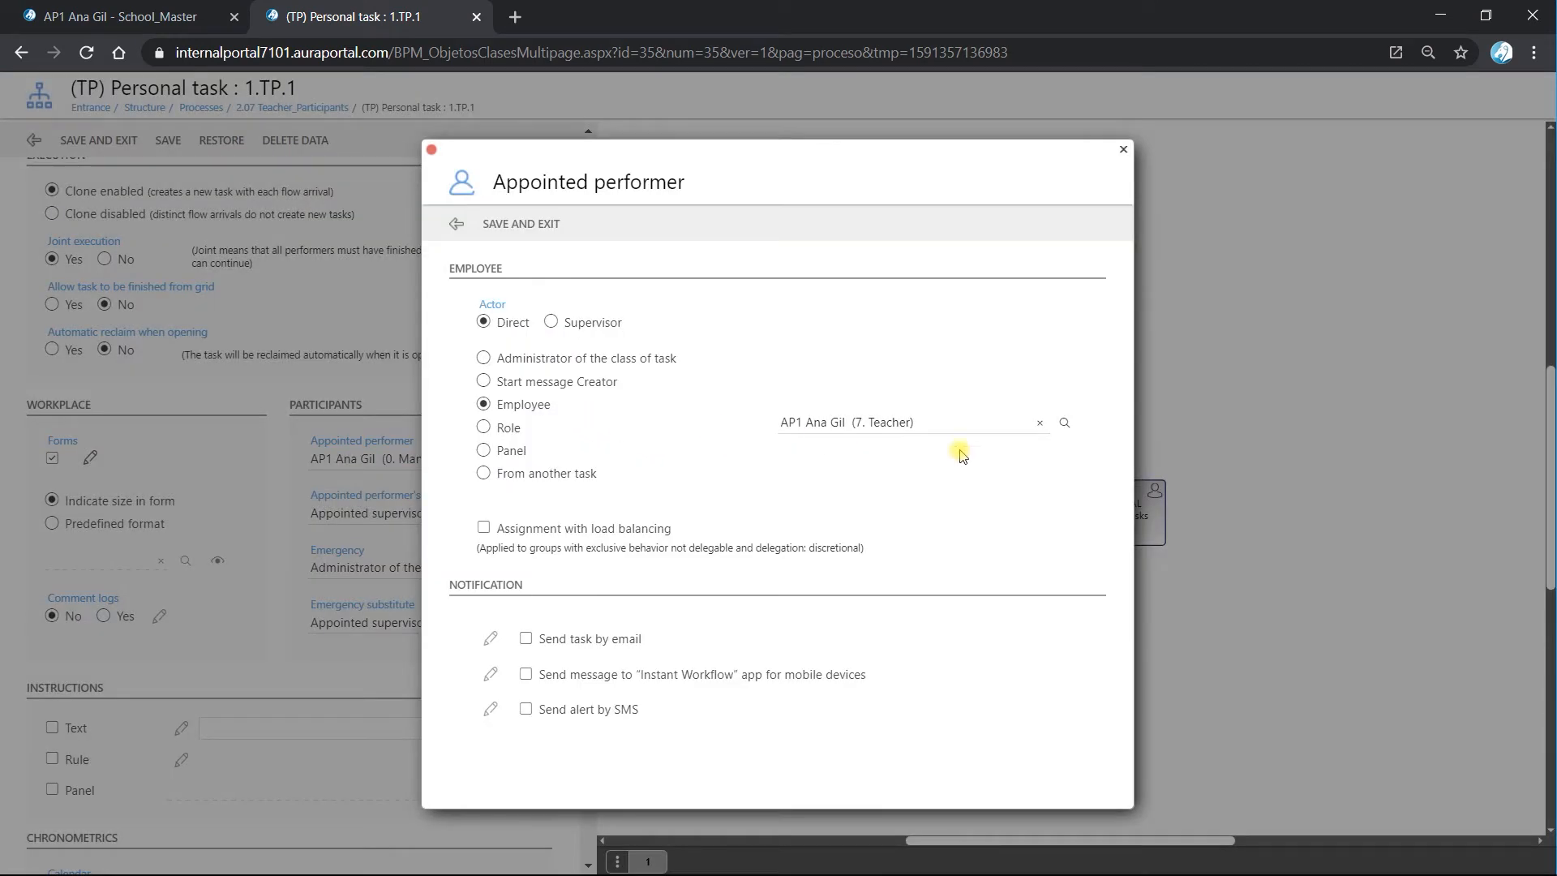
click(1064, 422)
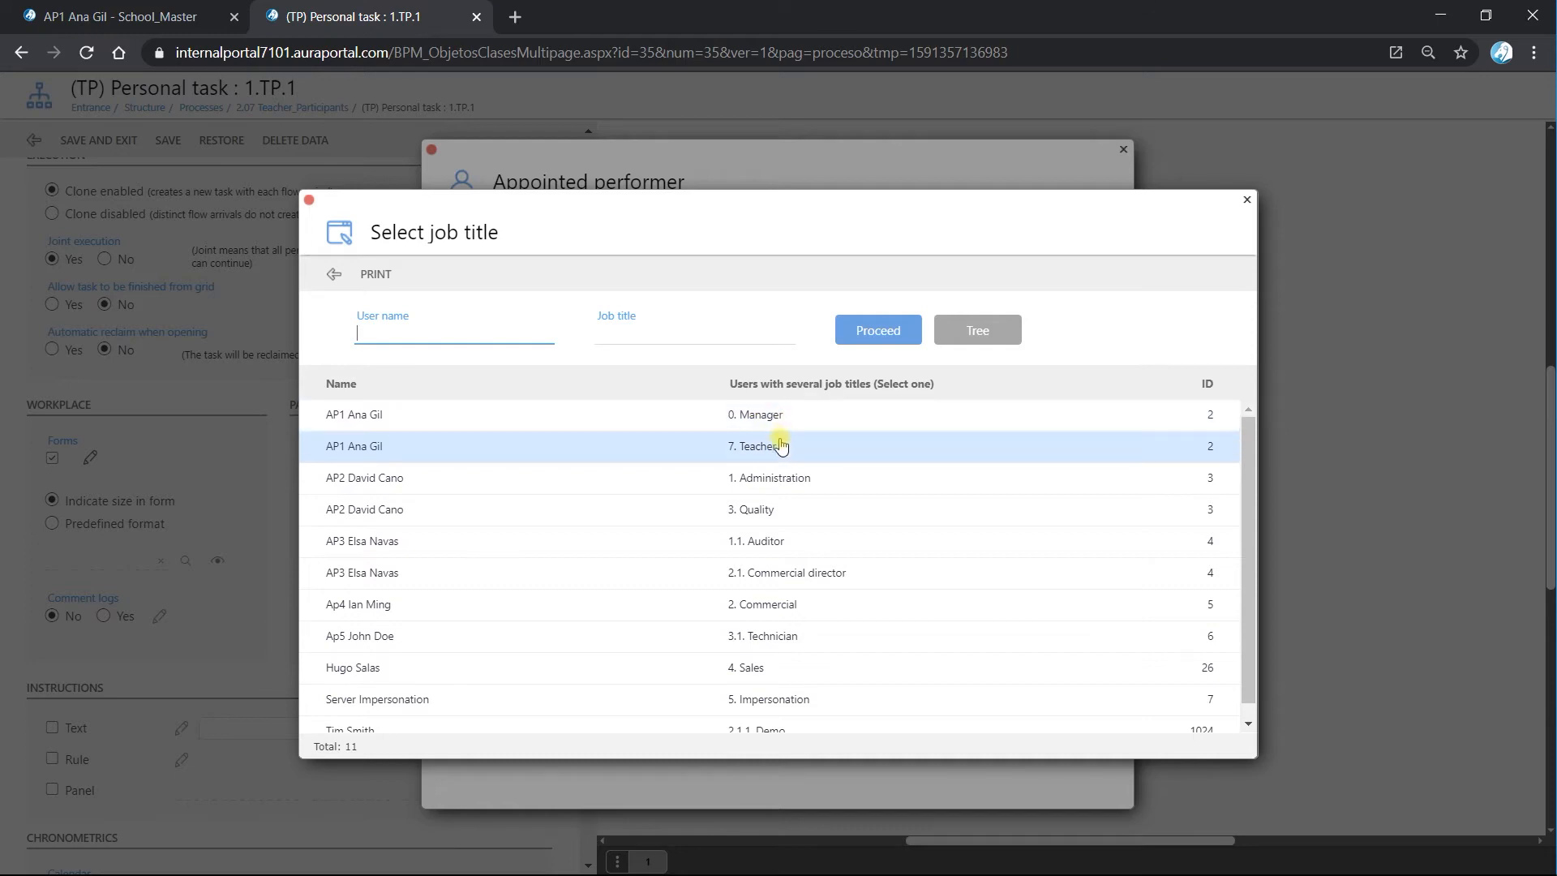
click(435, 445)
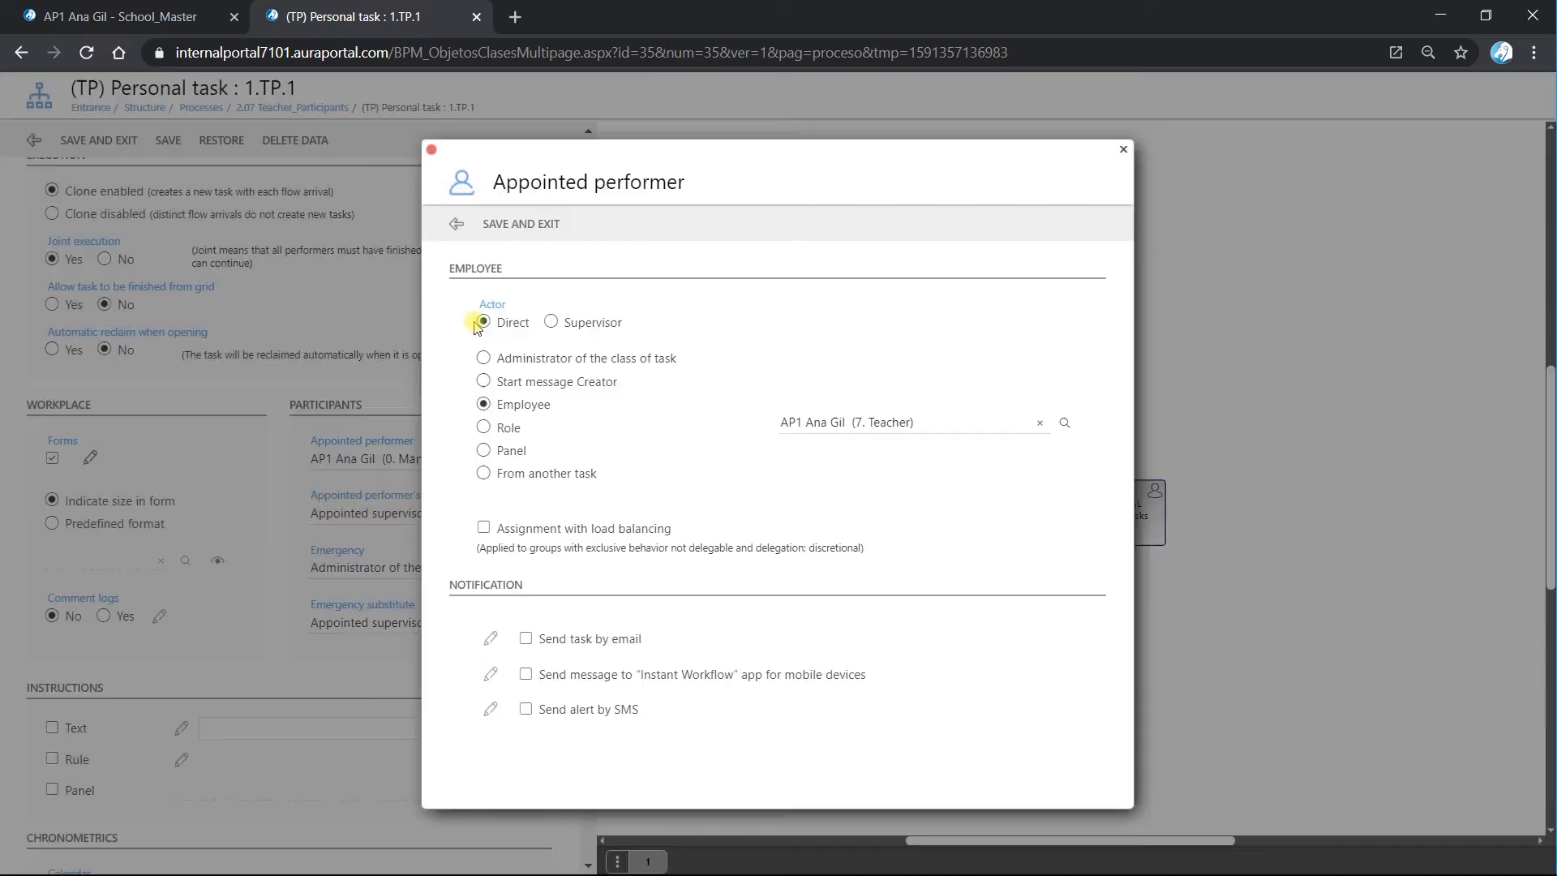
click(519, 230)
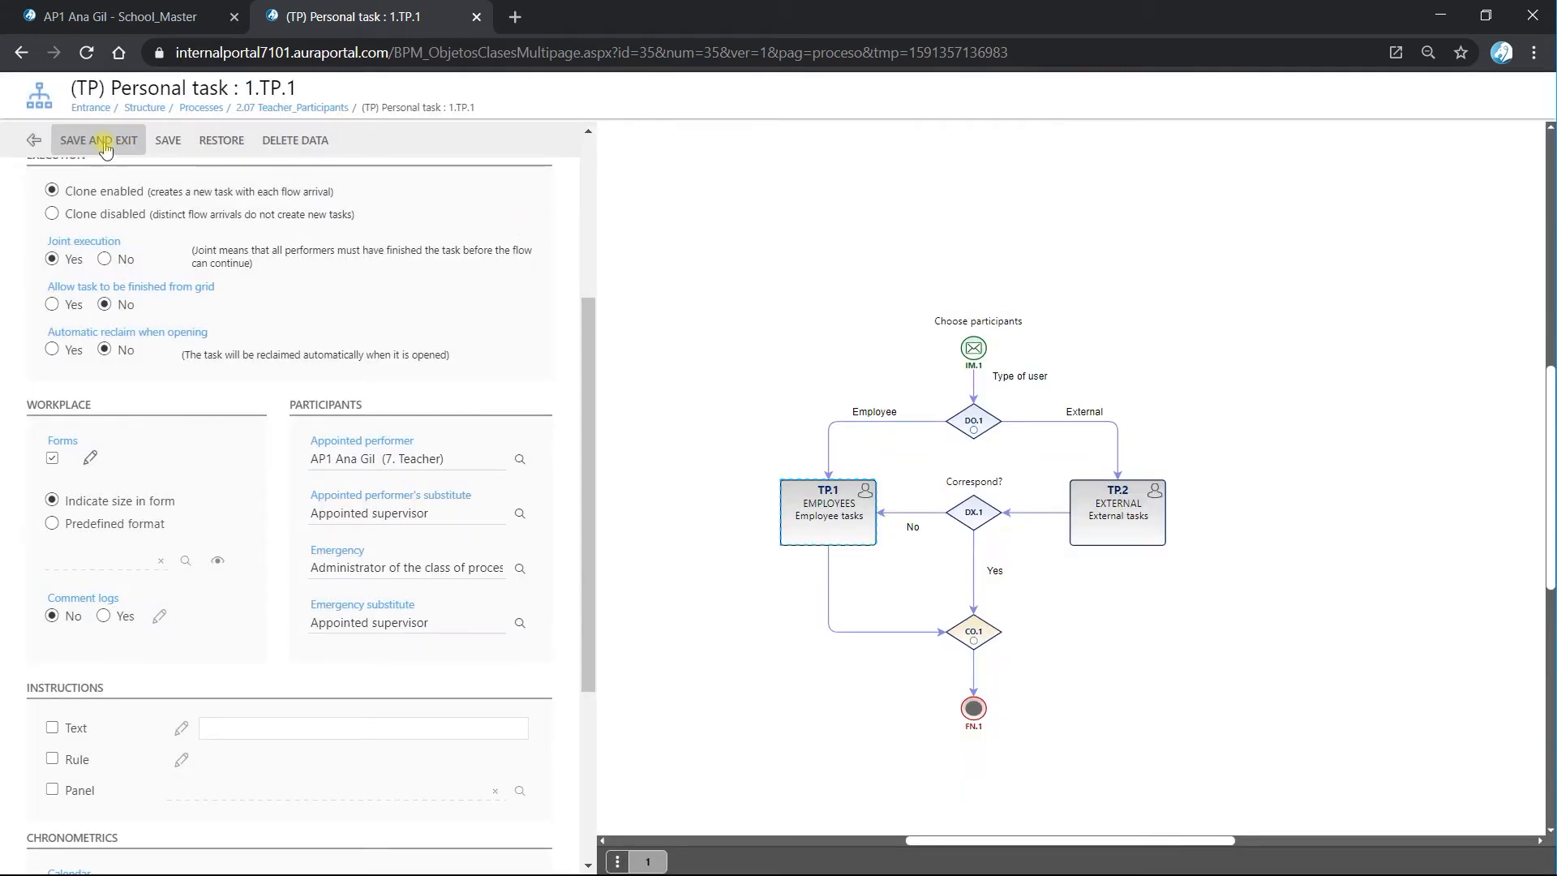
Save and exit the TP.1 personal task and the 2.07 Teacher_Participants process class.
click(103, 148)
click(35, 143)
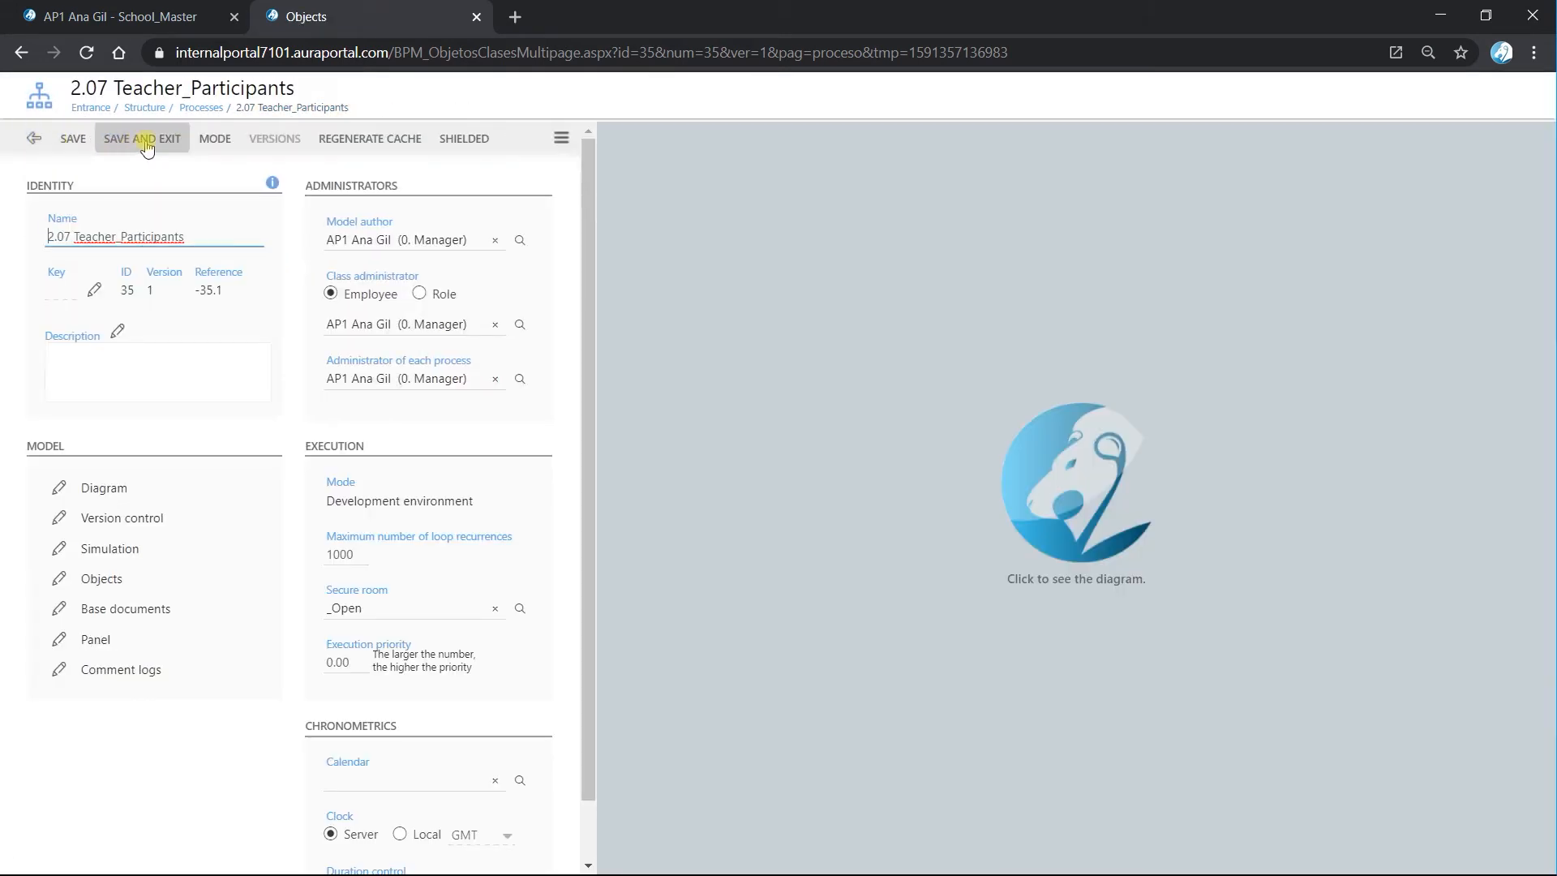
click(147, 148)
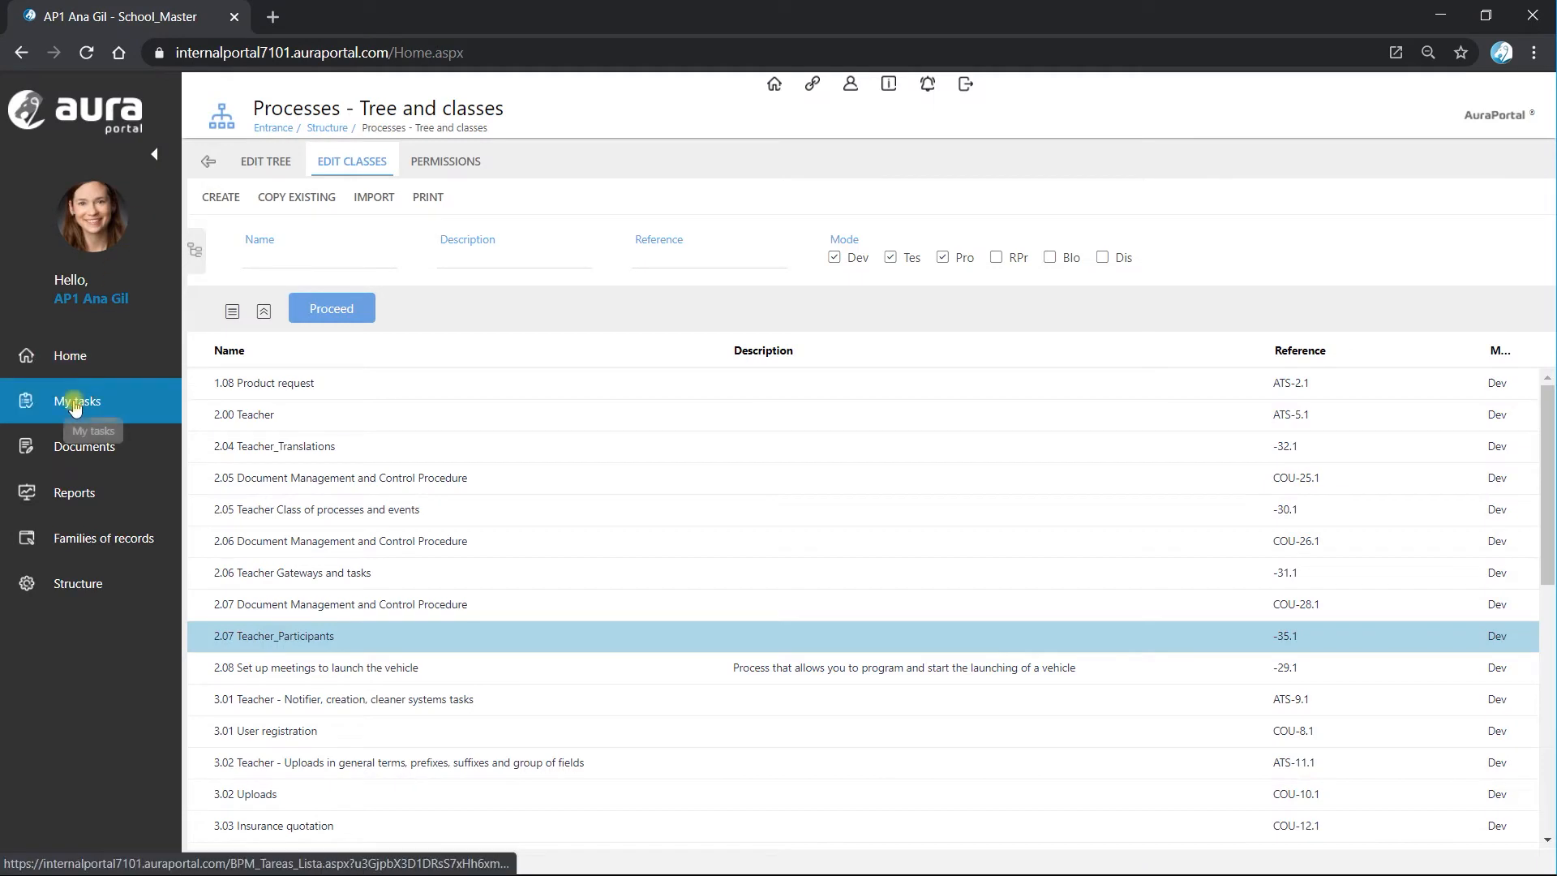
Start the Choose participants process from My tasks with the Employee user type and refresh the pending task list.
click(76, 406)
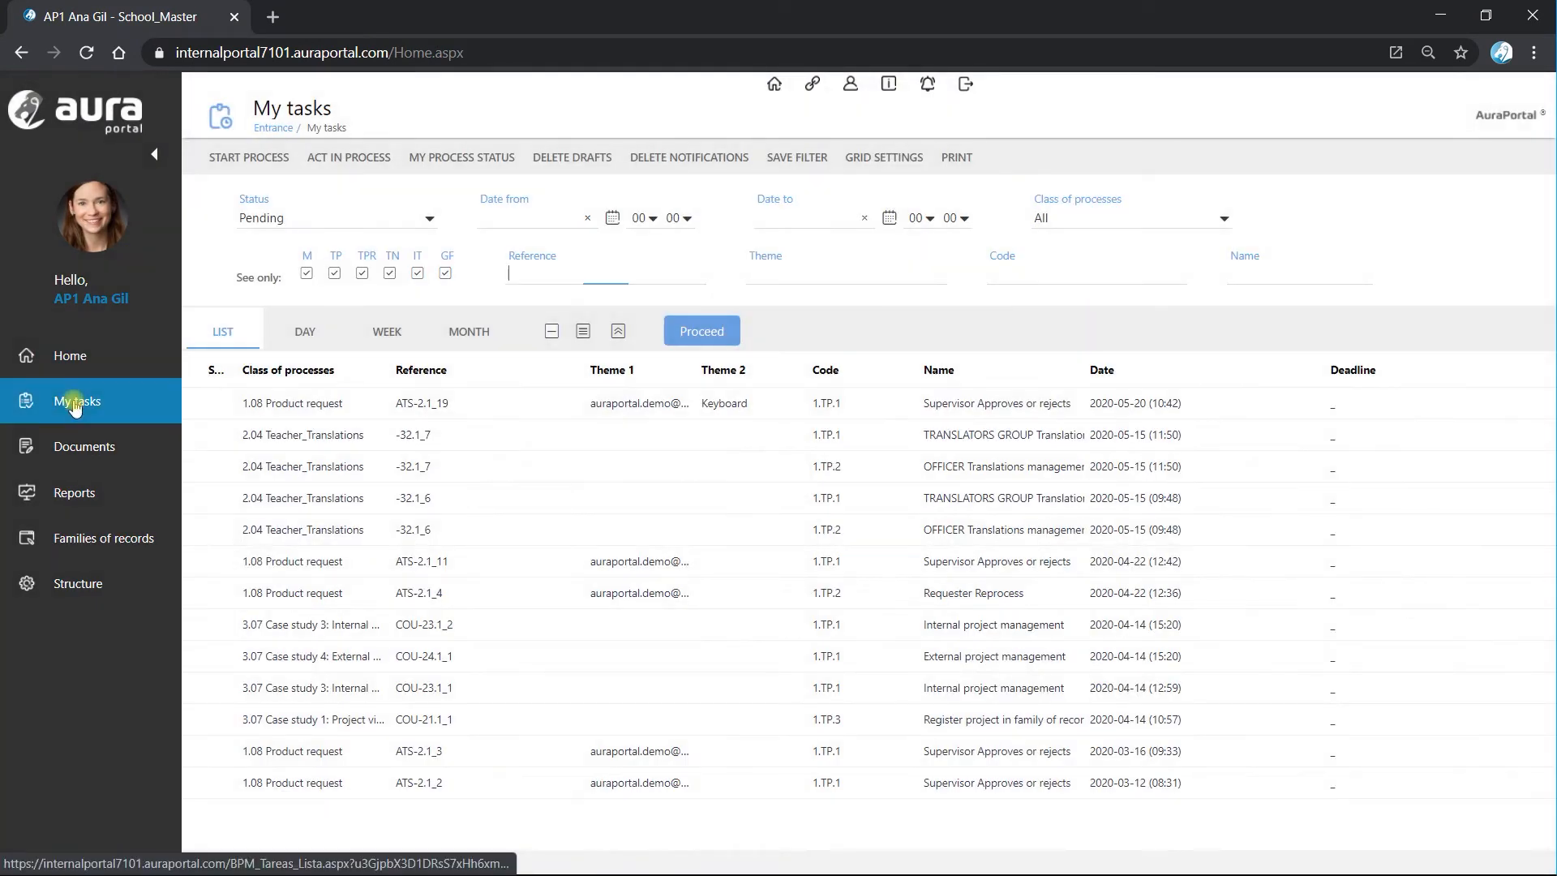
click(250, 158)
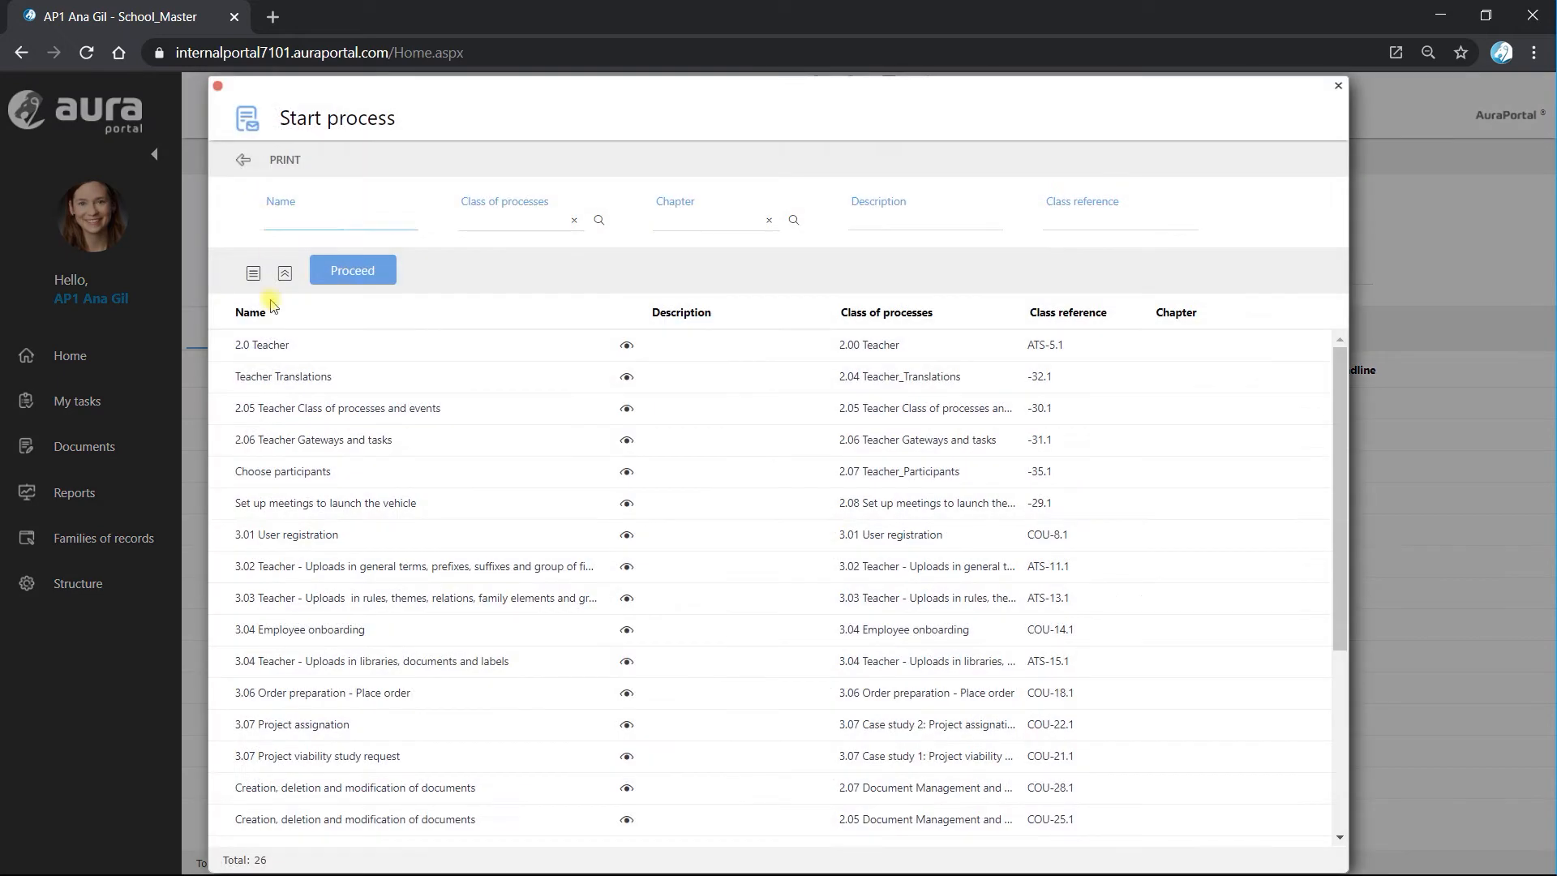
double_click(293, 476)
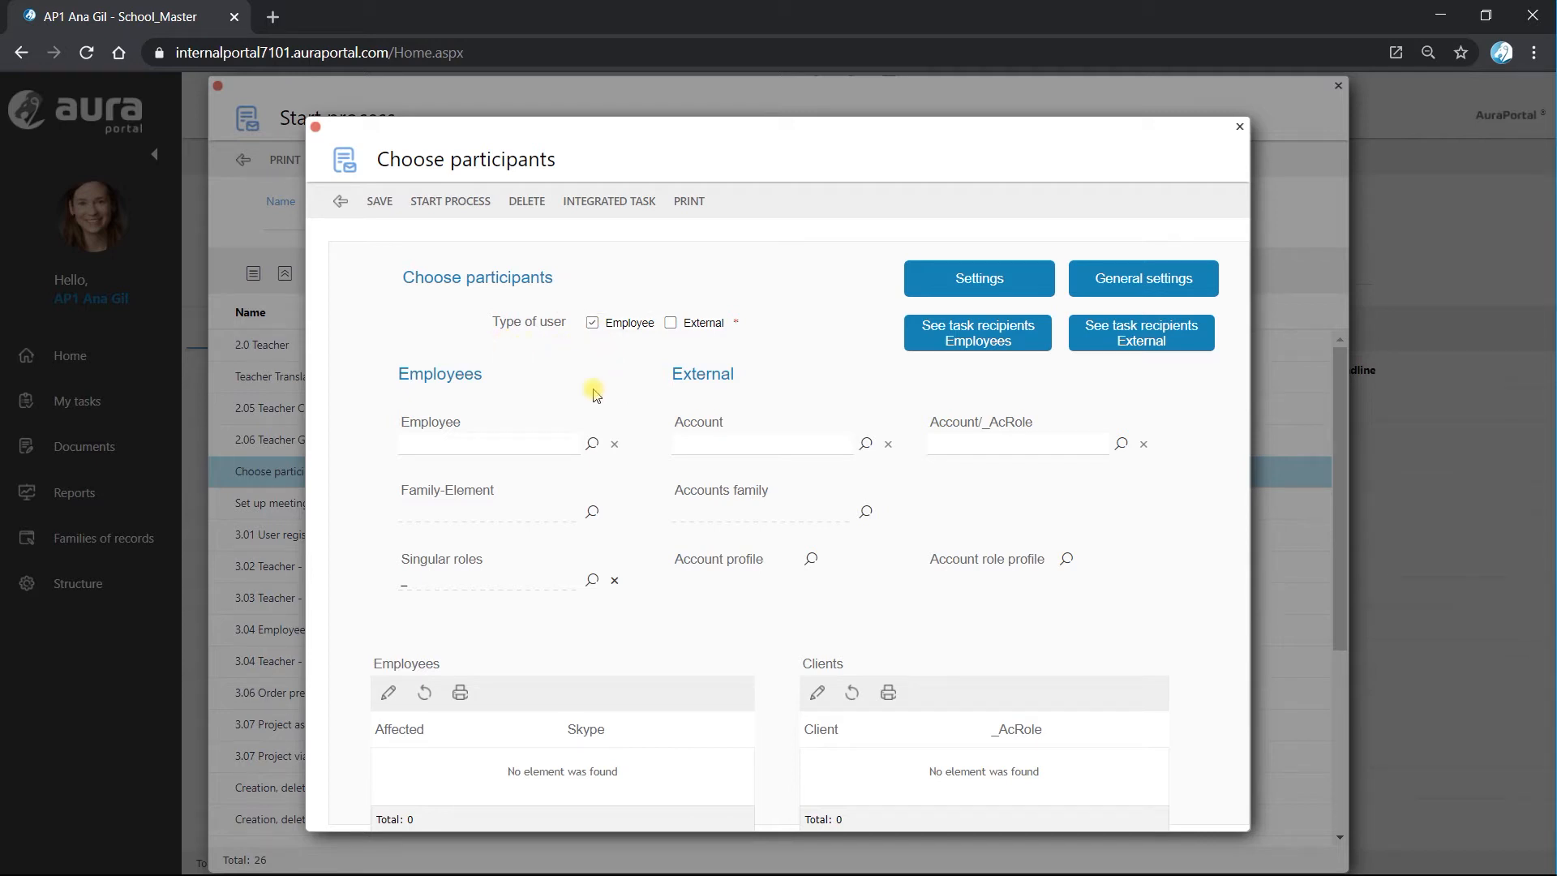
click(442, 209)
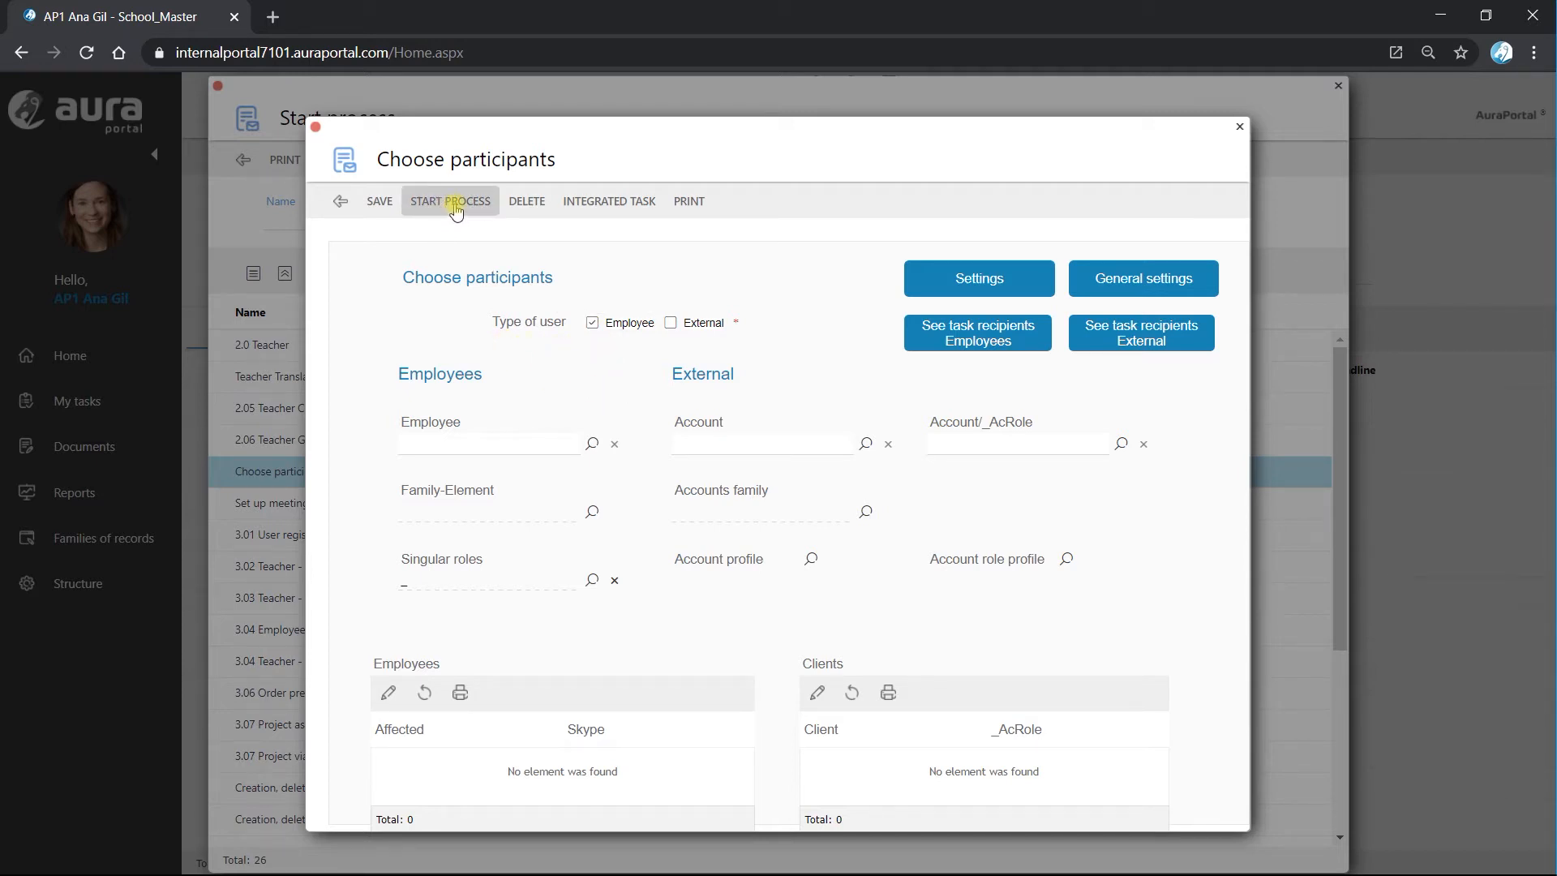
click(457, 209)
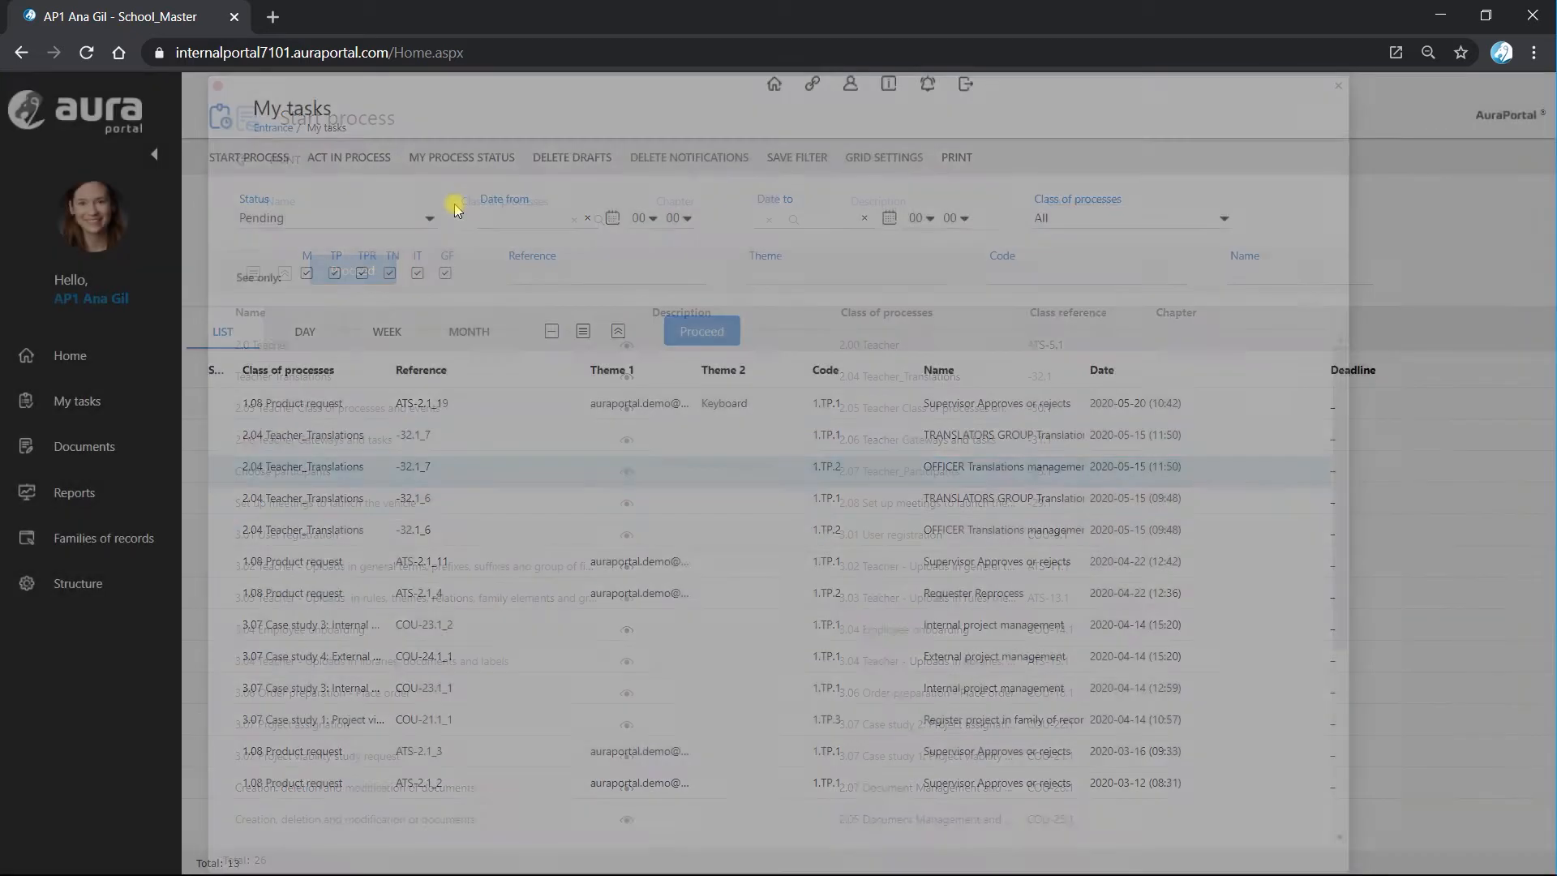
click(717, 329)
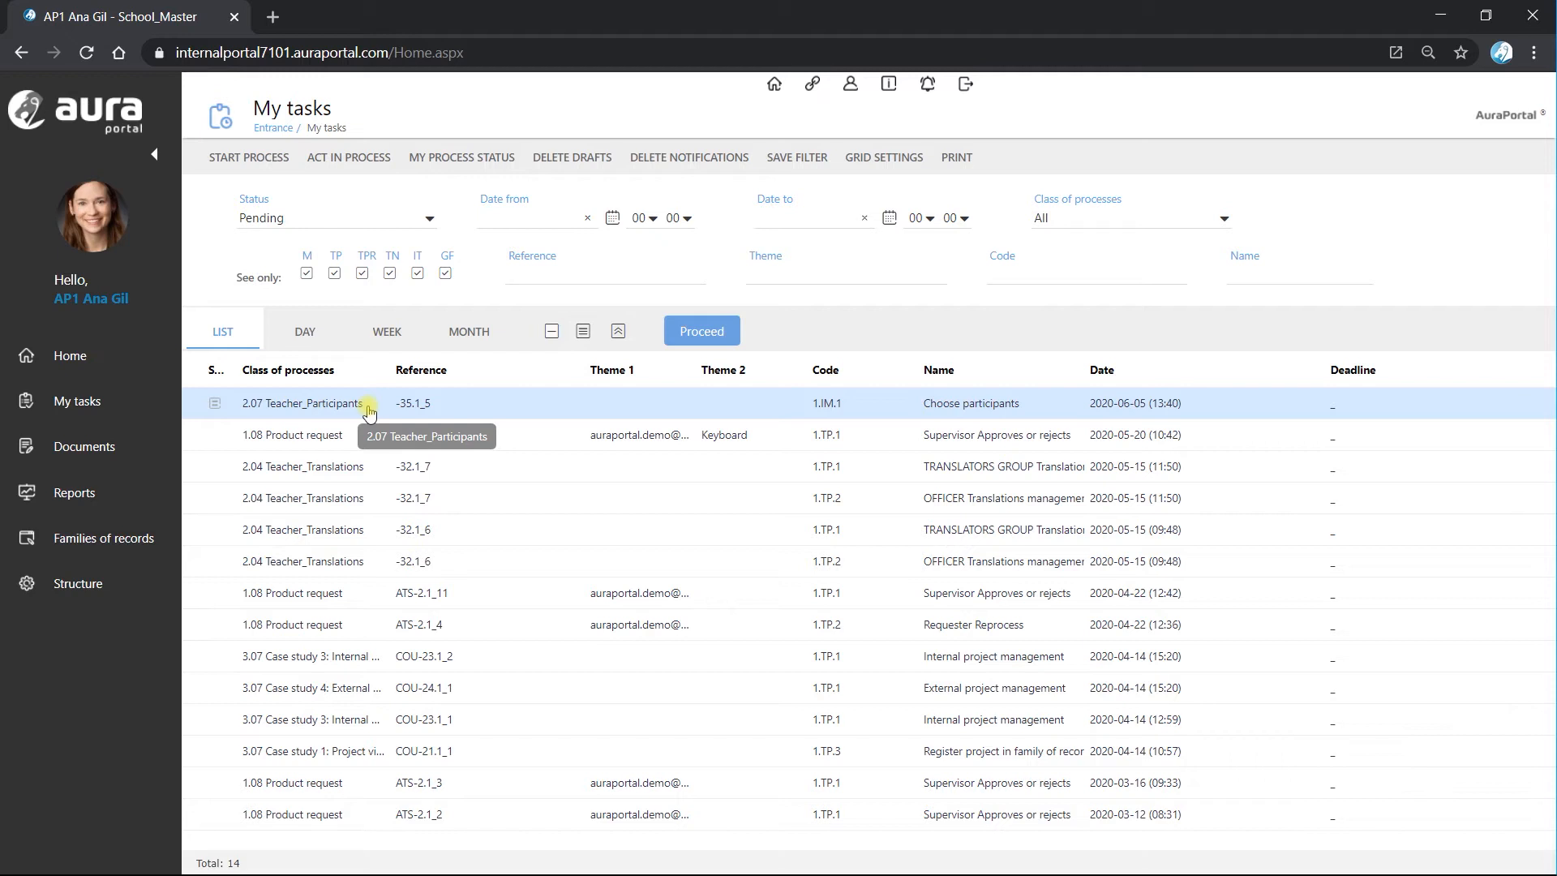
Open the employee tree from the structure, expand all its branches and open branch 7. Teacher for modification.
click(78, 585)
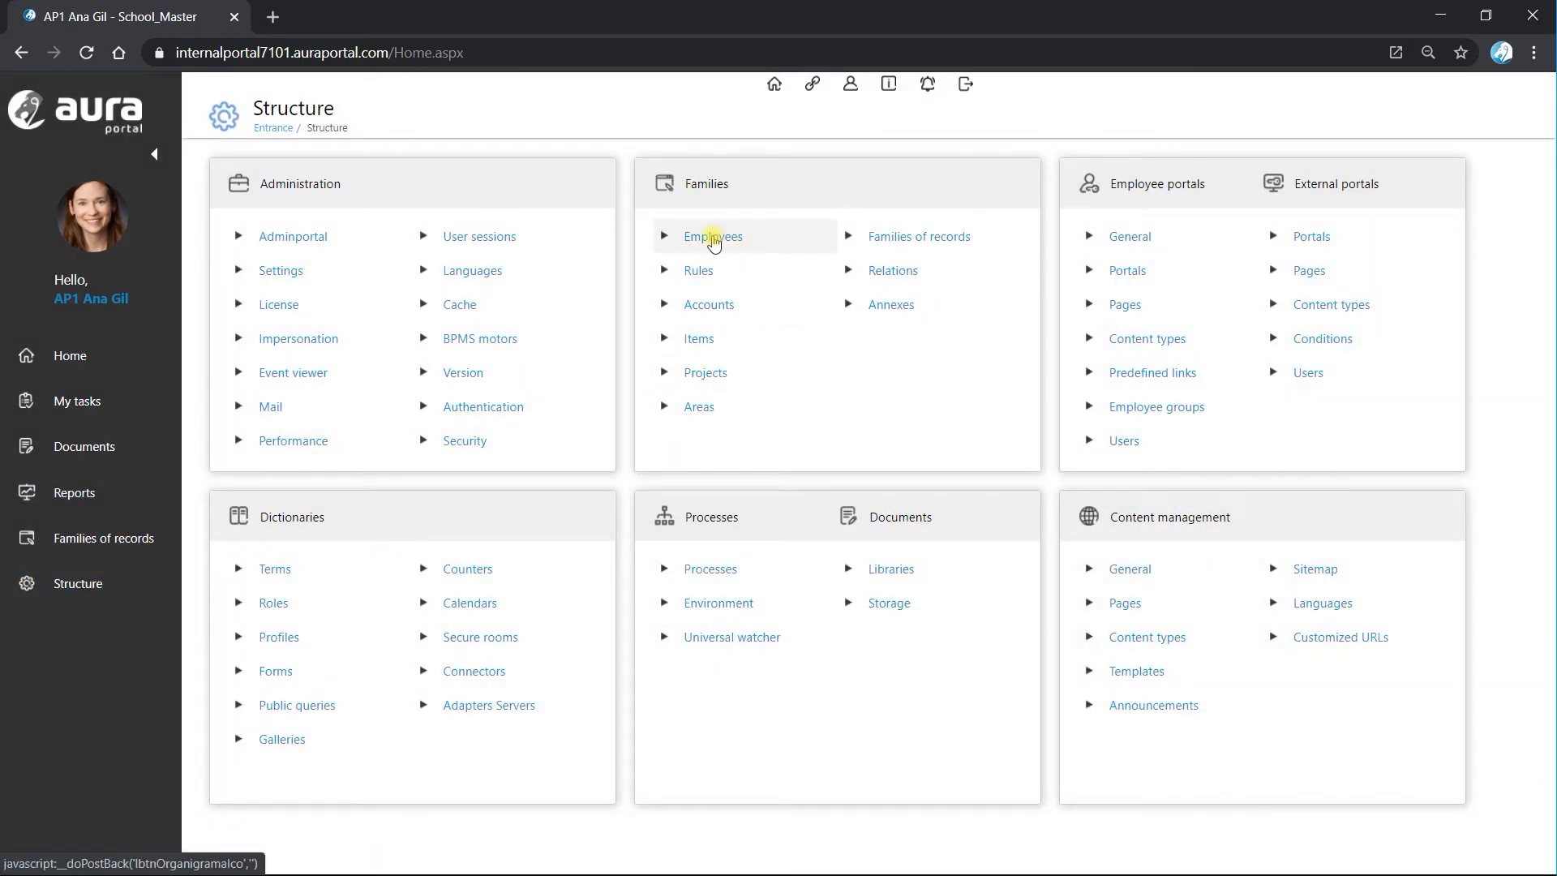
click(714, 240)
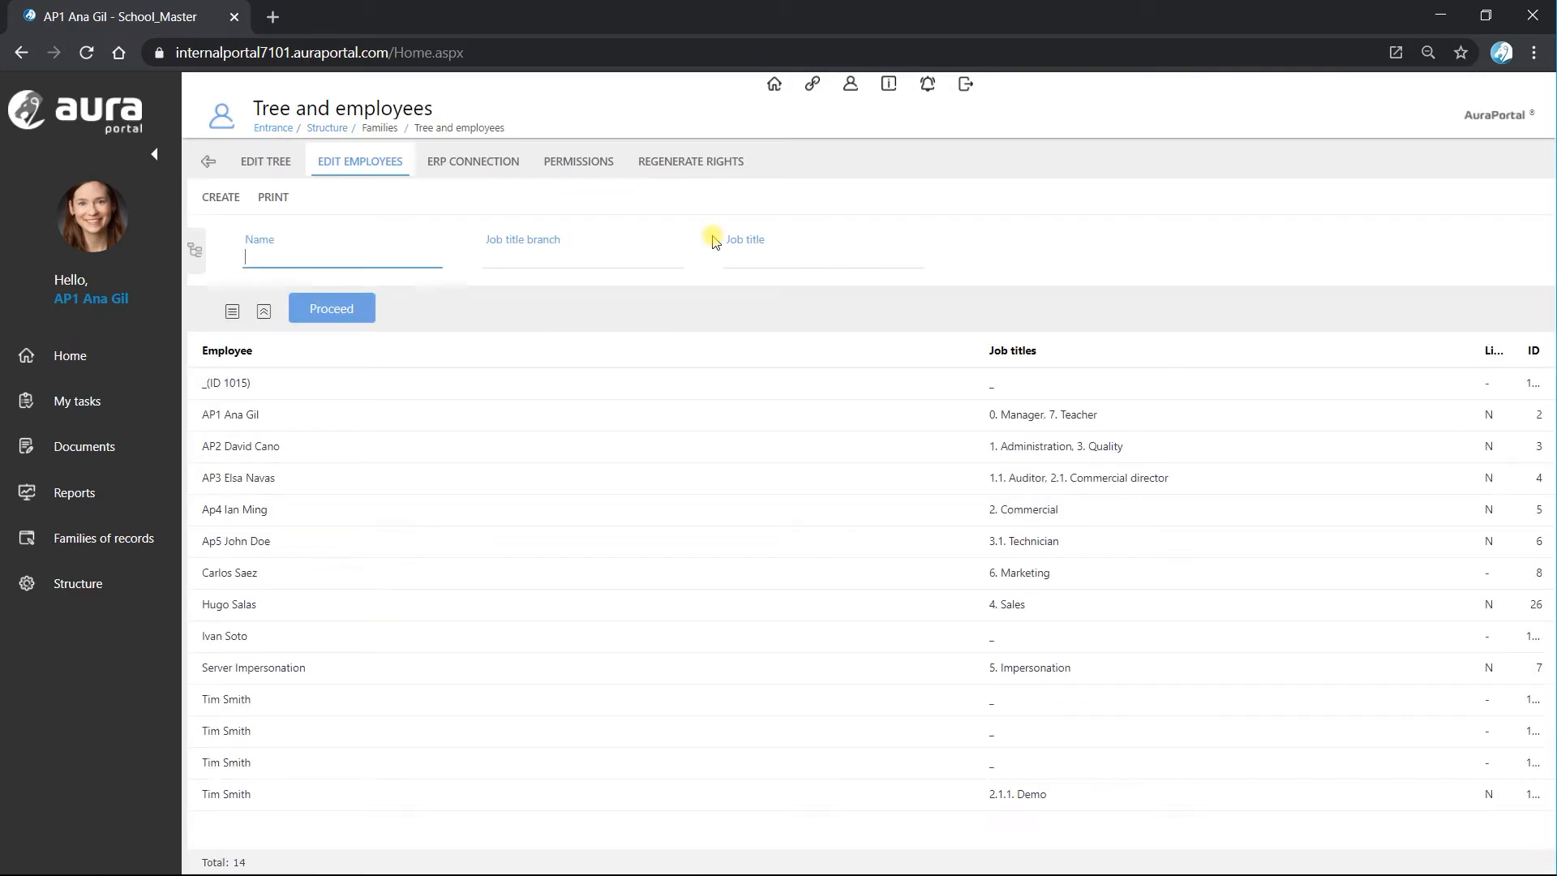
click(268, 162)
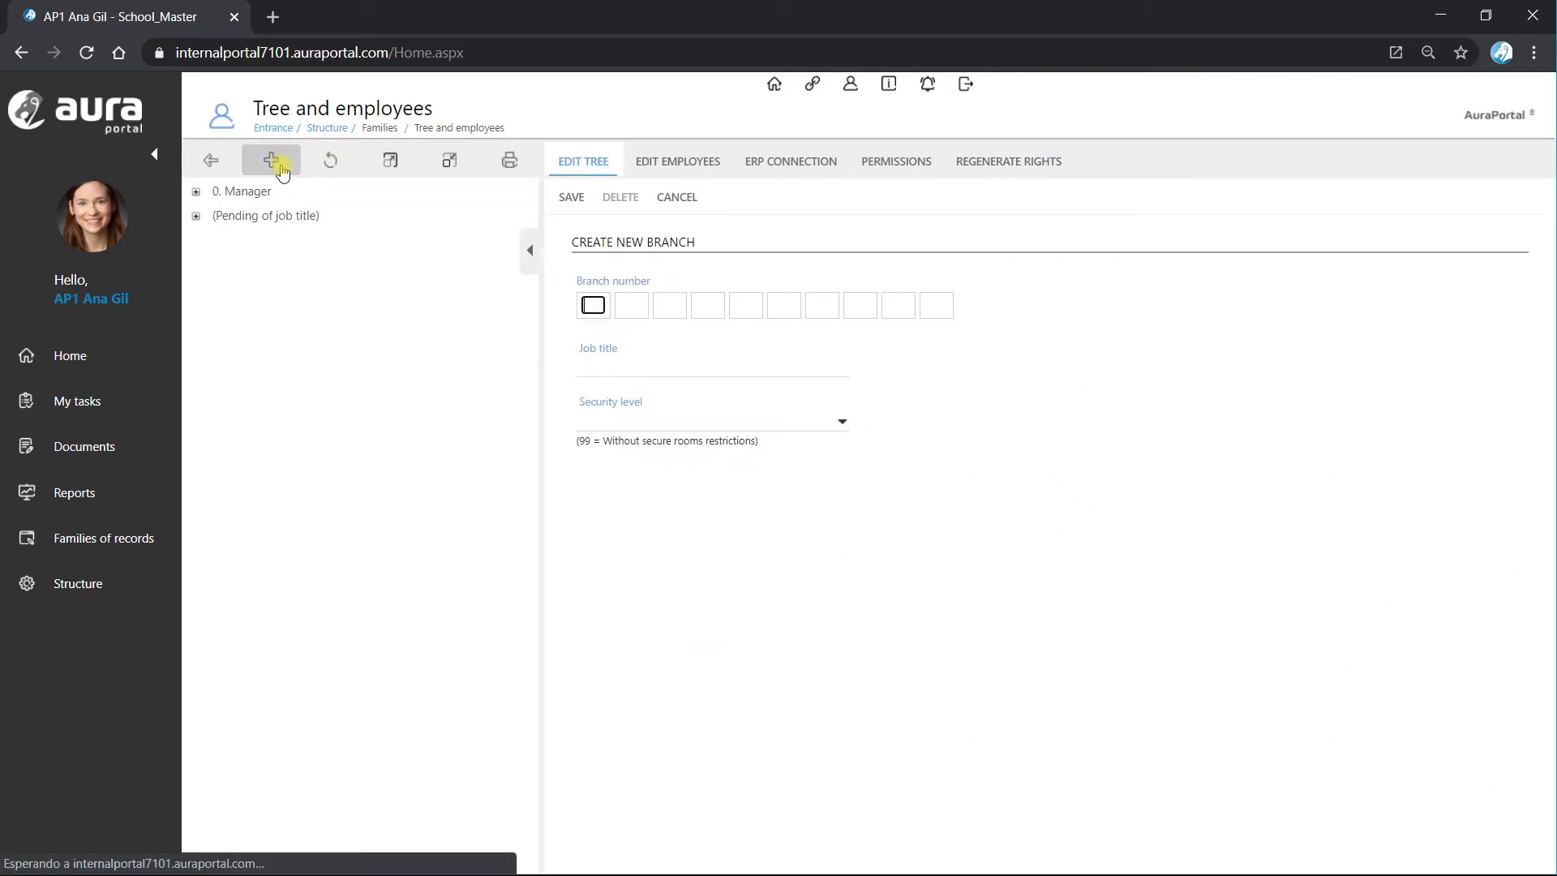
click(337, 165)
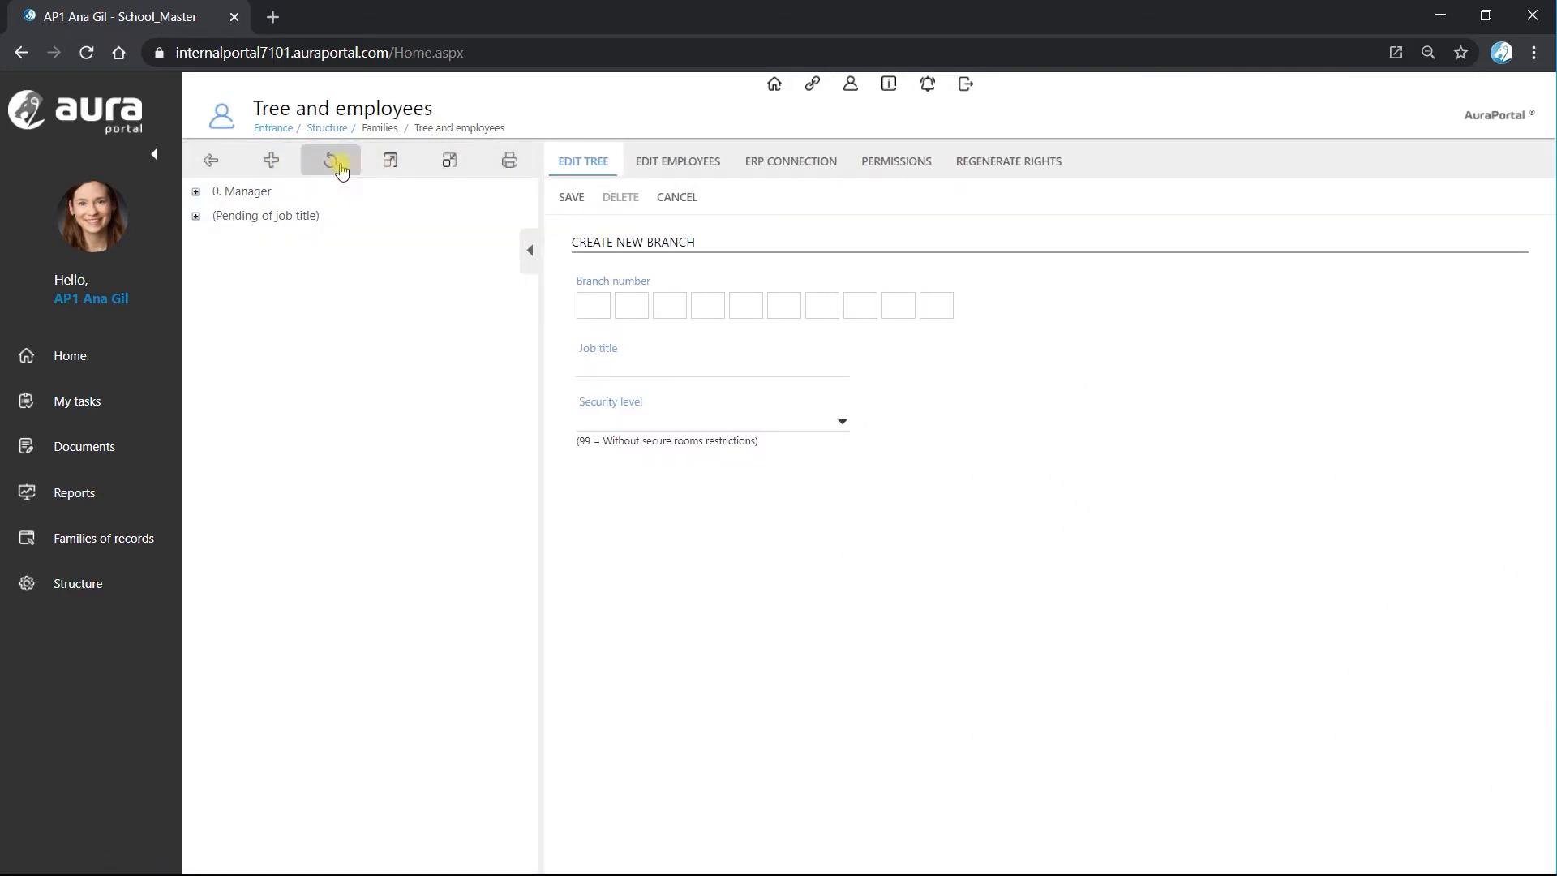
click(389, 166)
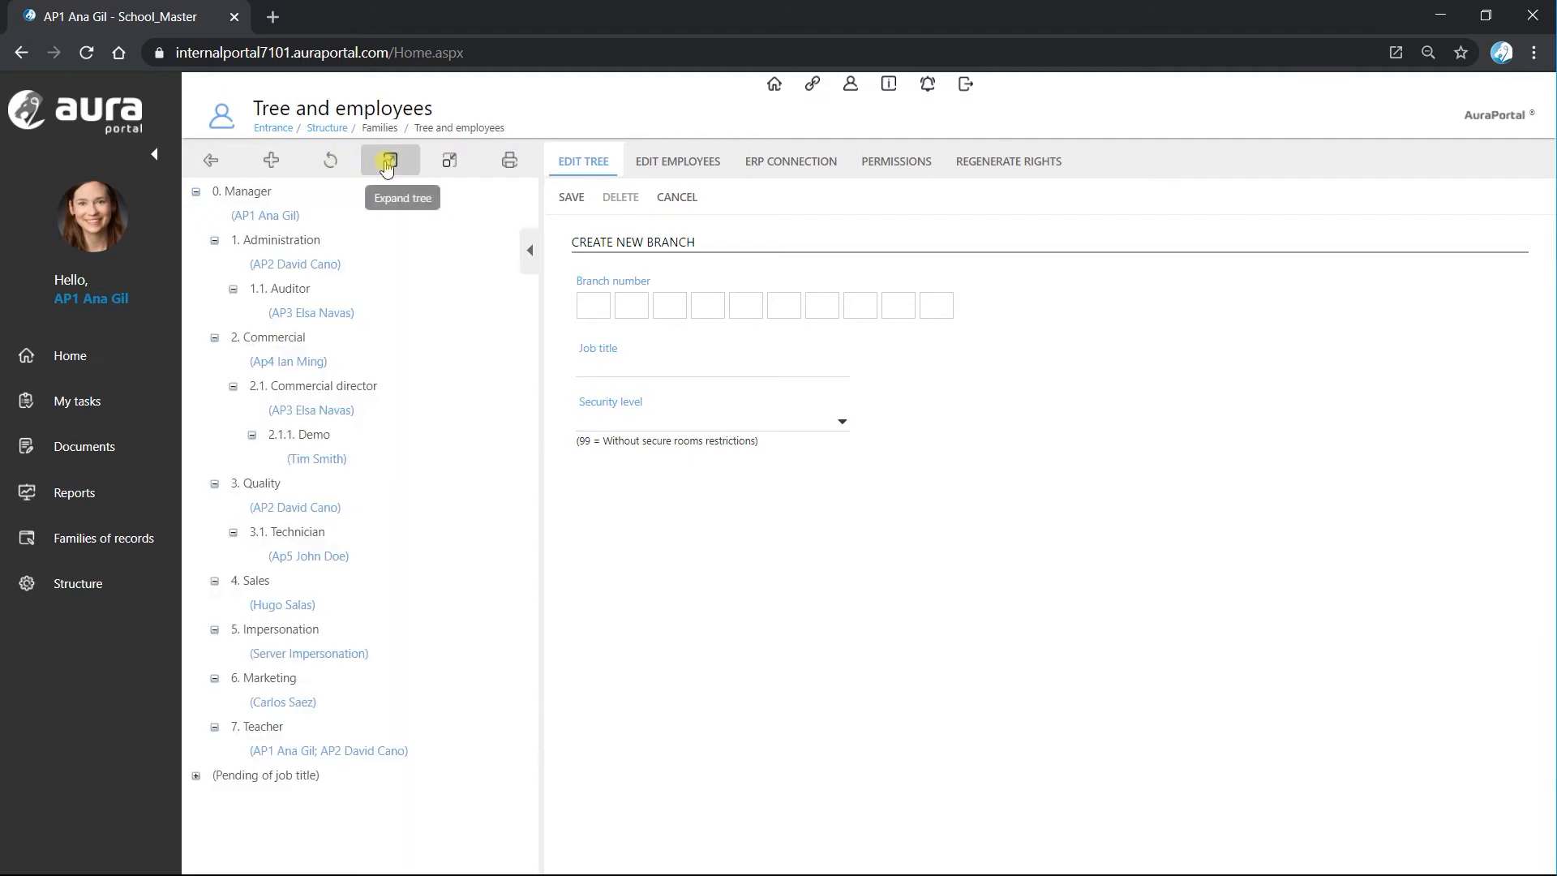
click(257, 727)
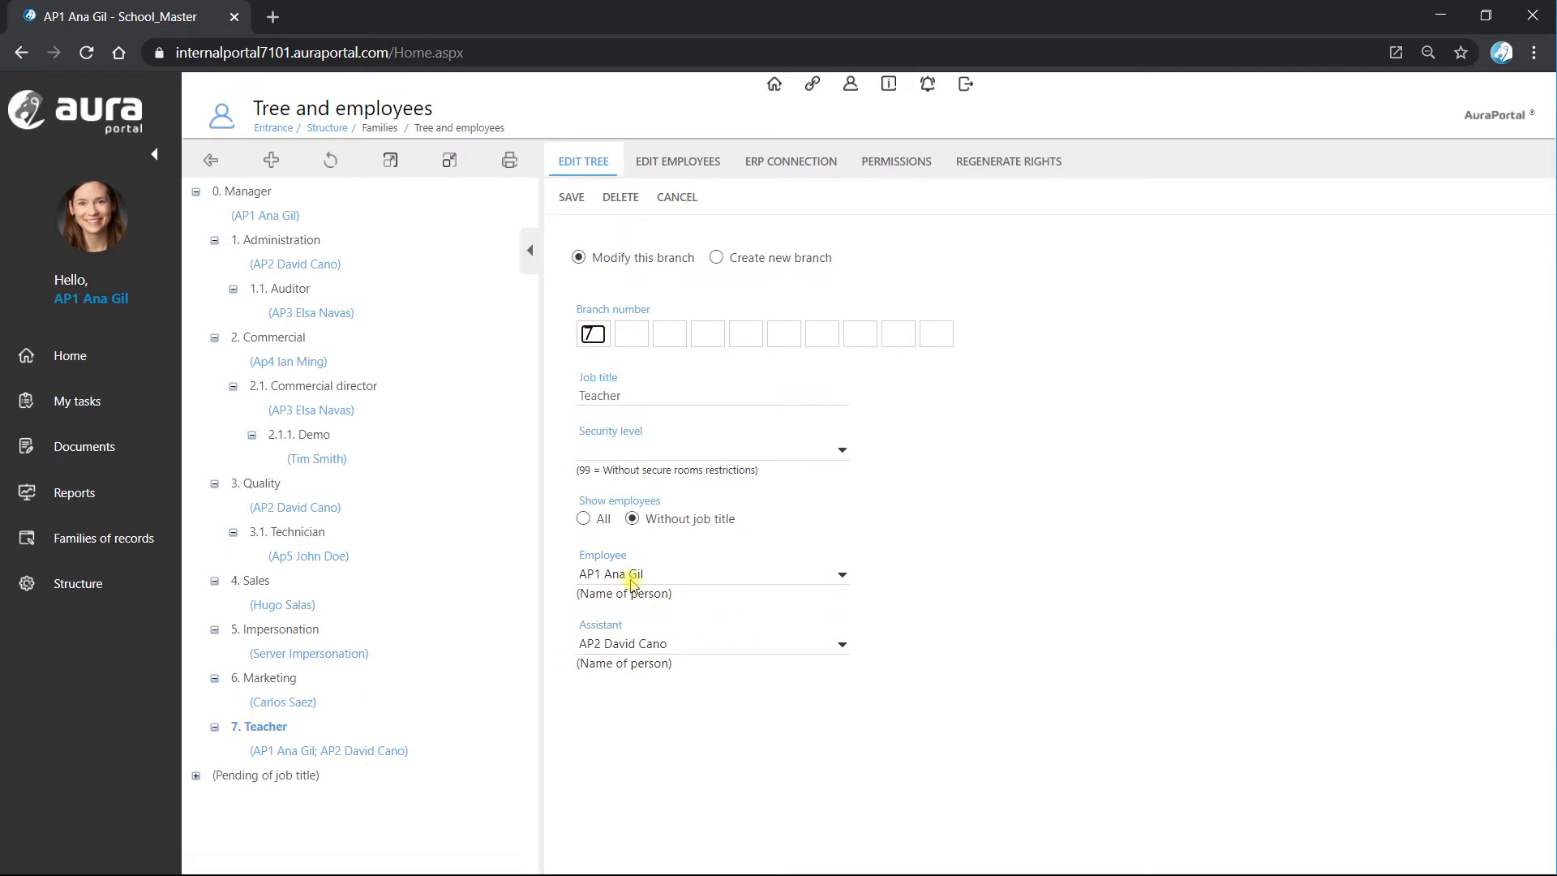
Show all employees for the Teacher branch, assign the Ap5 employee to it and save the branch.
click(843, 575)
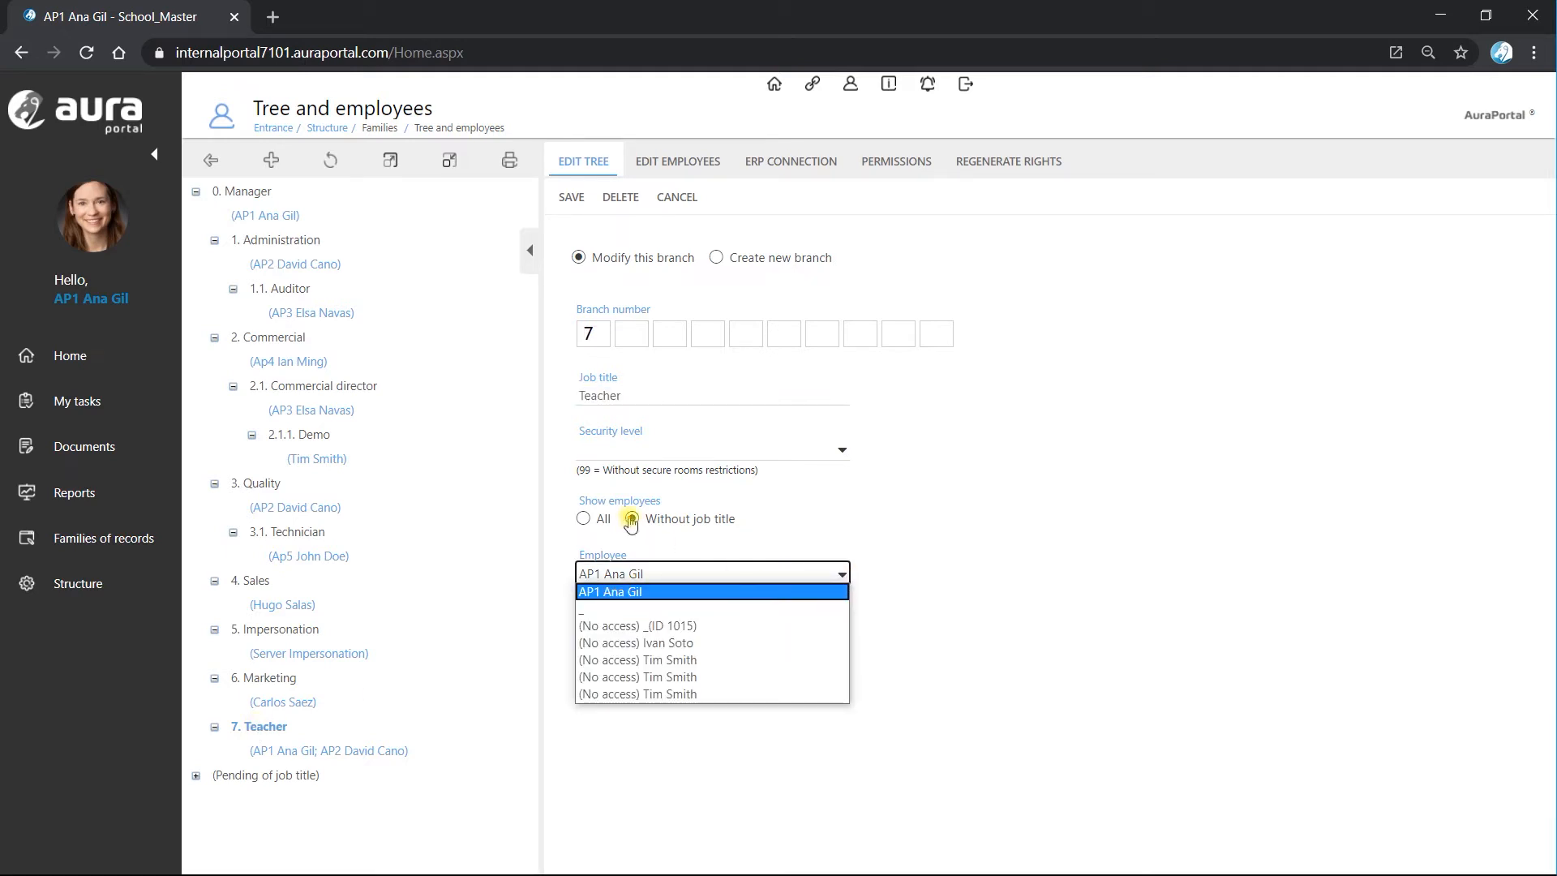
click(583, 518)
click(843, 575)
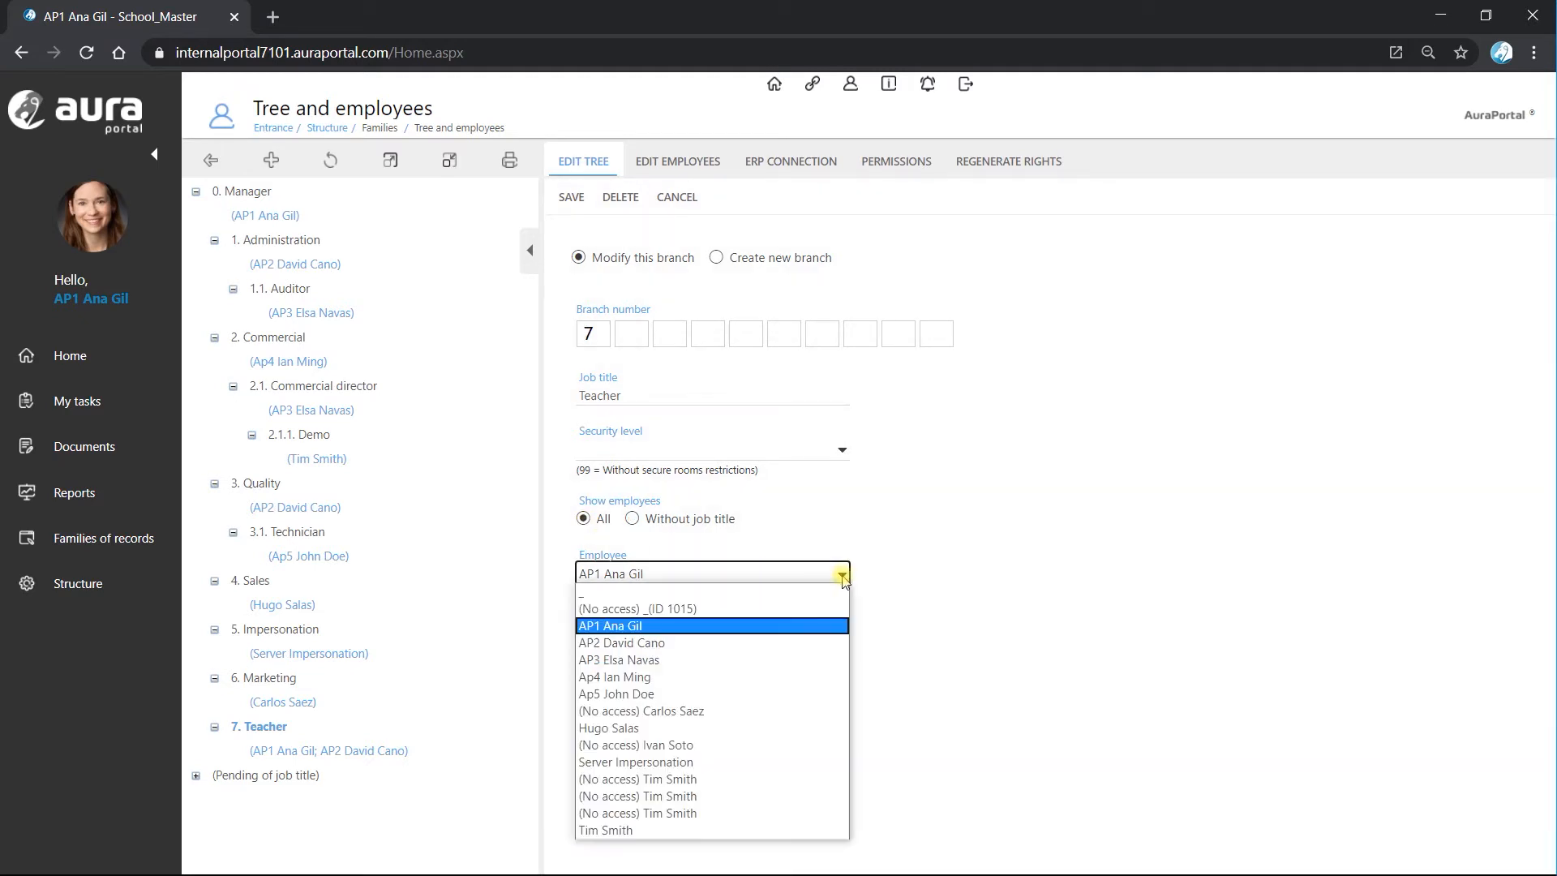
click(675, 694)
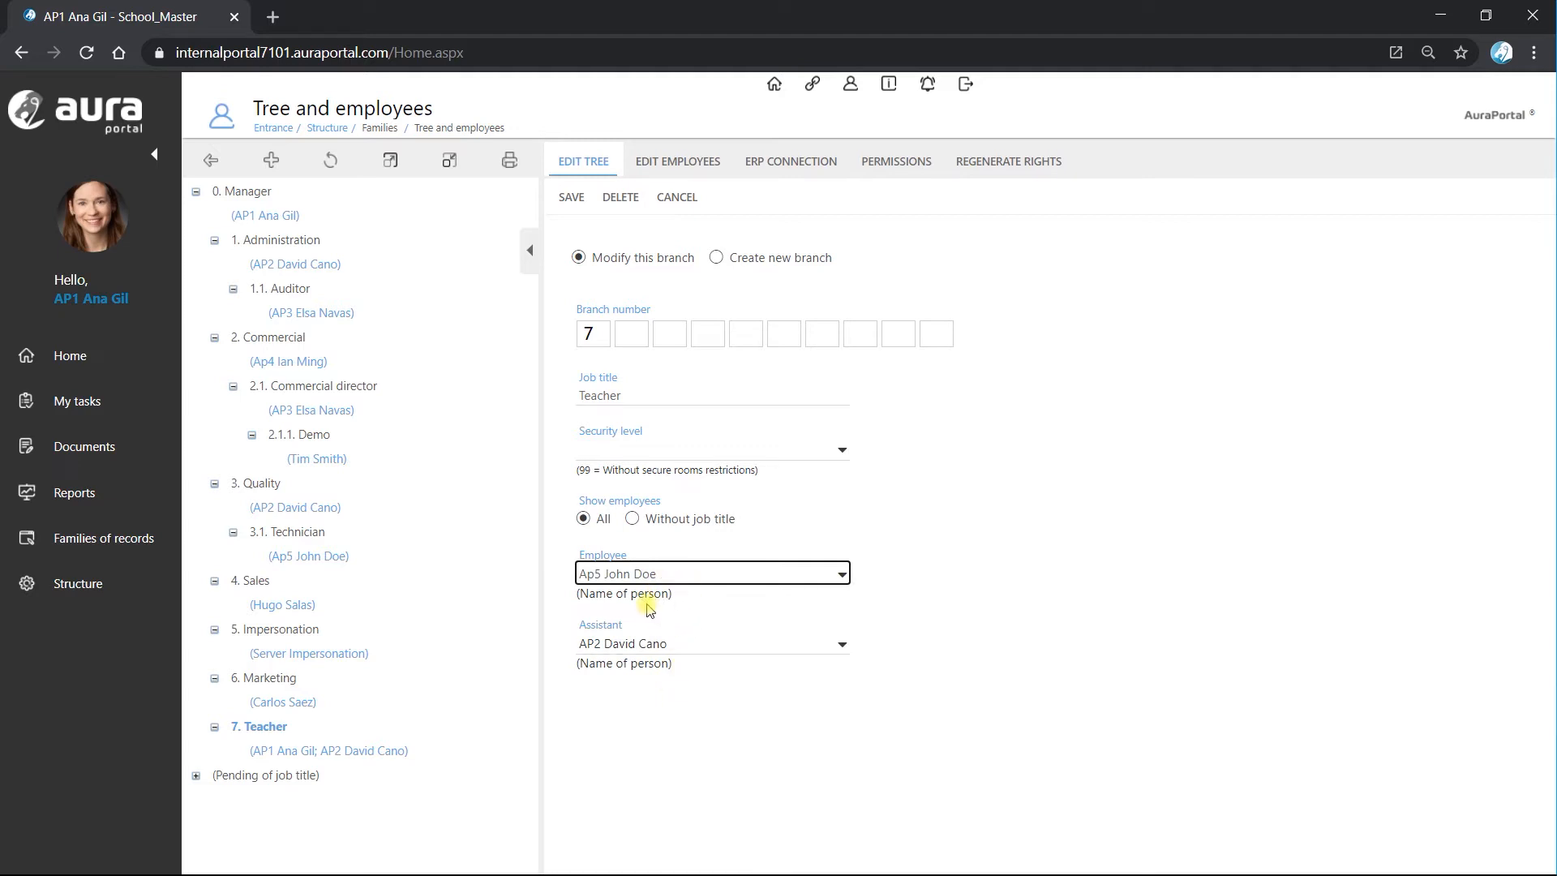
click(576, 204)
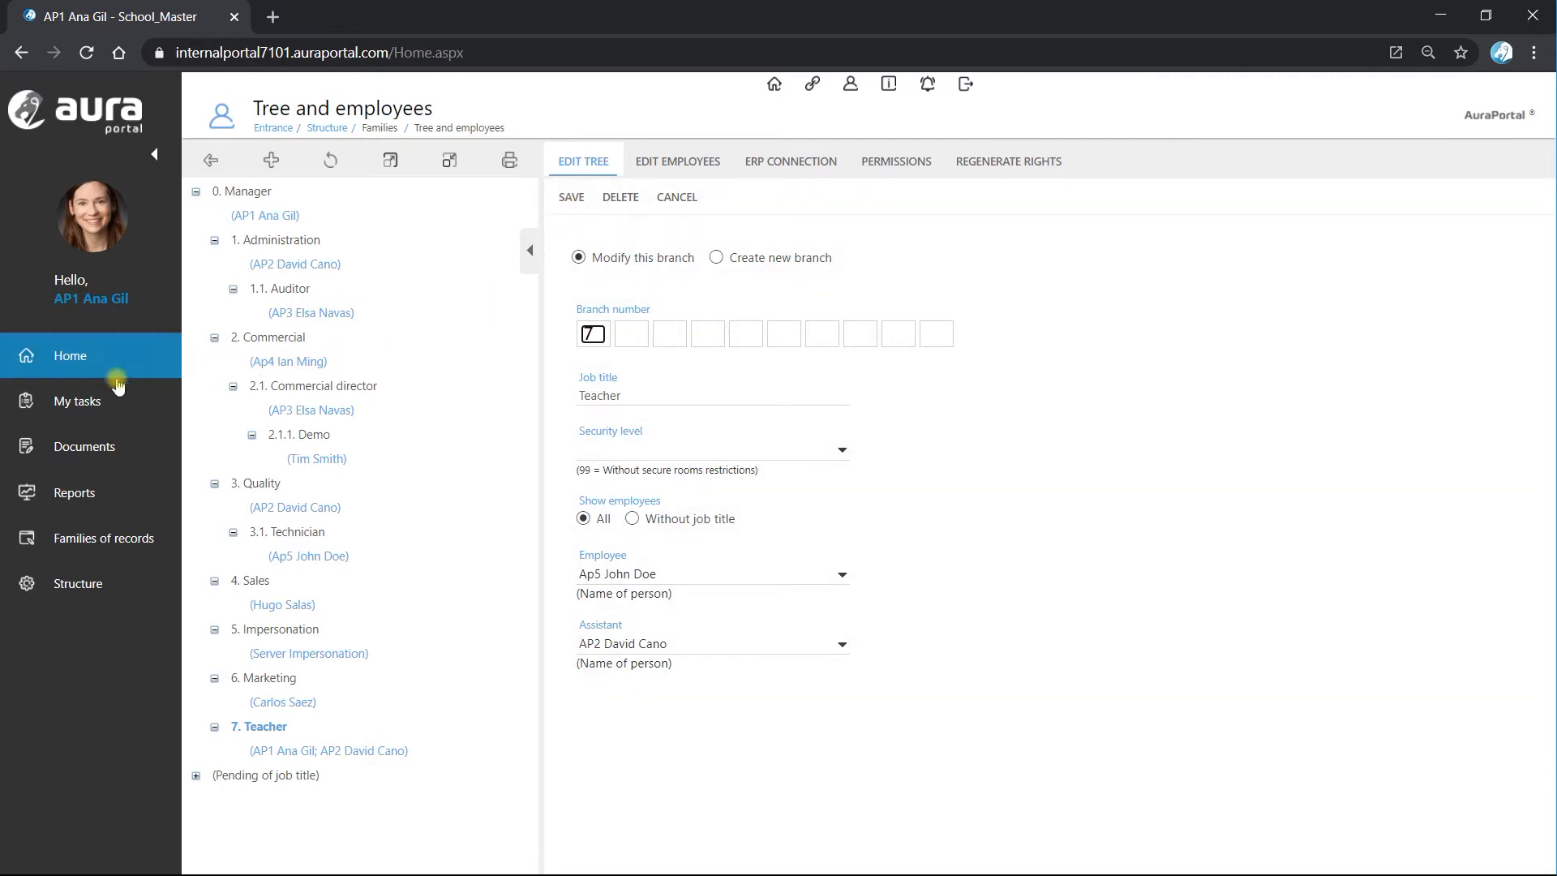
Start the Choose participants process from My tasks with the Employee user type.
click(78, 406)
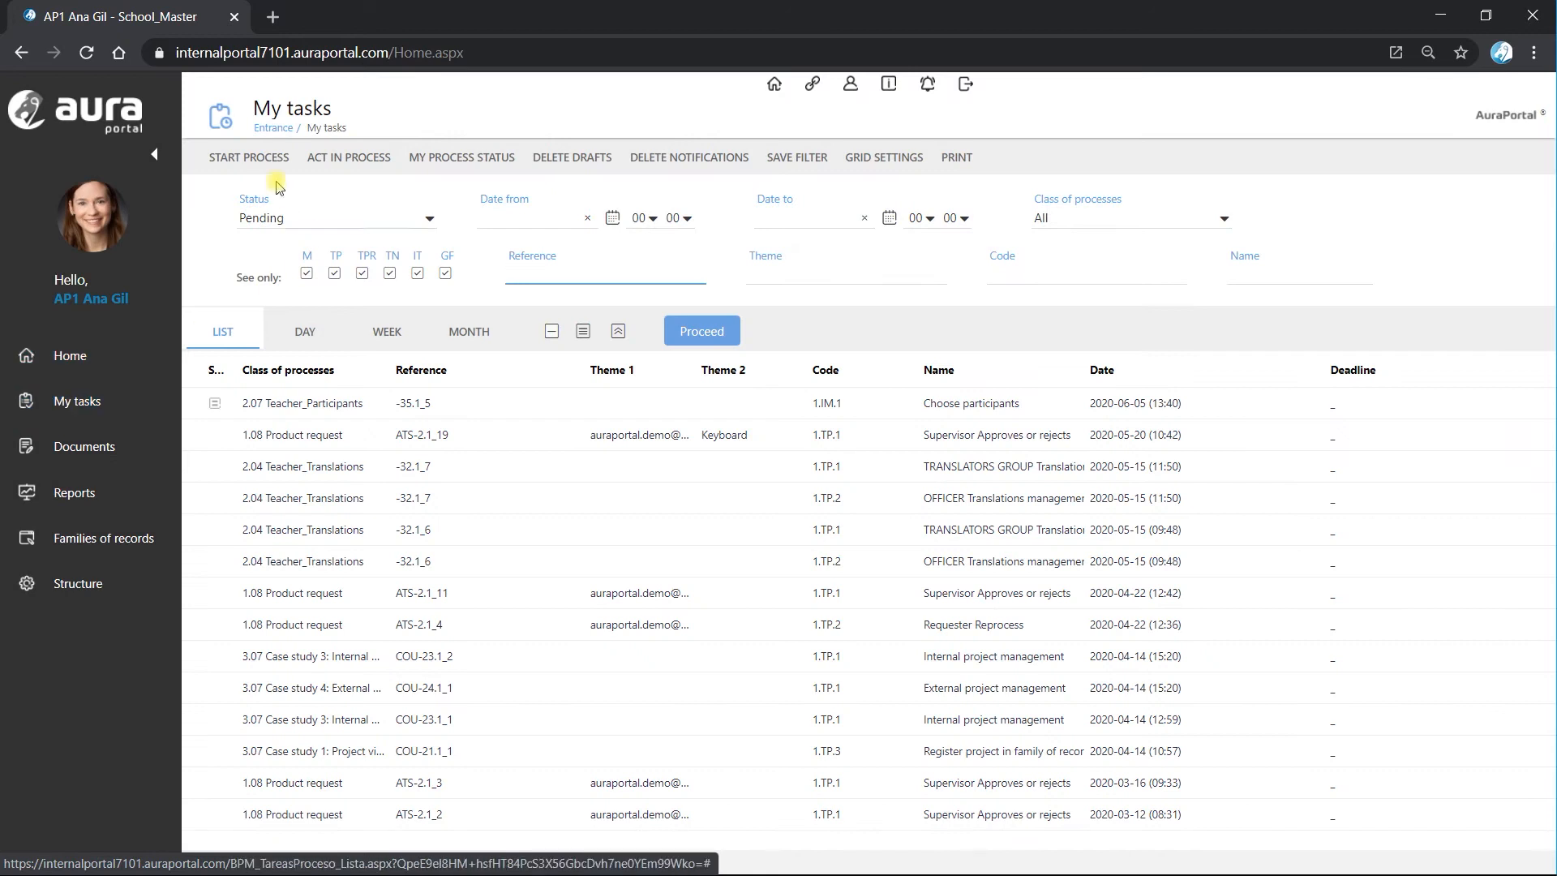
click(254, 159)
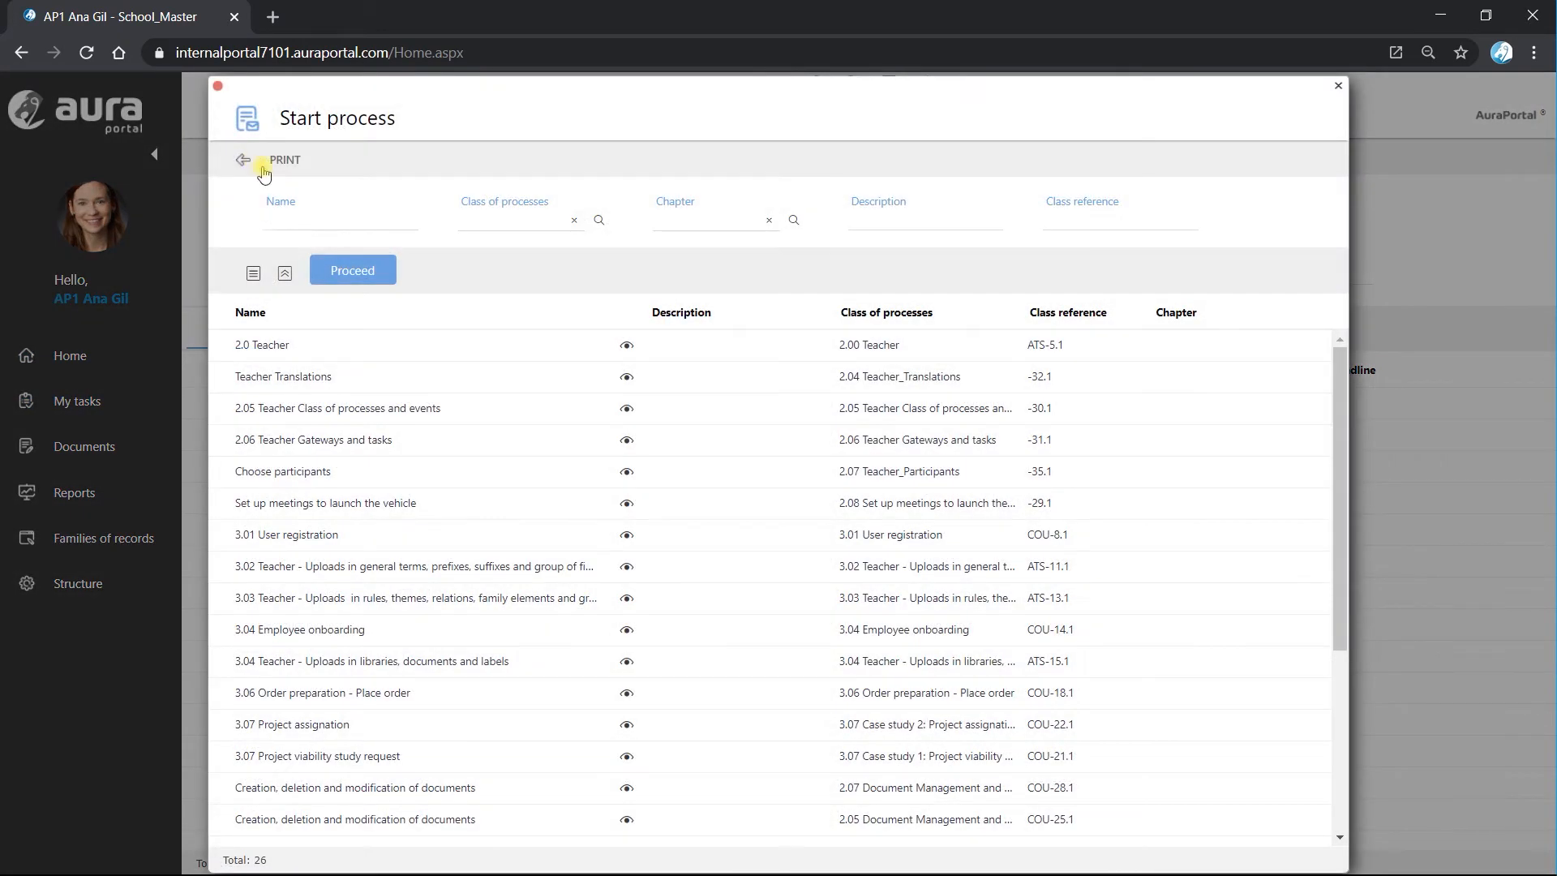
click(326, 473)
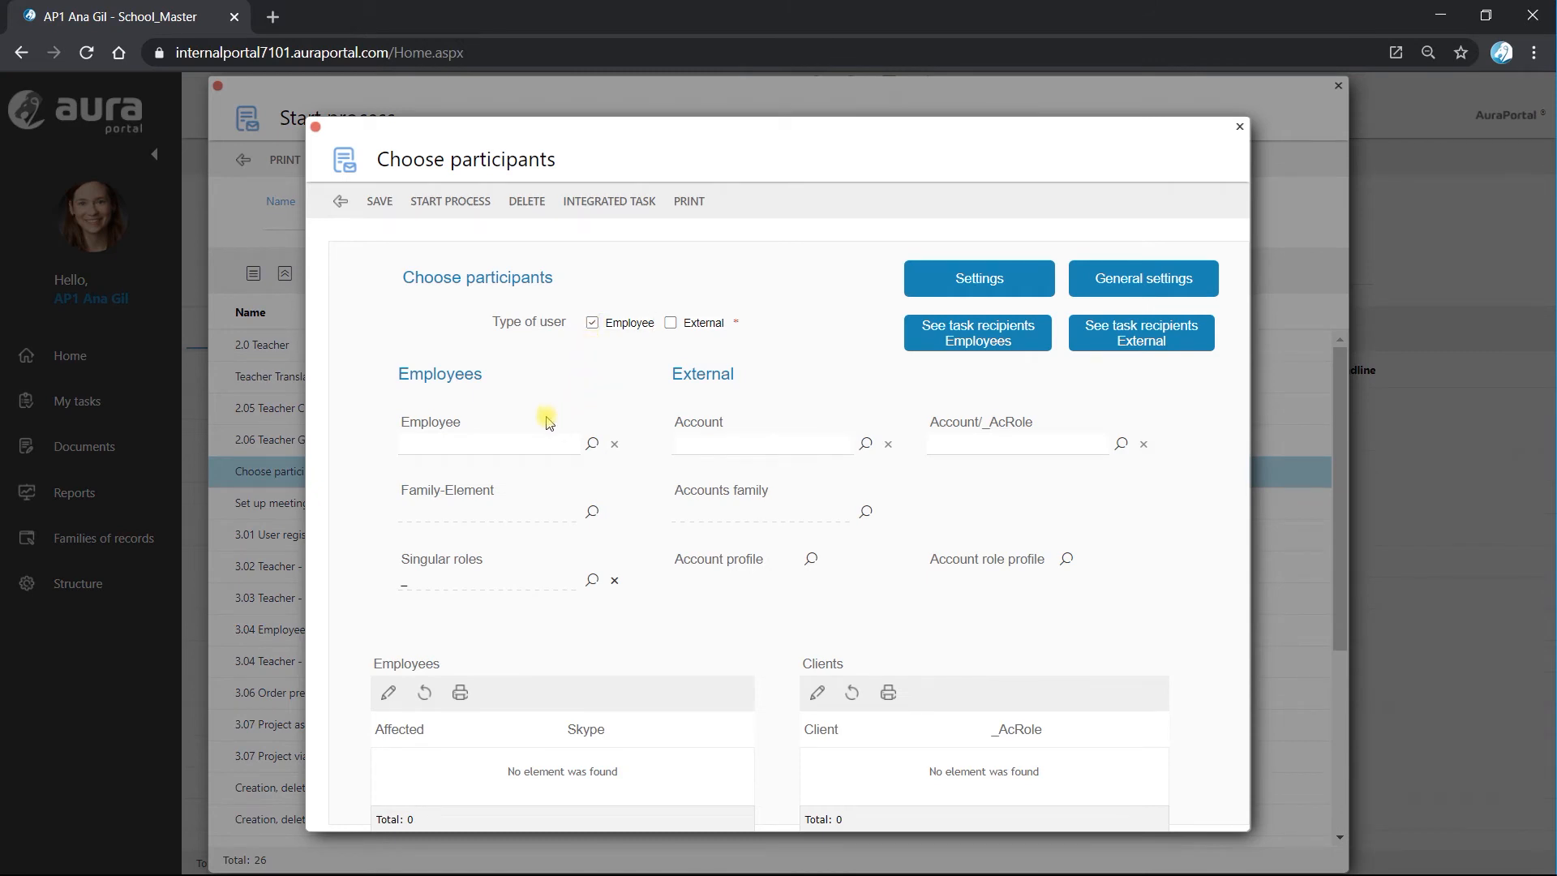
click(451, 202)
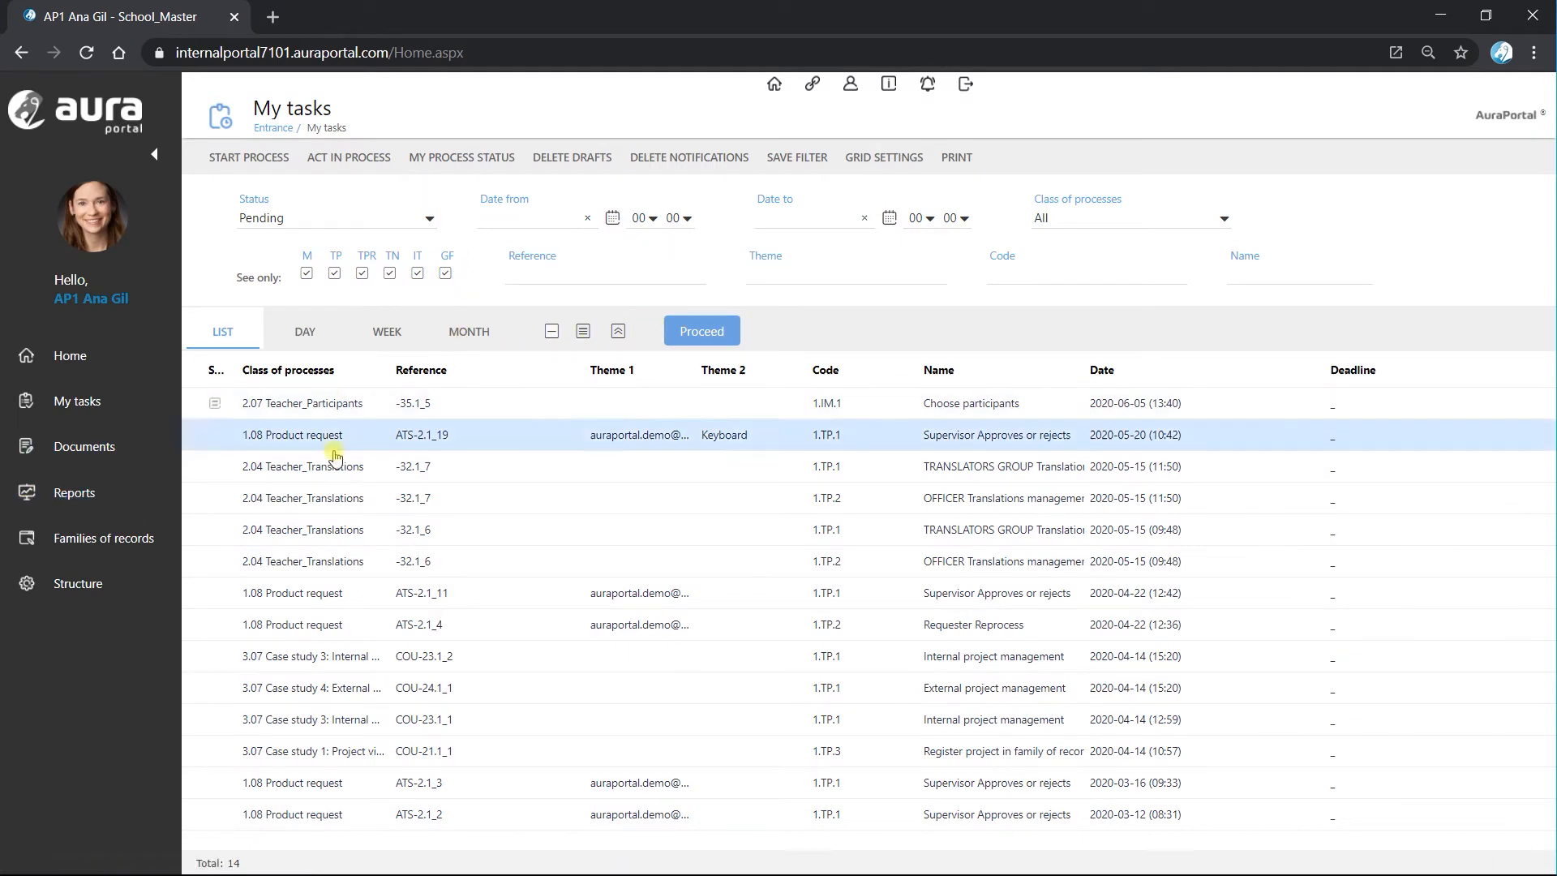
Examine which employee received task TP.1 in the running execution of 2.07 Teacher_Participants, and close the monitoring pages.
click(114, 494)
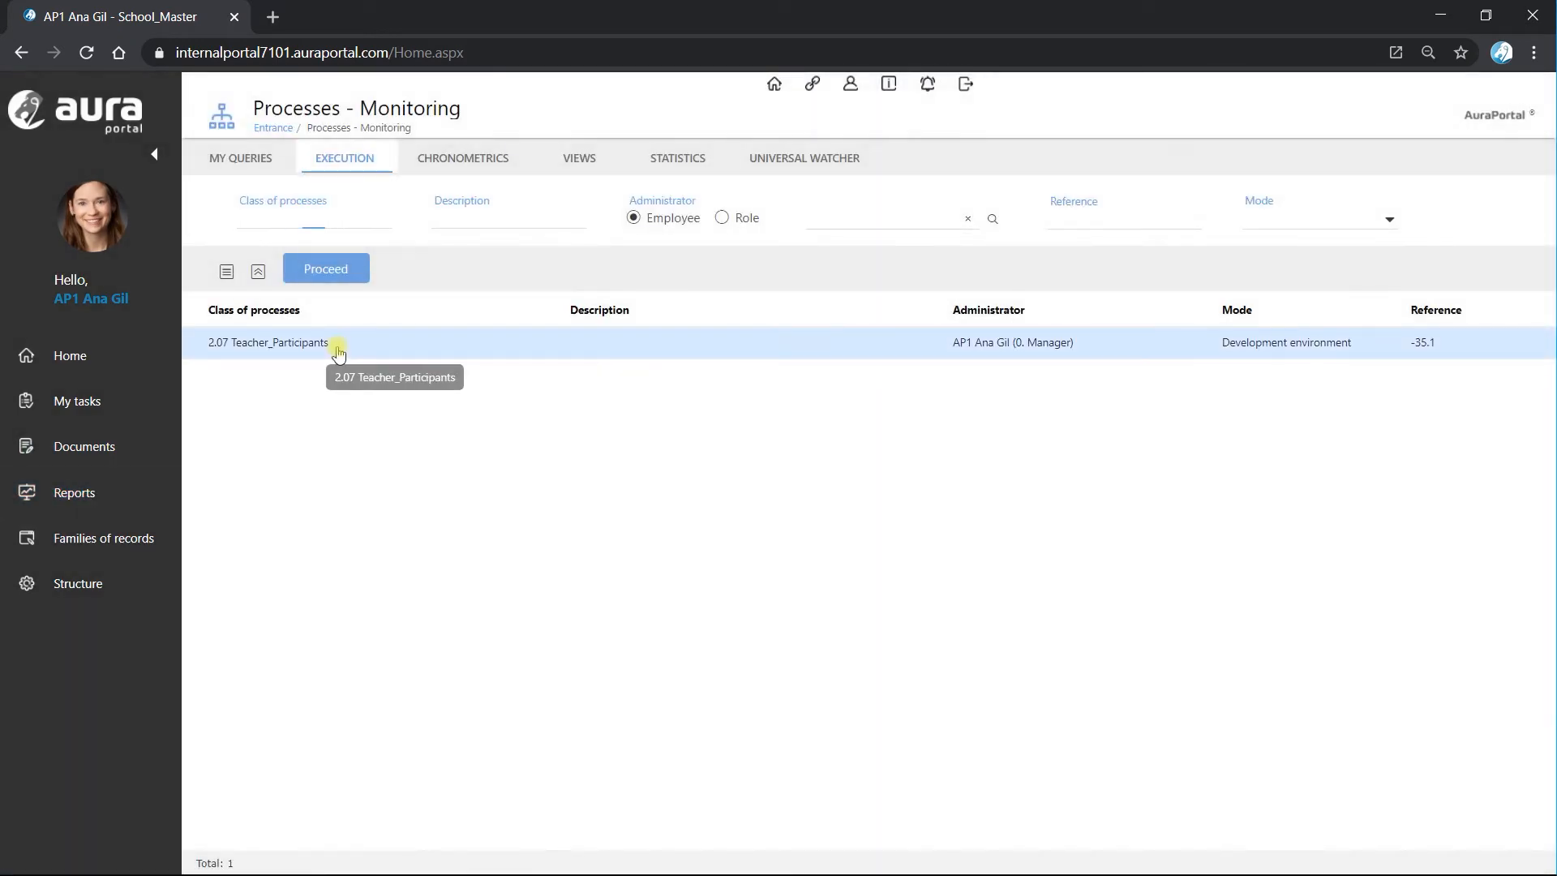
click(338, 349)
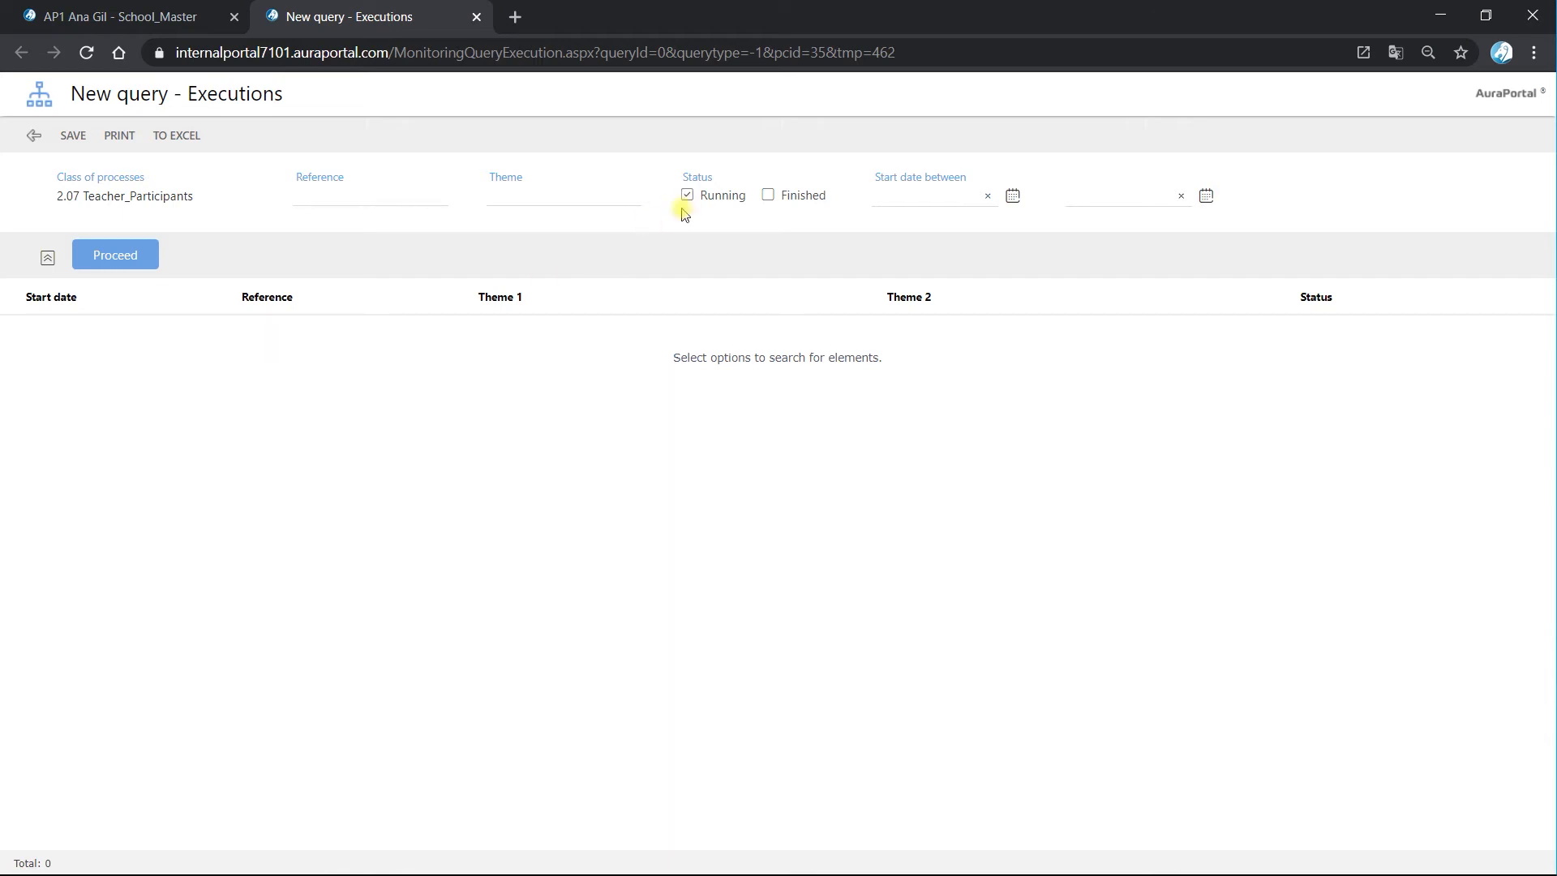
click(145, 267)
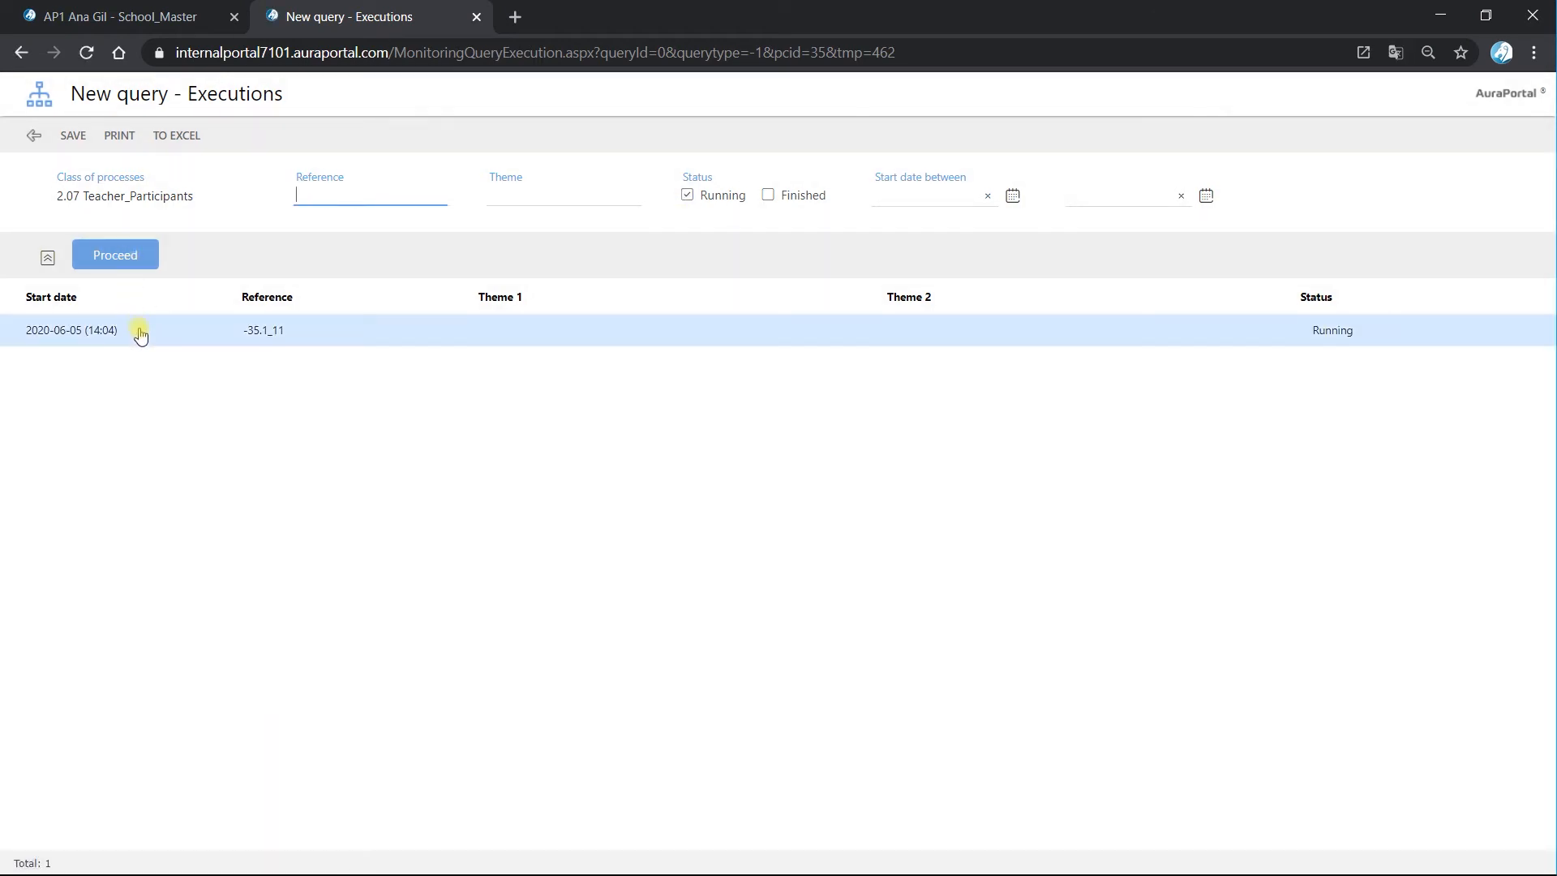
click(140, 332)
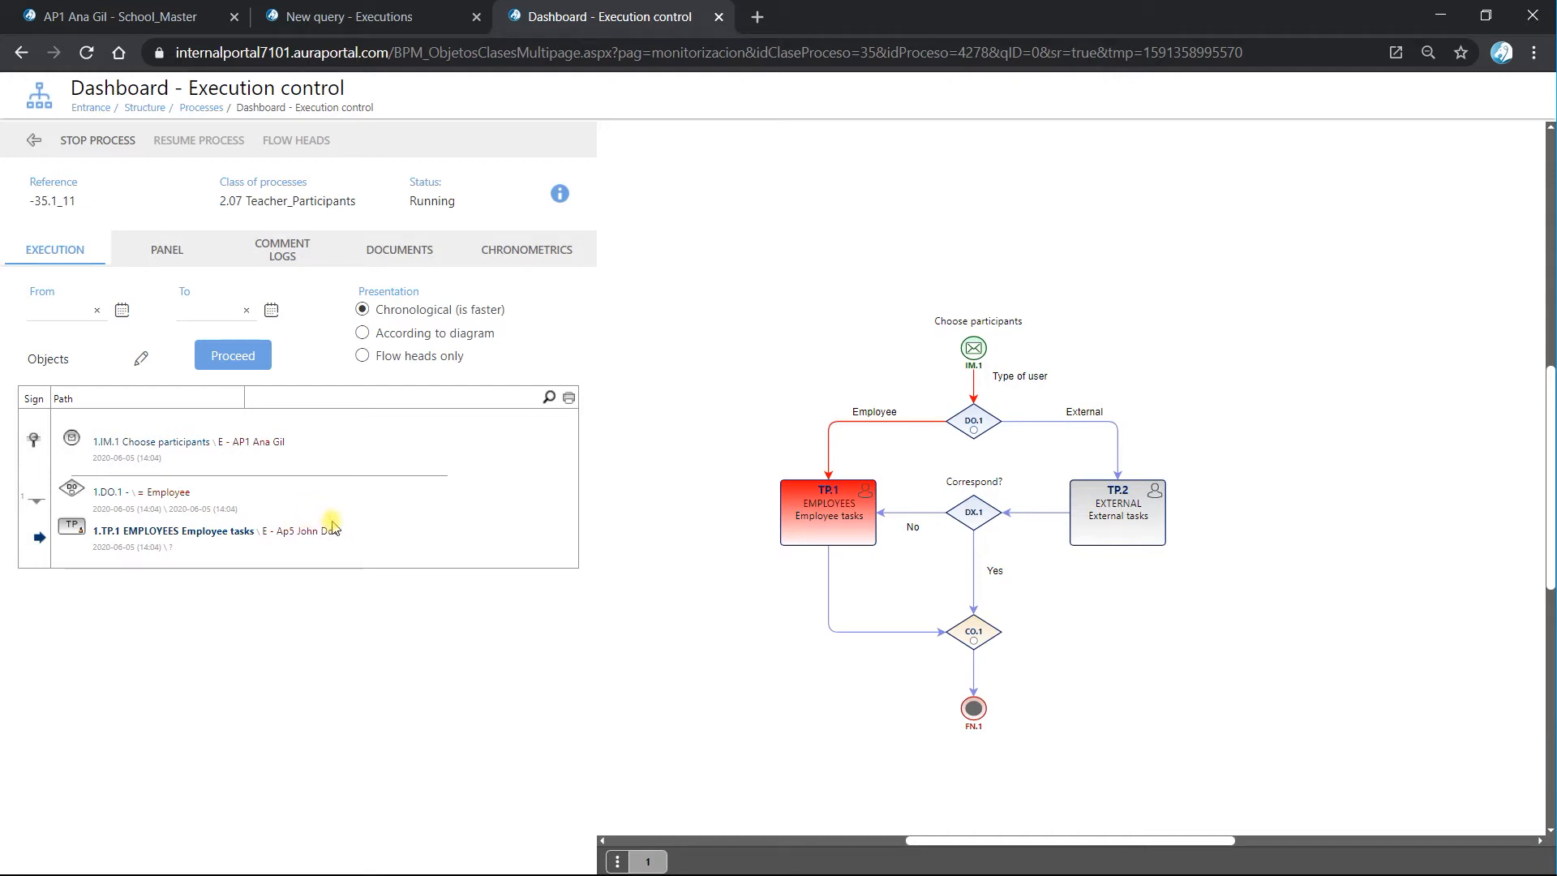
click(719, 17)
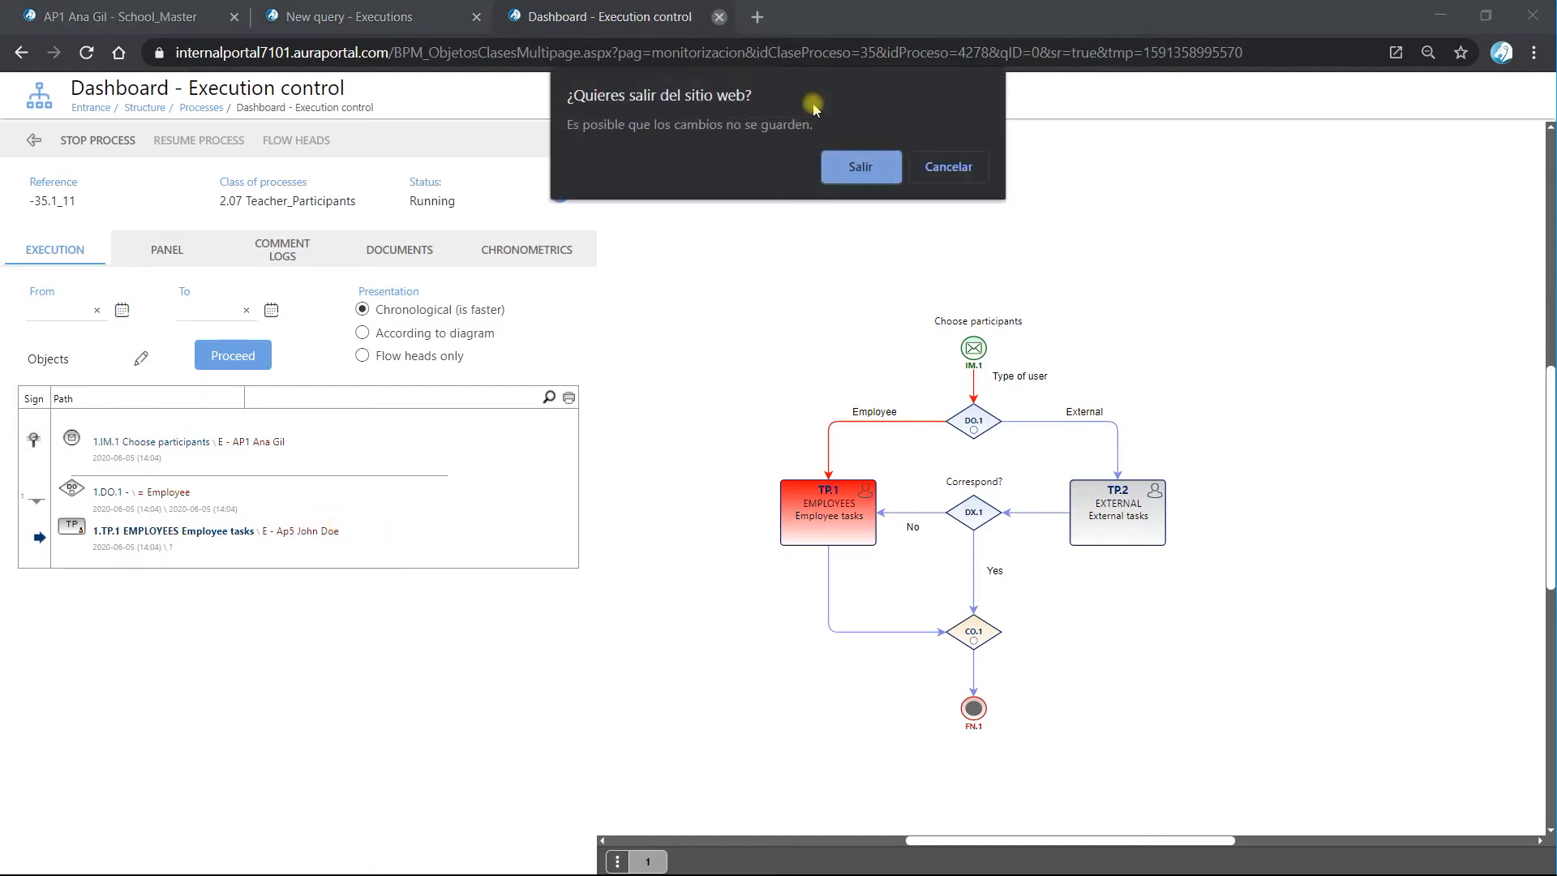
click(858, 167)
click(476, 17)
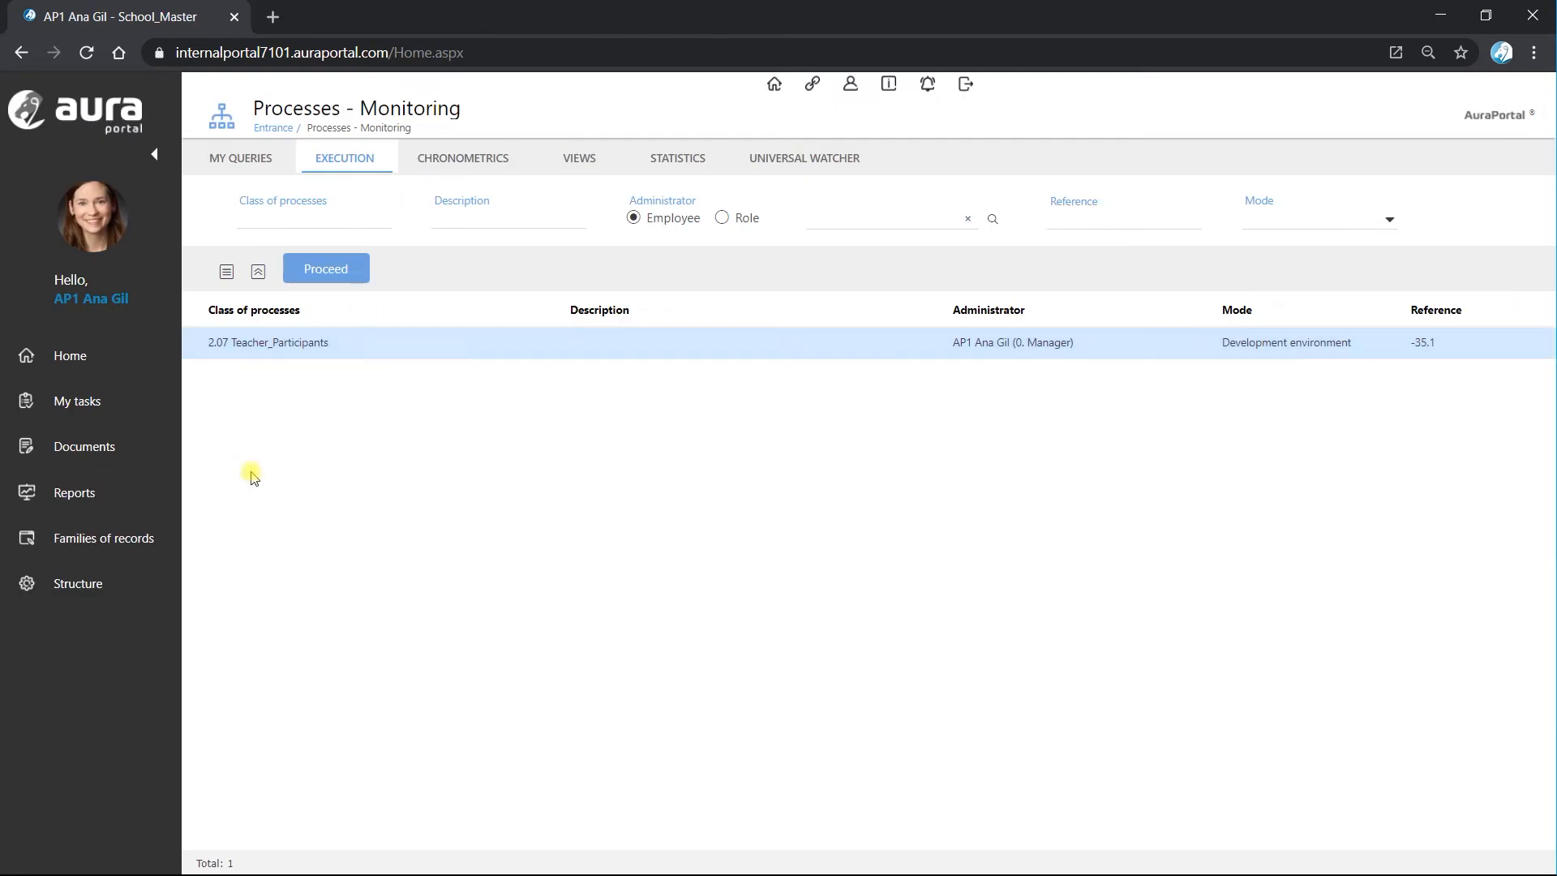
Open the 2.07 Teacher_Participants class diagram from the structure's processes and go to the participants of personal task TP.1.
click(37, 583)
click(719, 573)
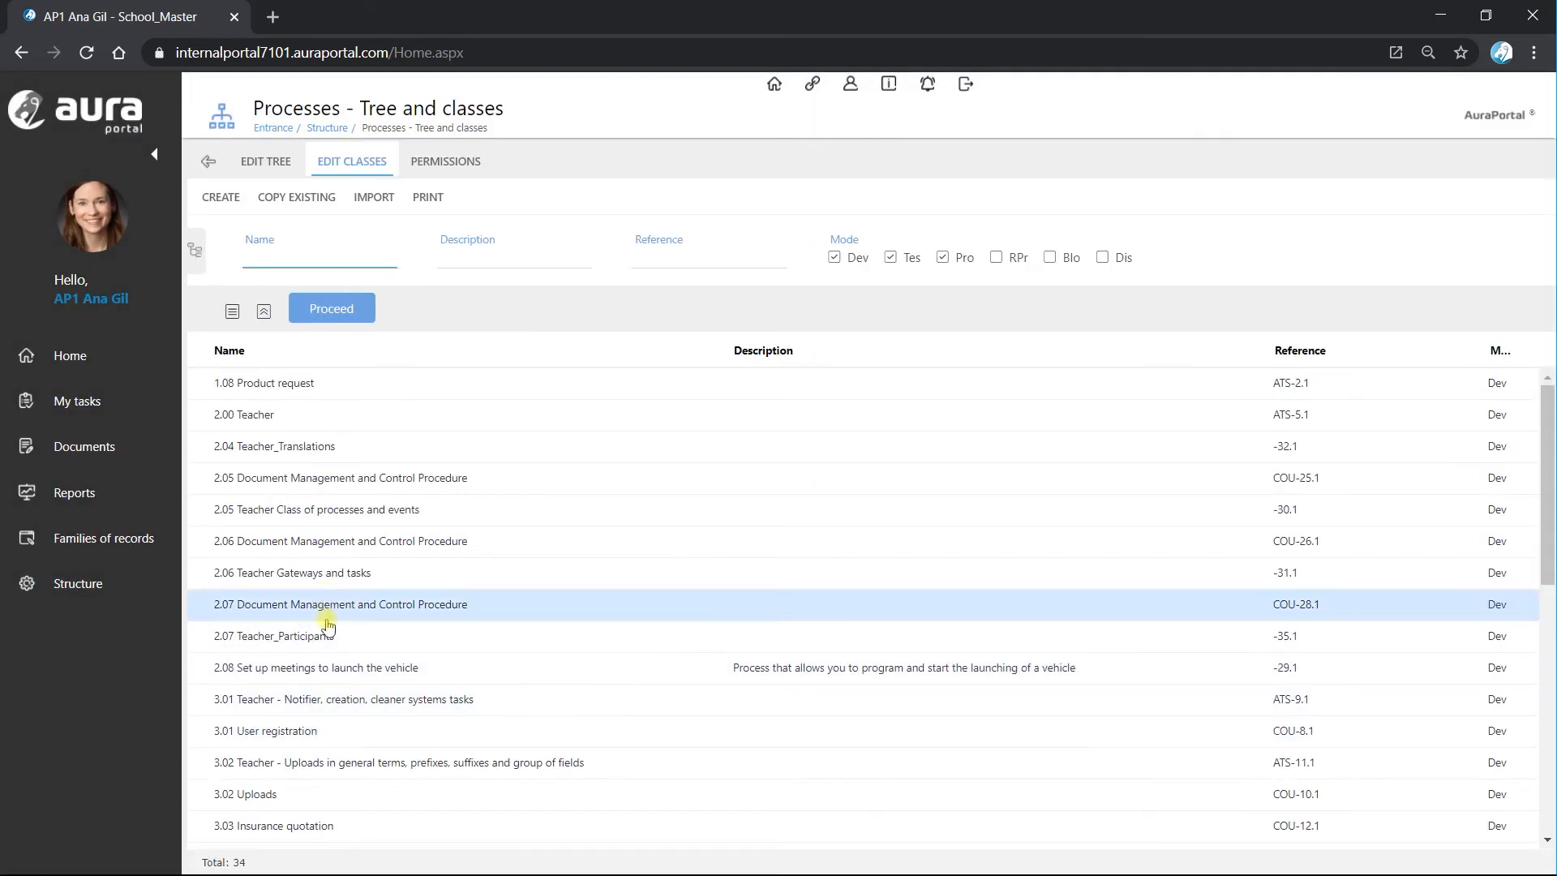
click(323, 636)
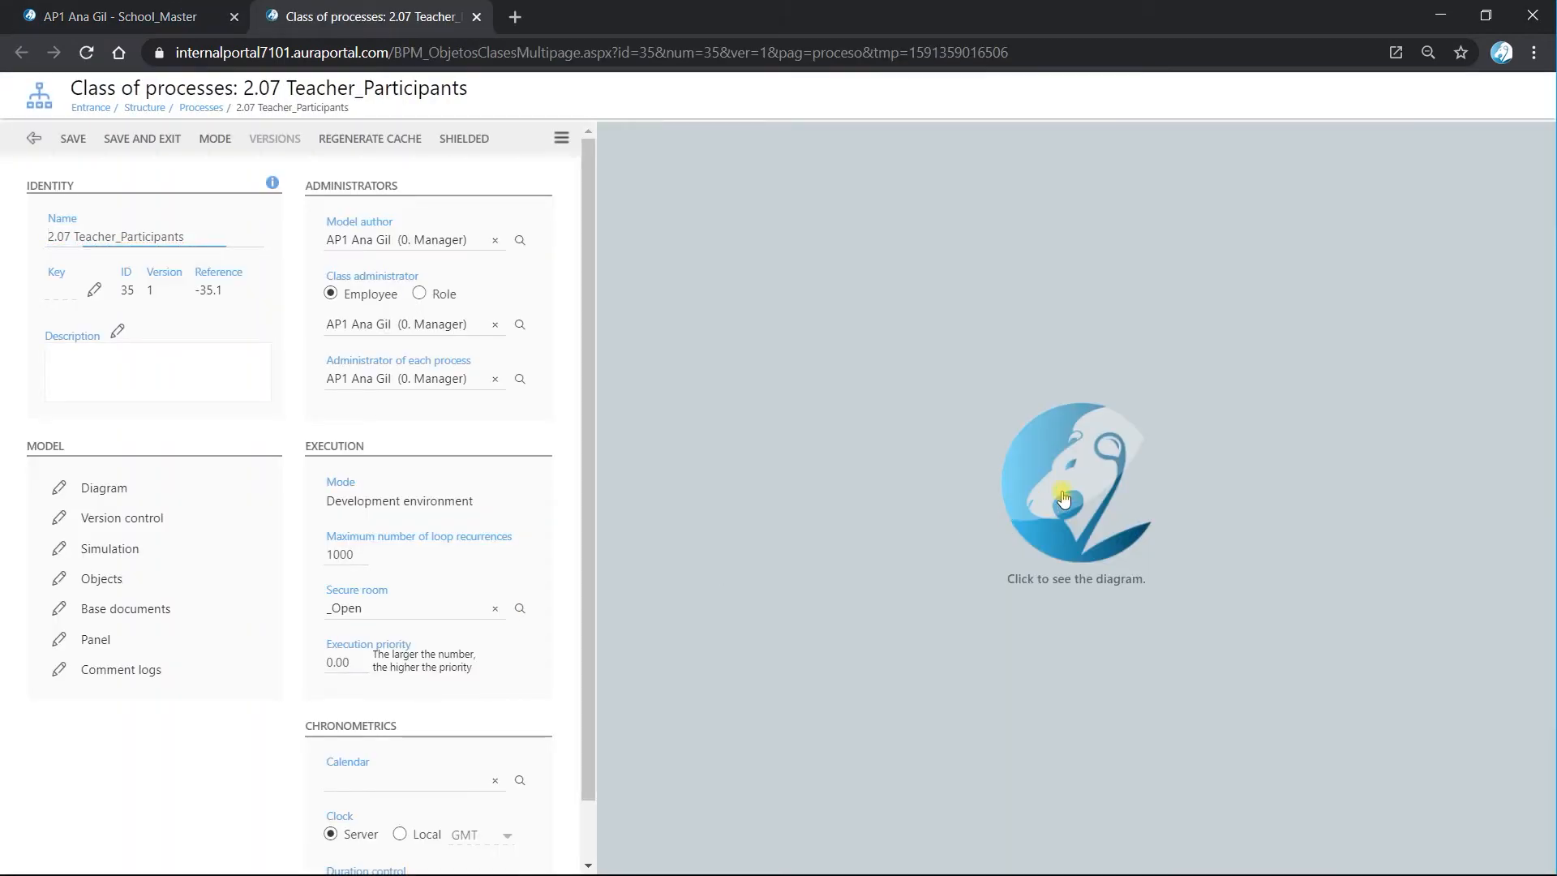
click(1064, 499)
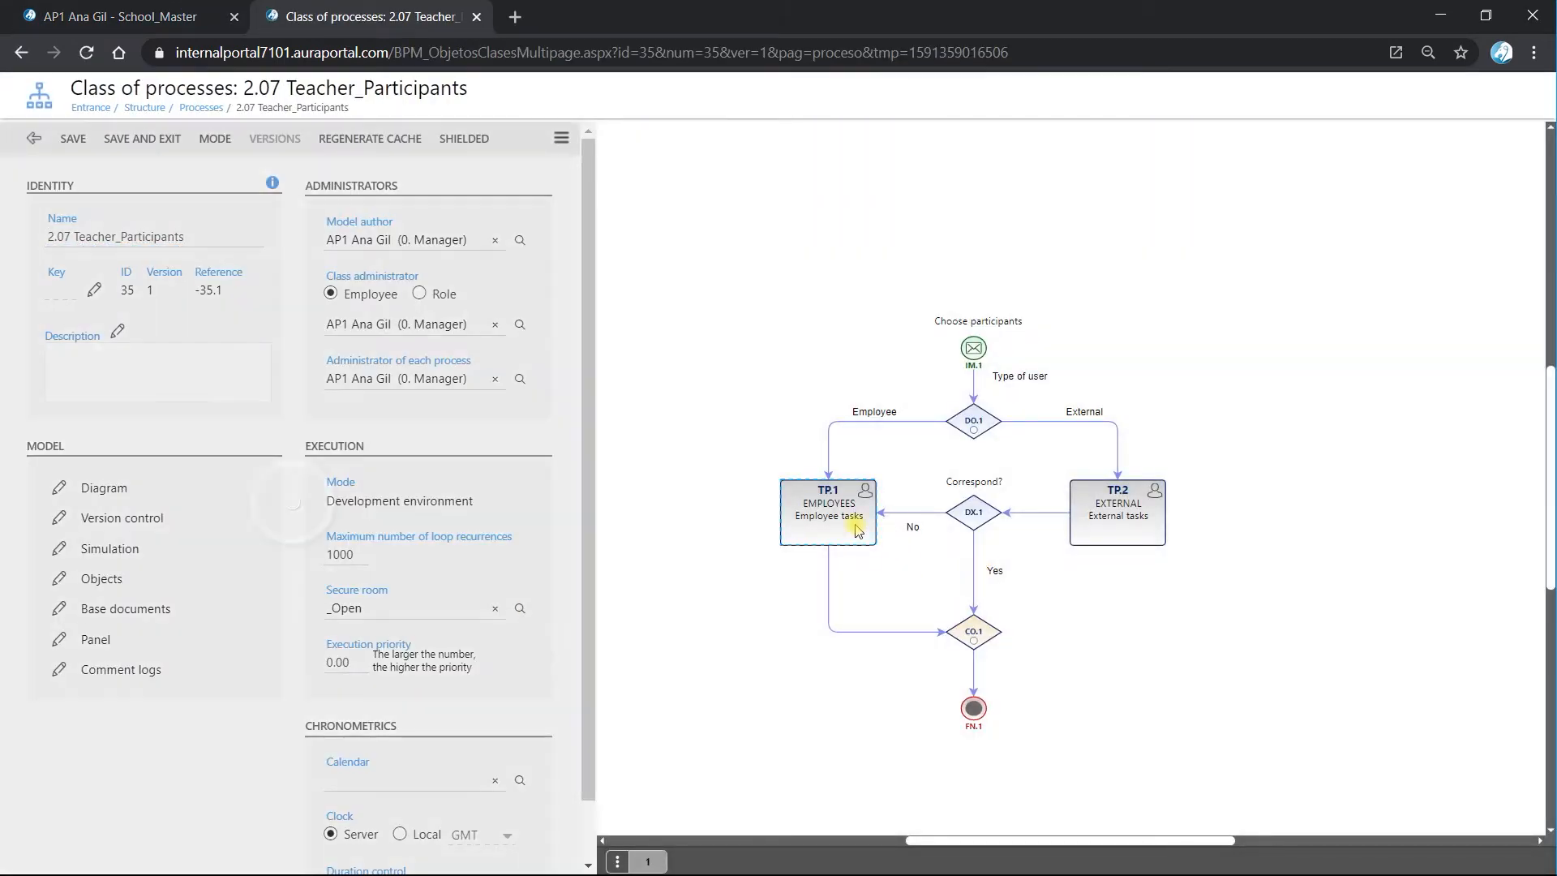
scroll(510, 545, down, 3)
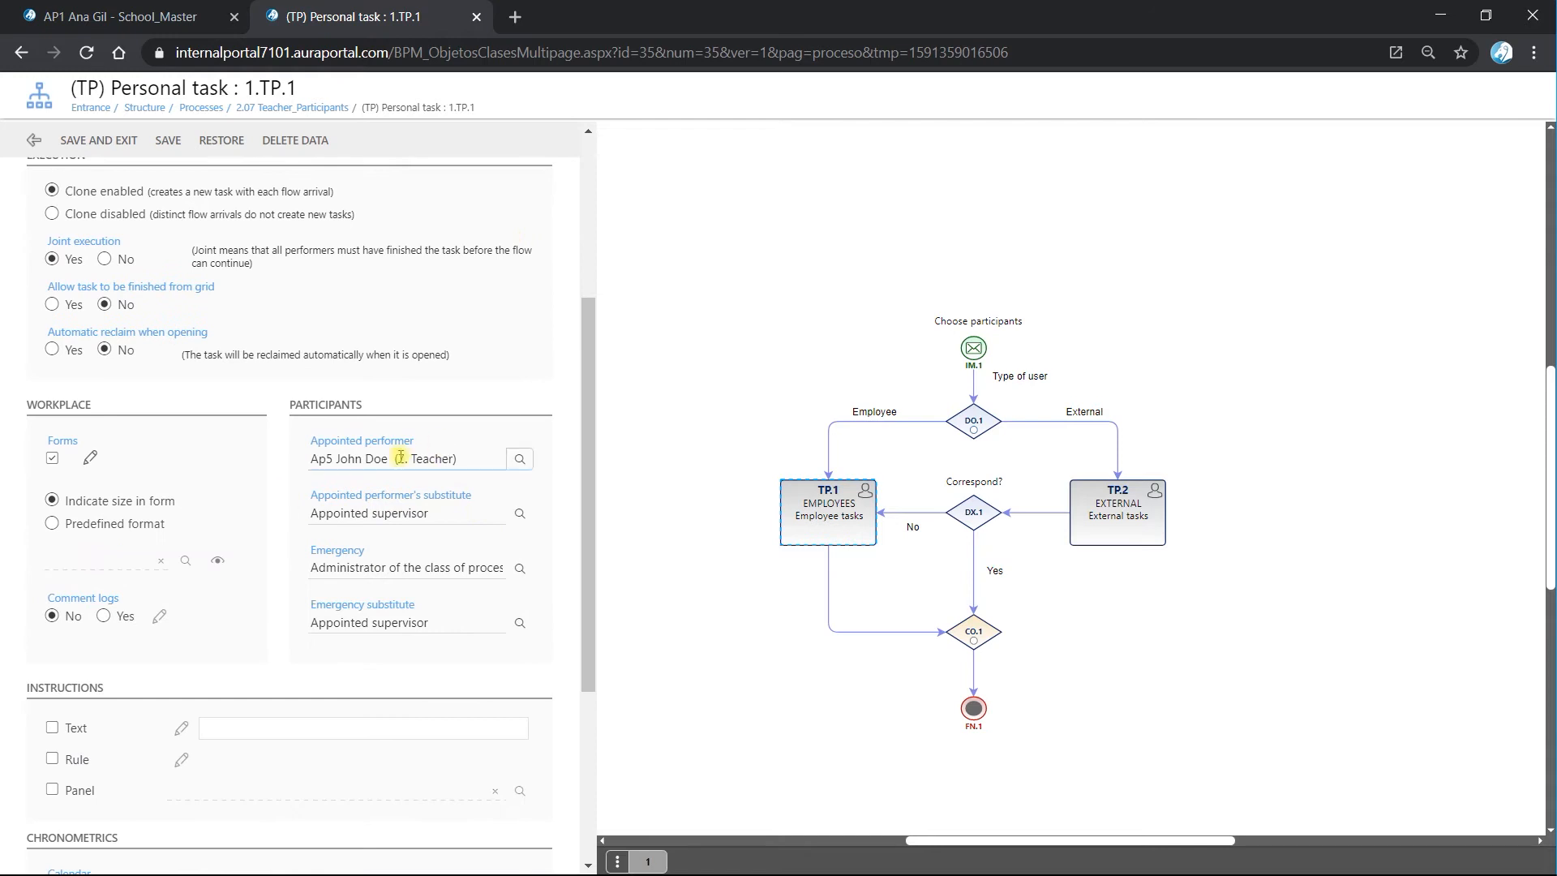
Check the selectable employee job titles and set TP.1's appointed performer to Panel with the general field Employee.
click(520, 459)
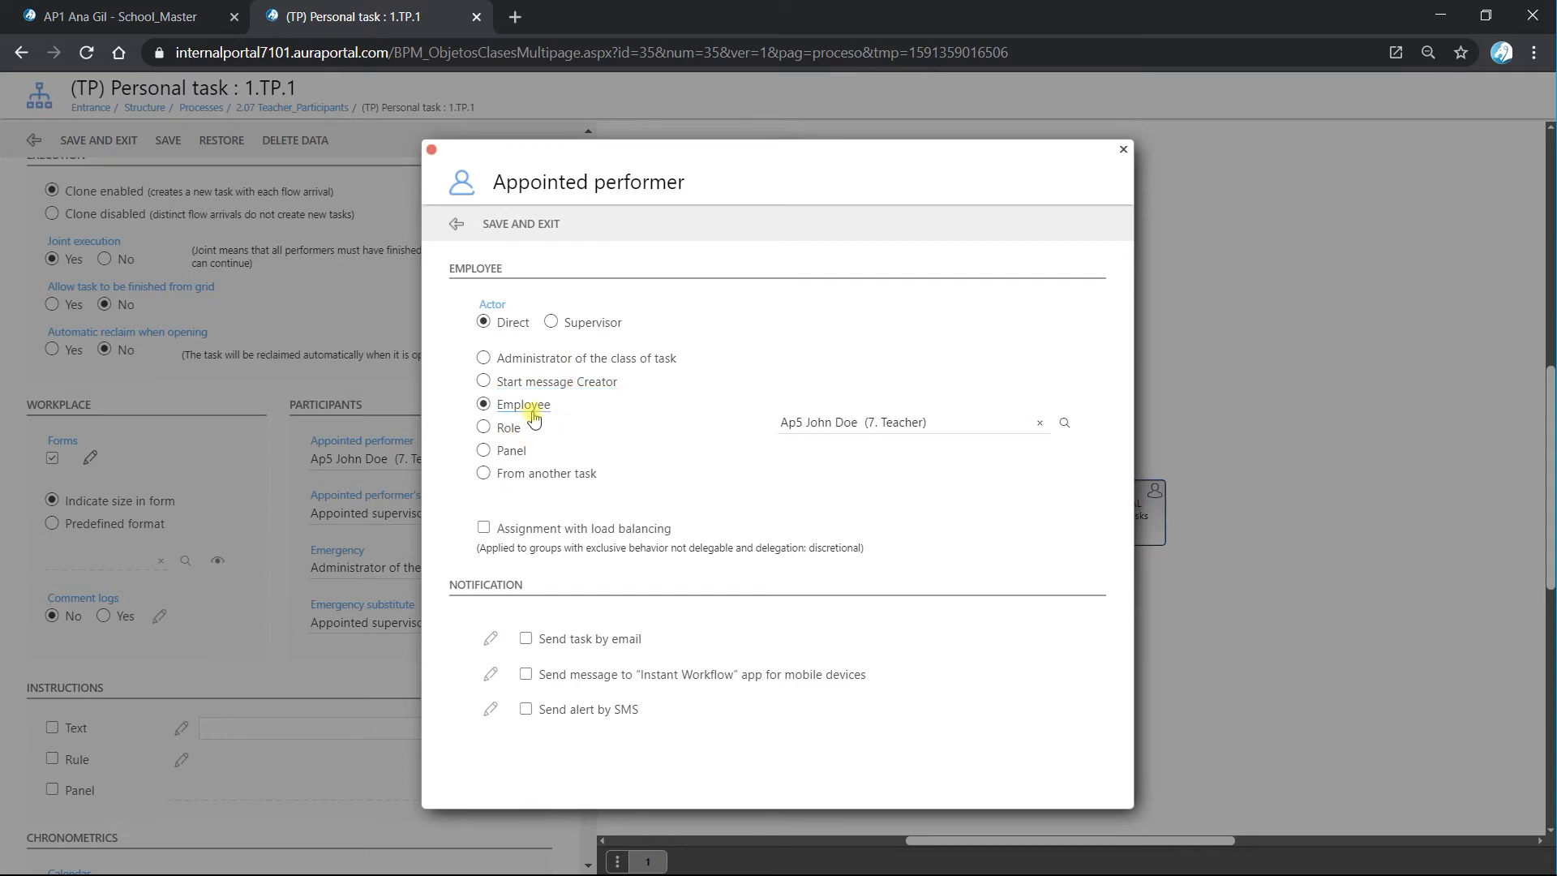
click(1065, 423)
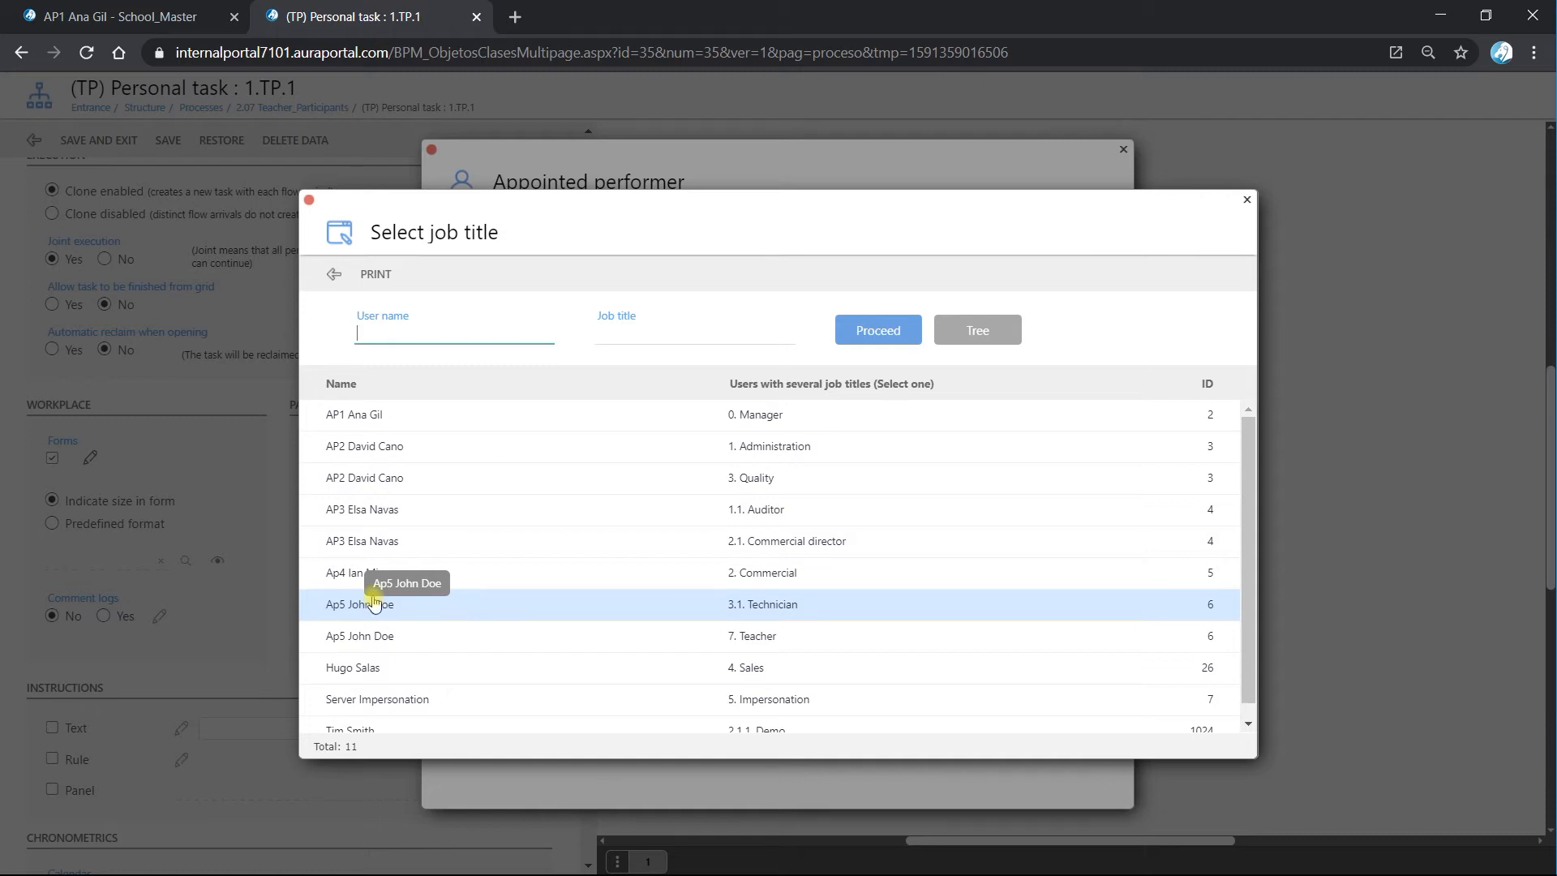
click(333, 274)
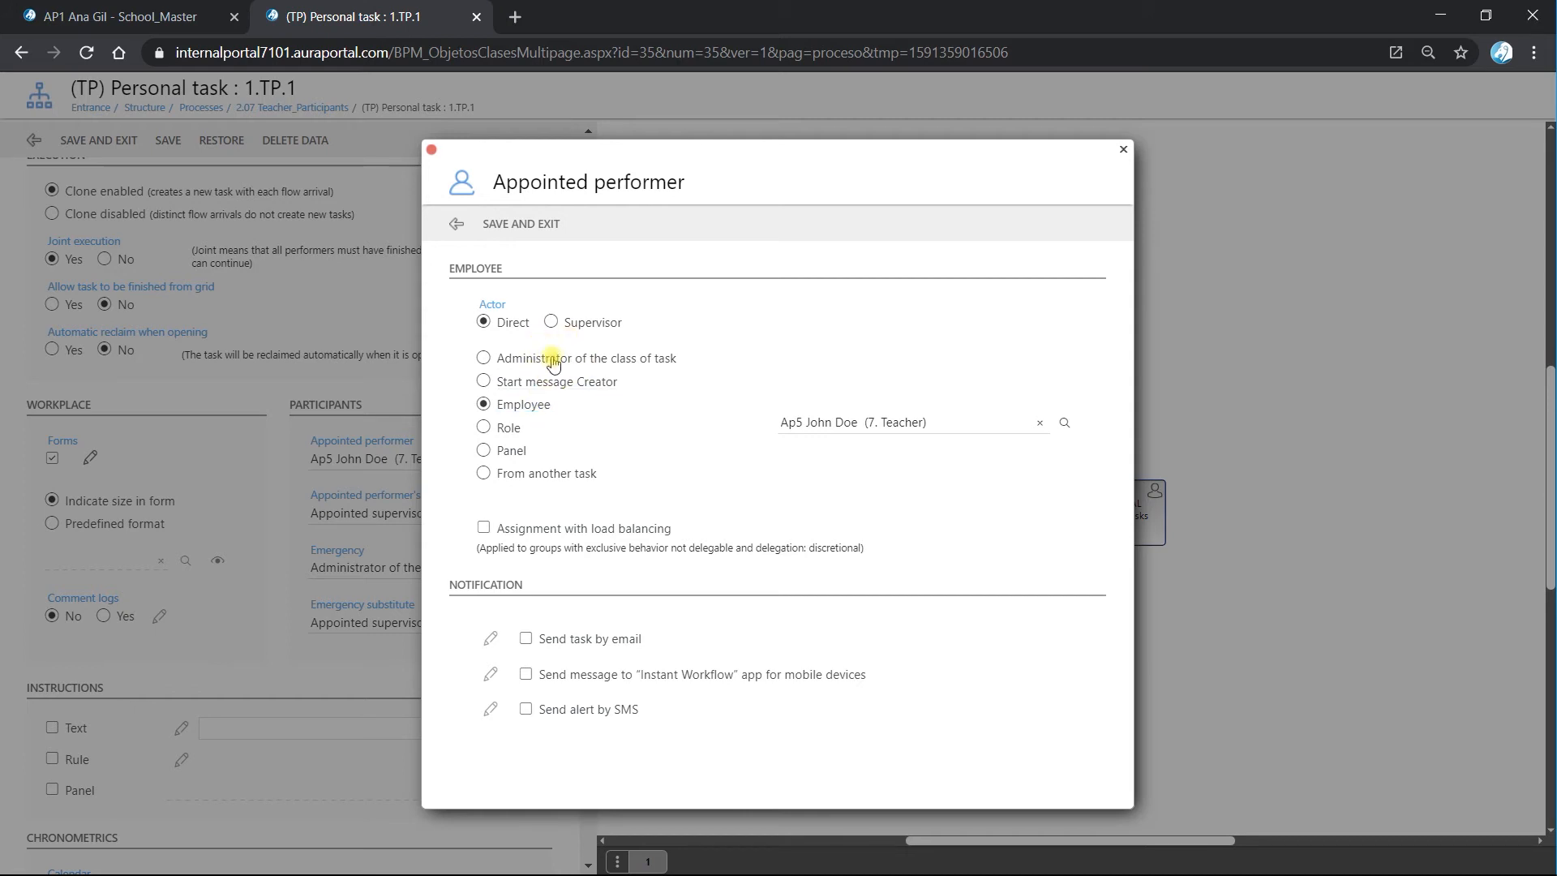
click(483, 452)
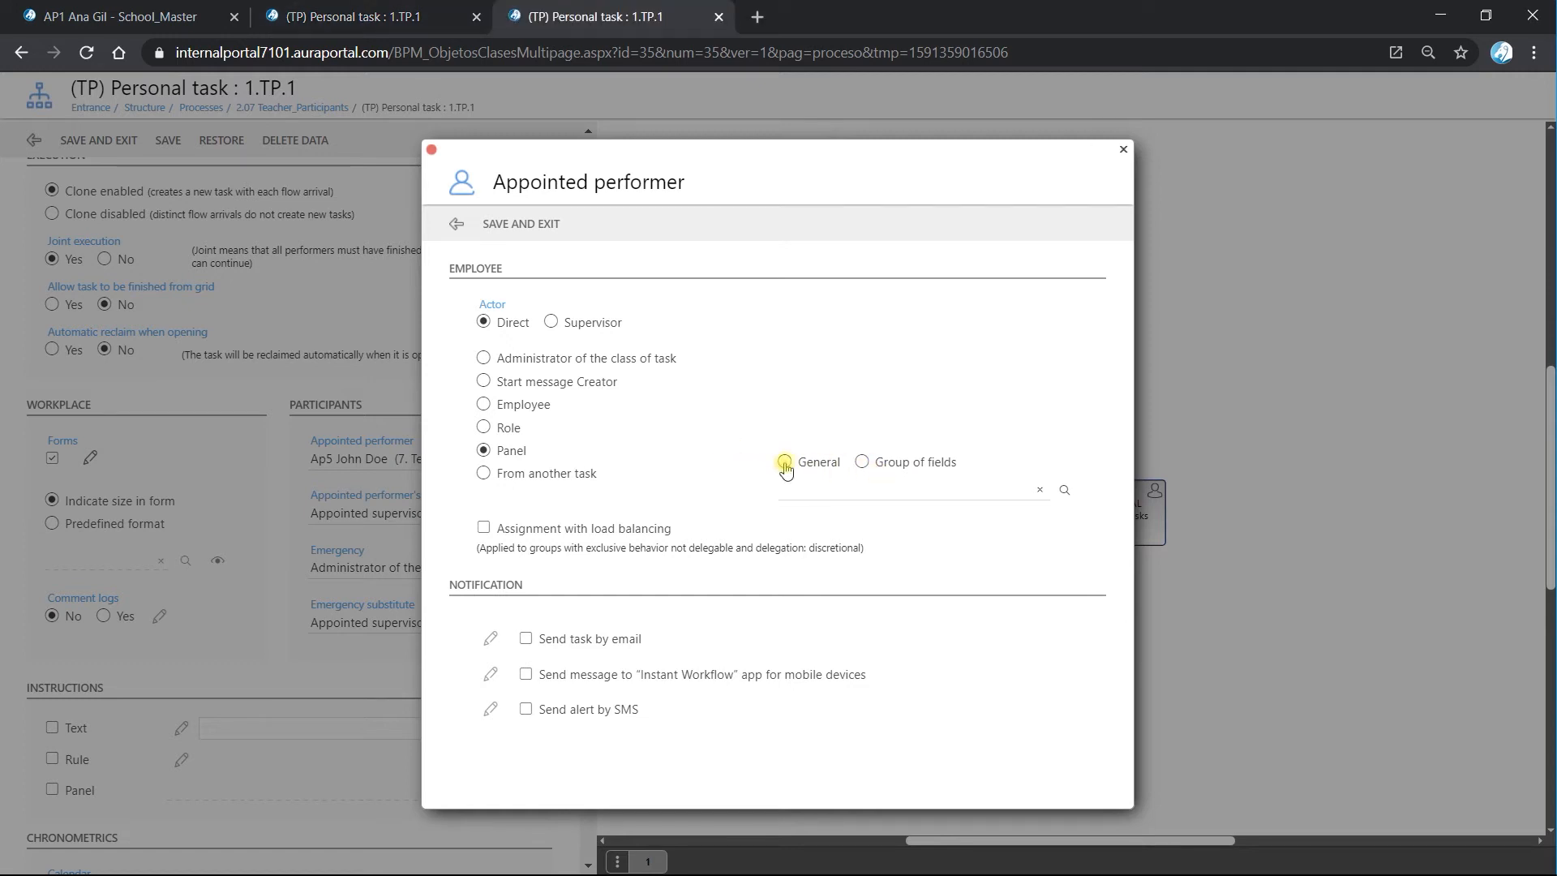
click(1063, 491)
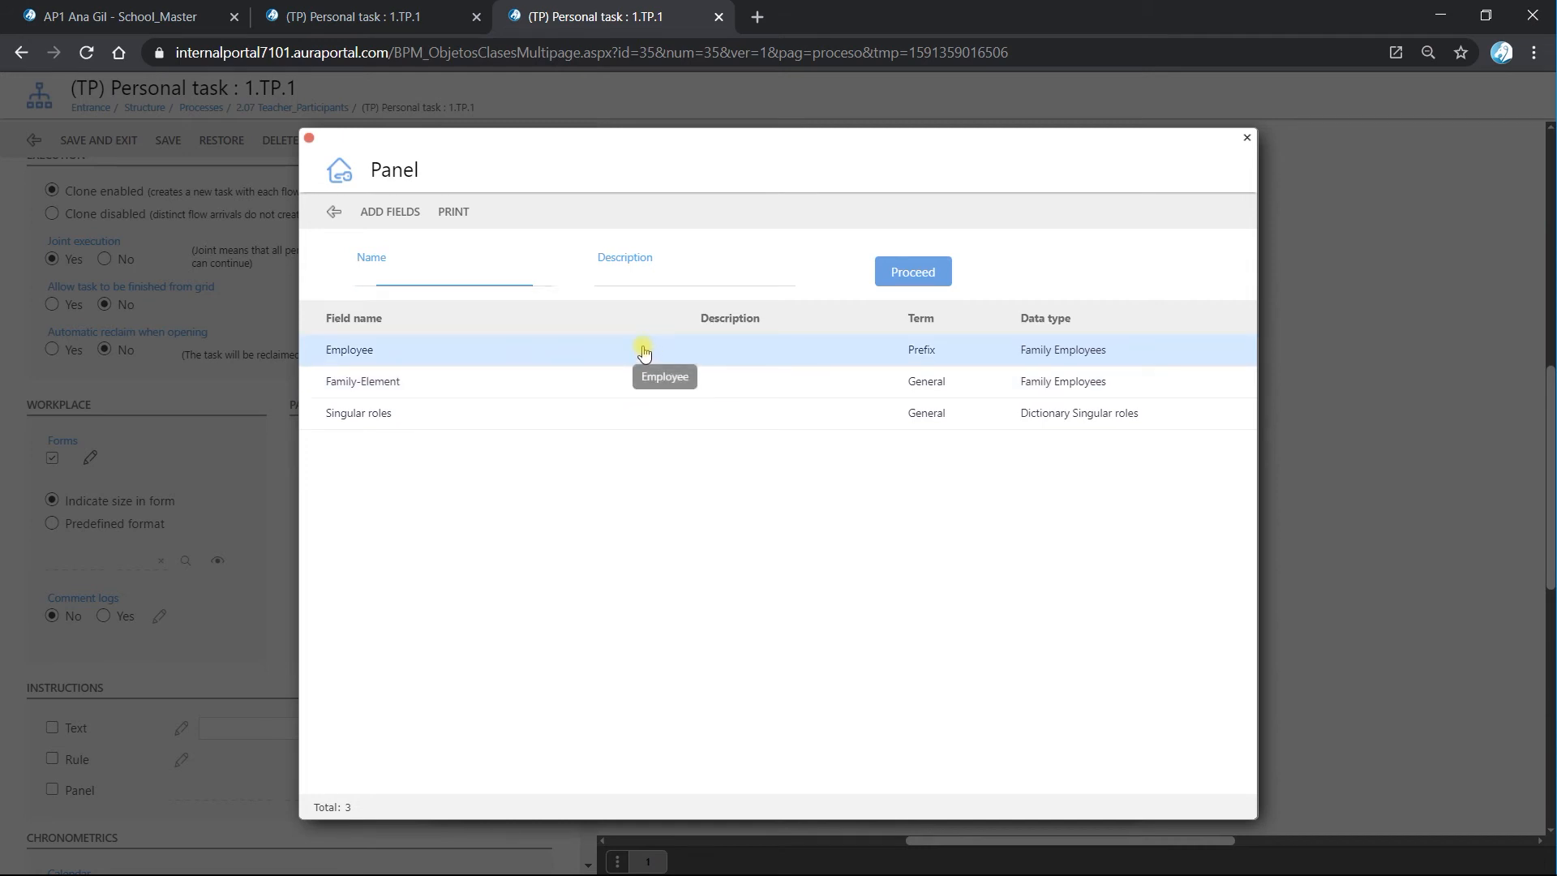
click(643, 352)
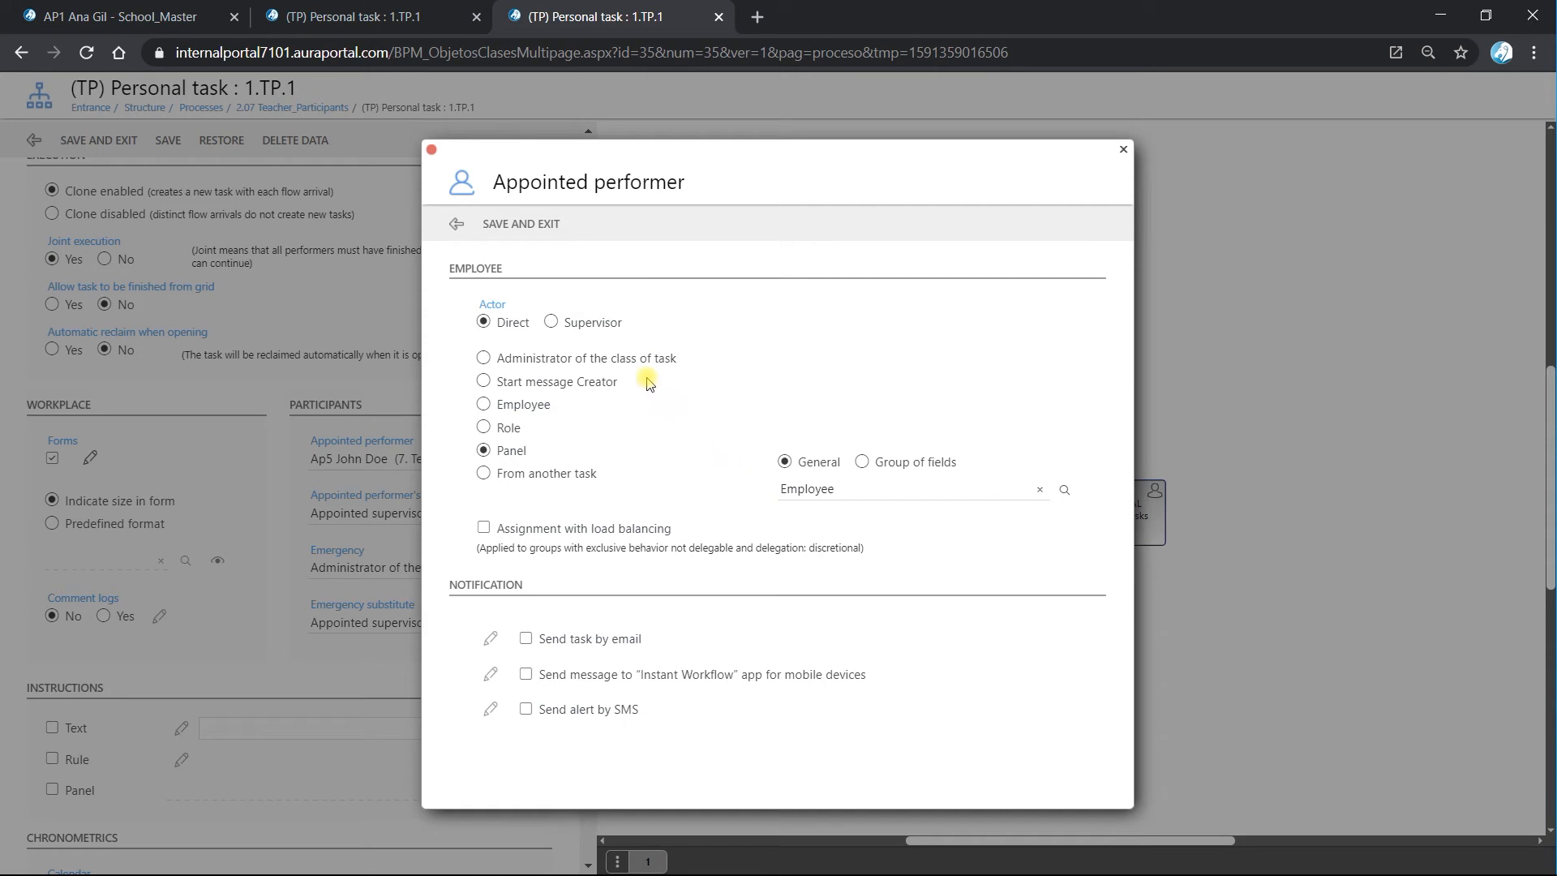
click(536, 226)
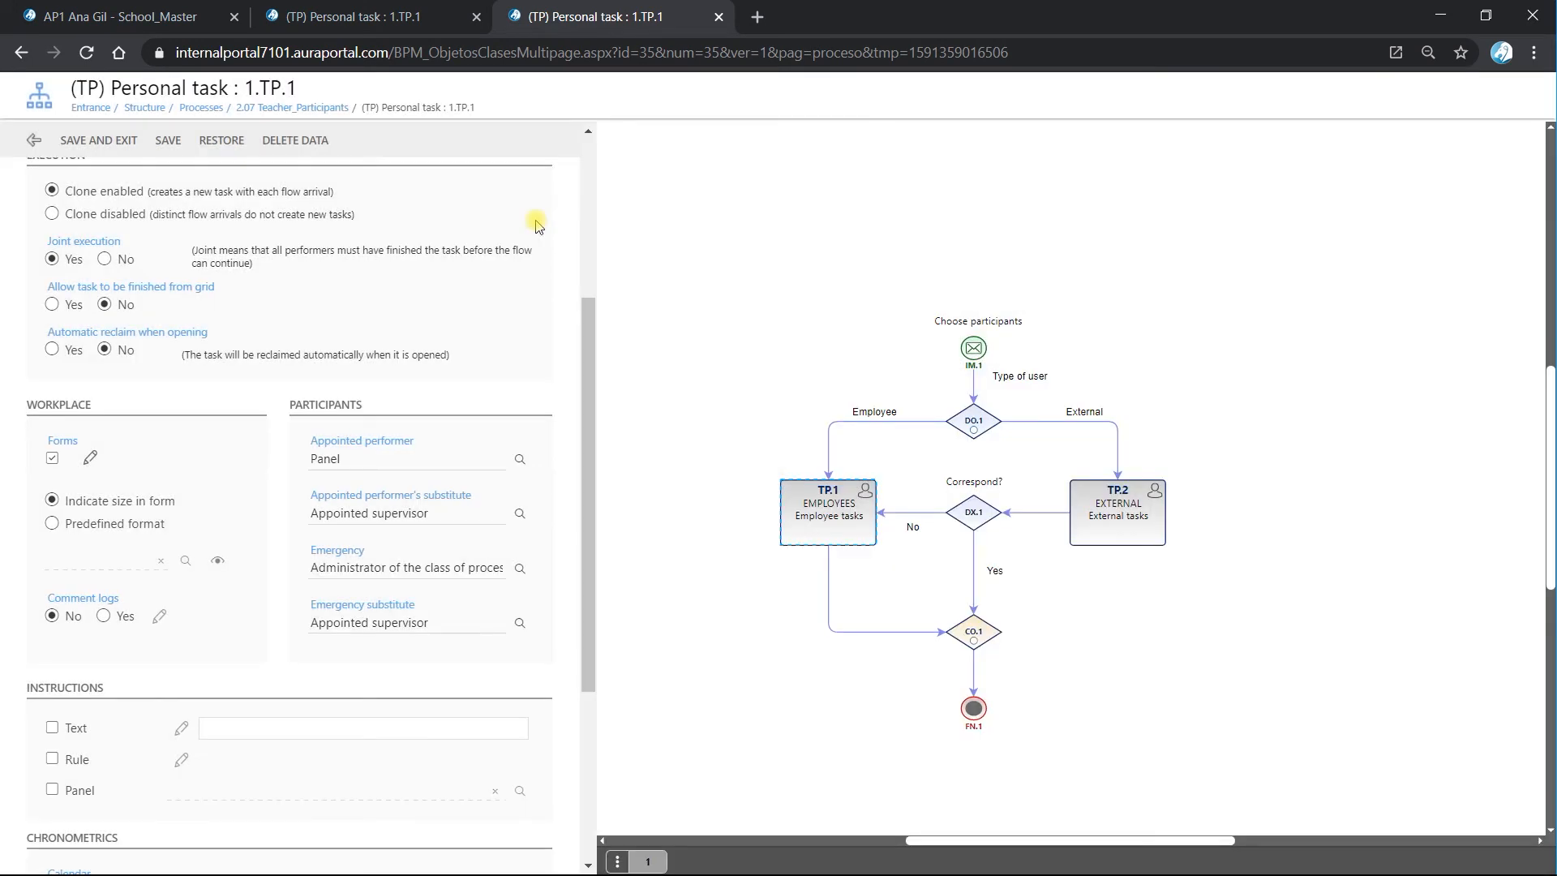
Save the TP.1 personal task and the 2.07 Teacher_Participants class, and close their remaining pages.
click(126, 144)
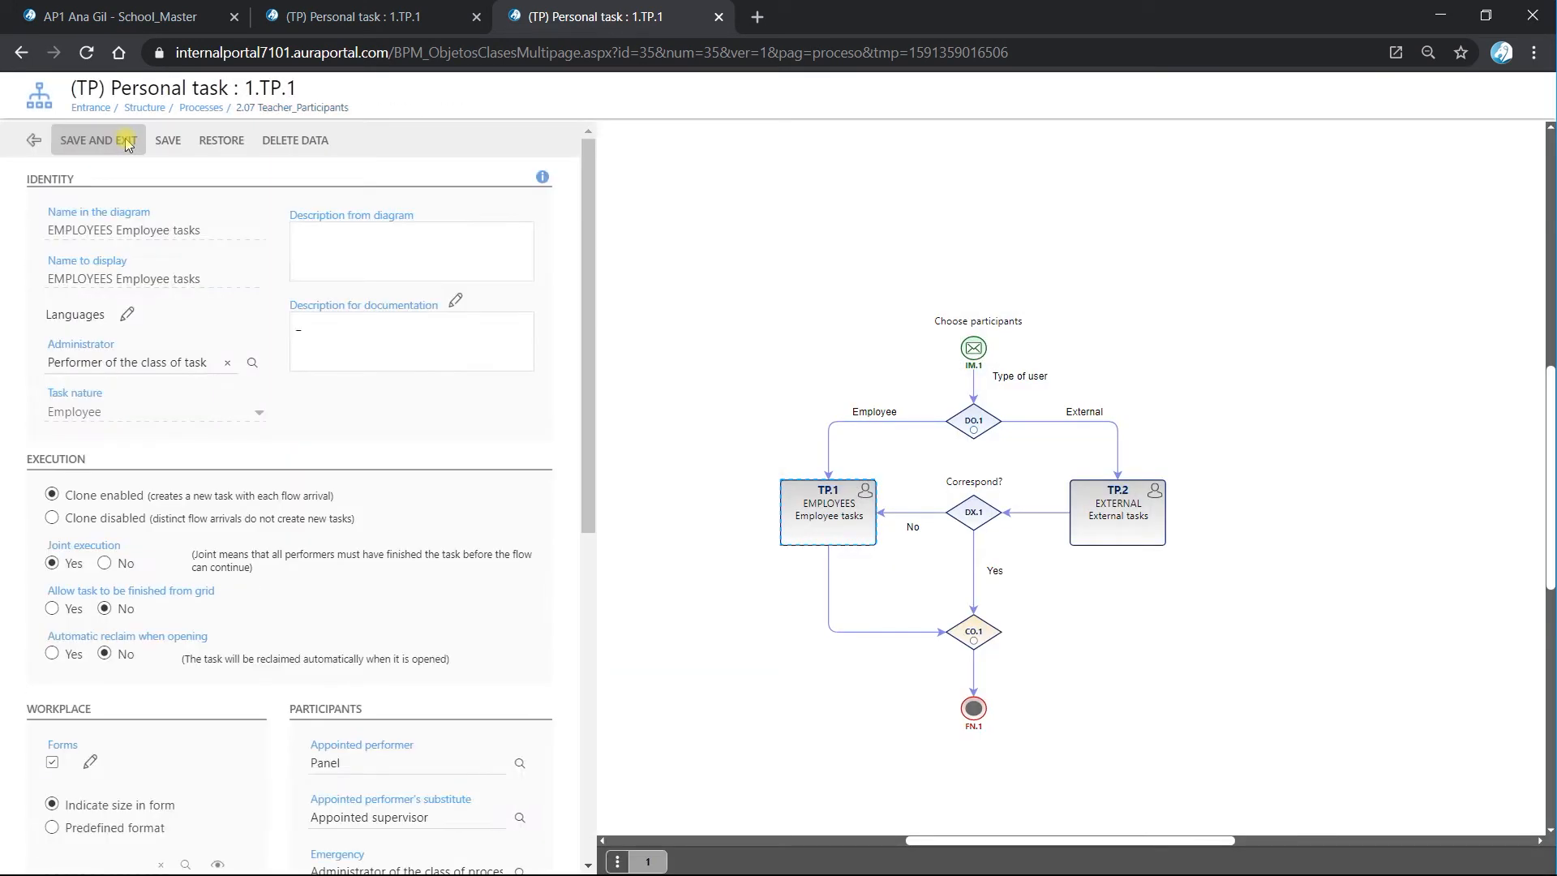
click(44, 141)
click(148, 142)
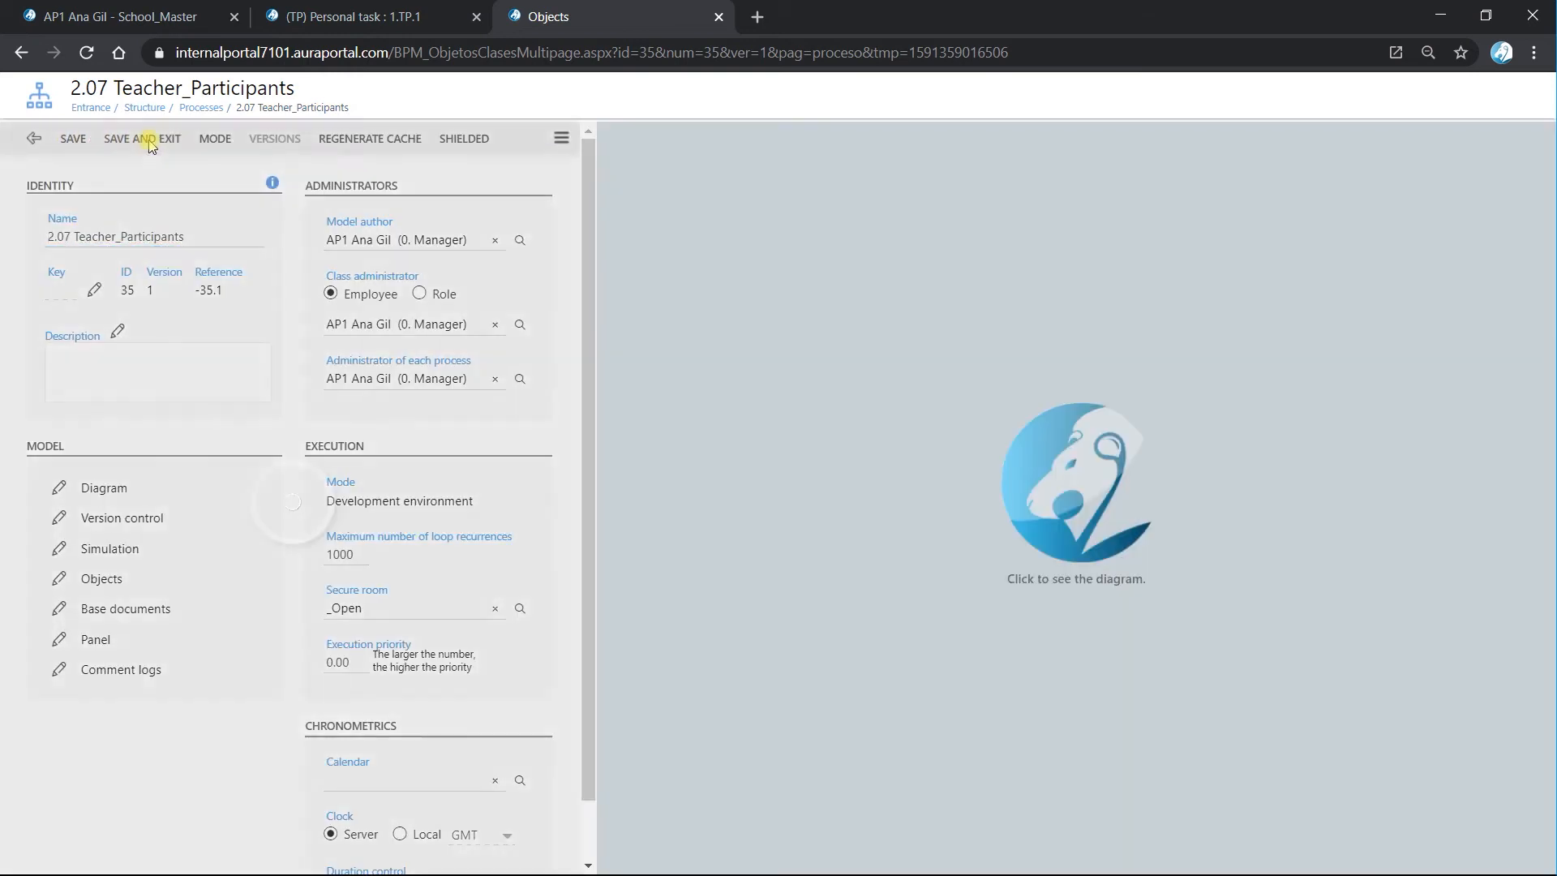
click(347, 258)
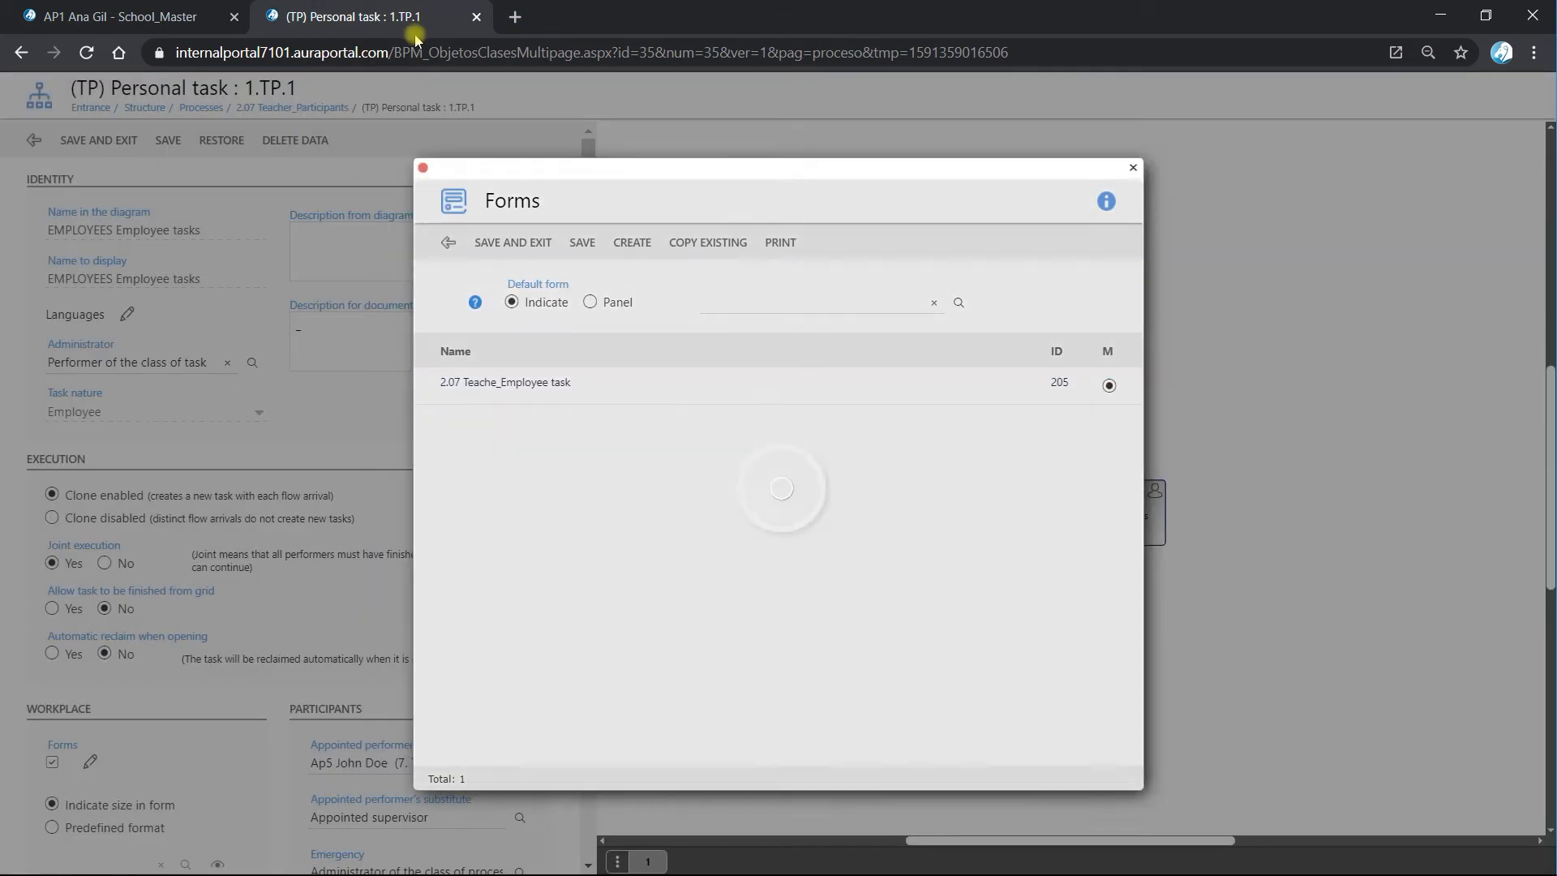
click(476, 16)
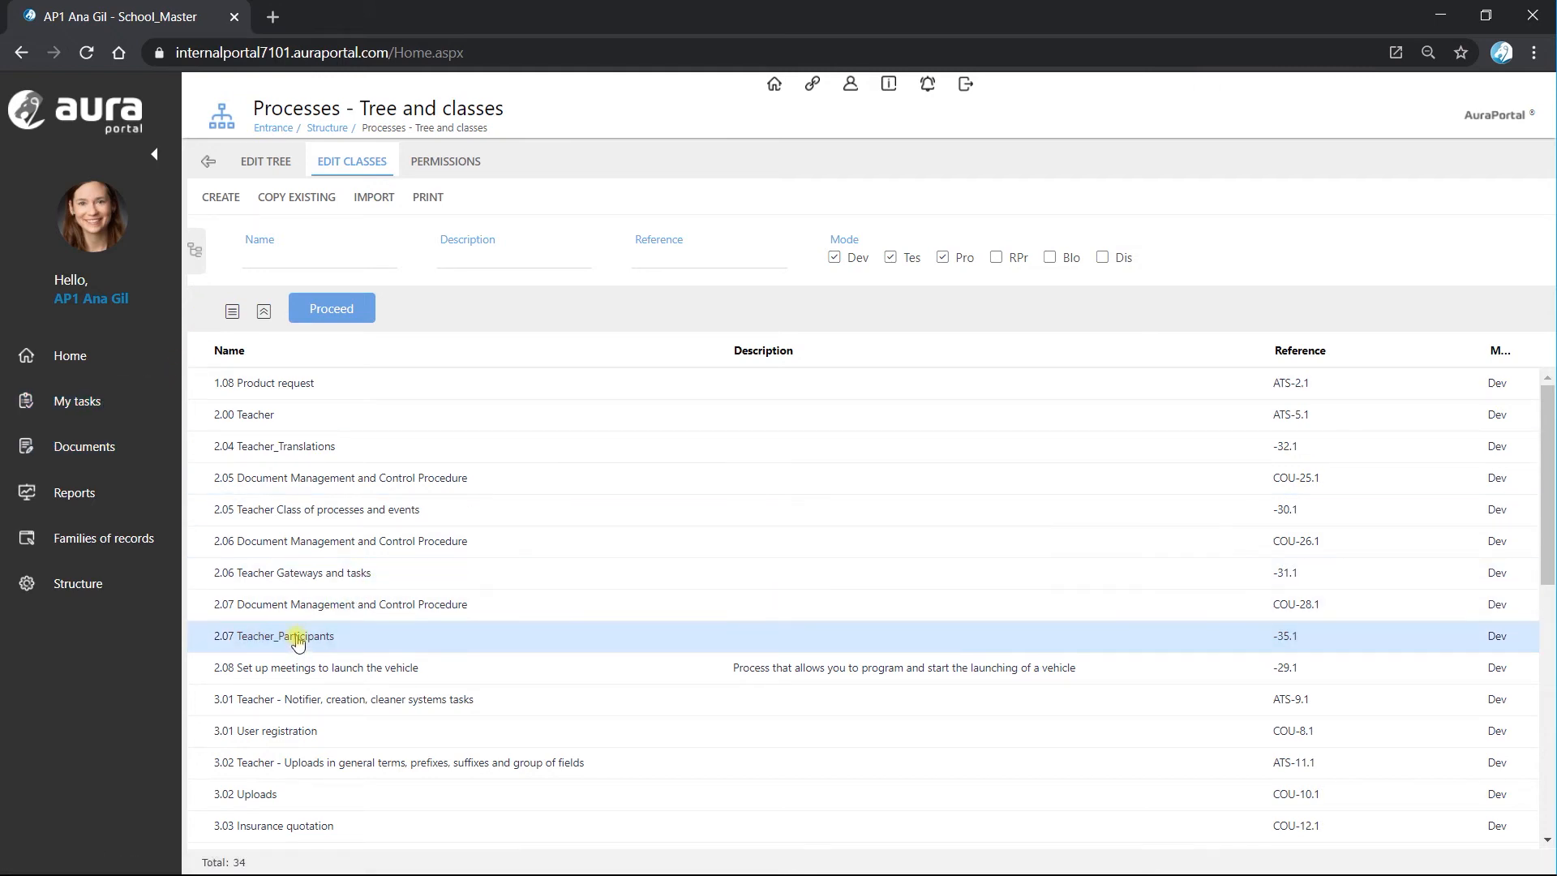
Open the Choose participants start form of 2.07 Teacher_Participants from the processes that can be started in My tasks.
click(69, 414)
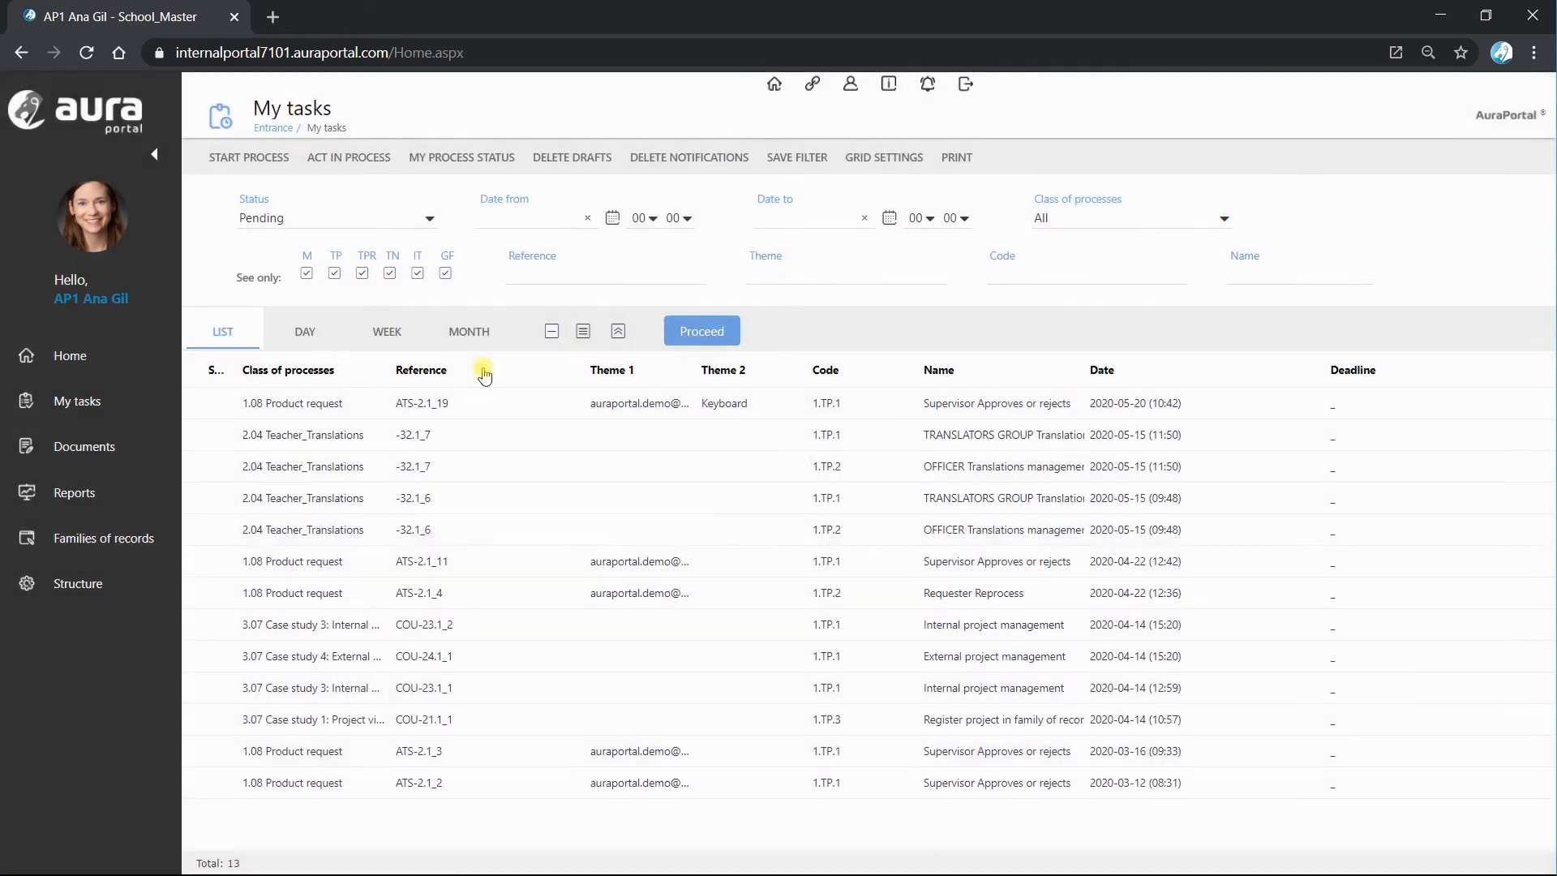
click(261, 158)
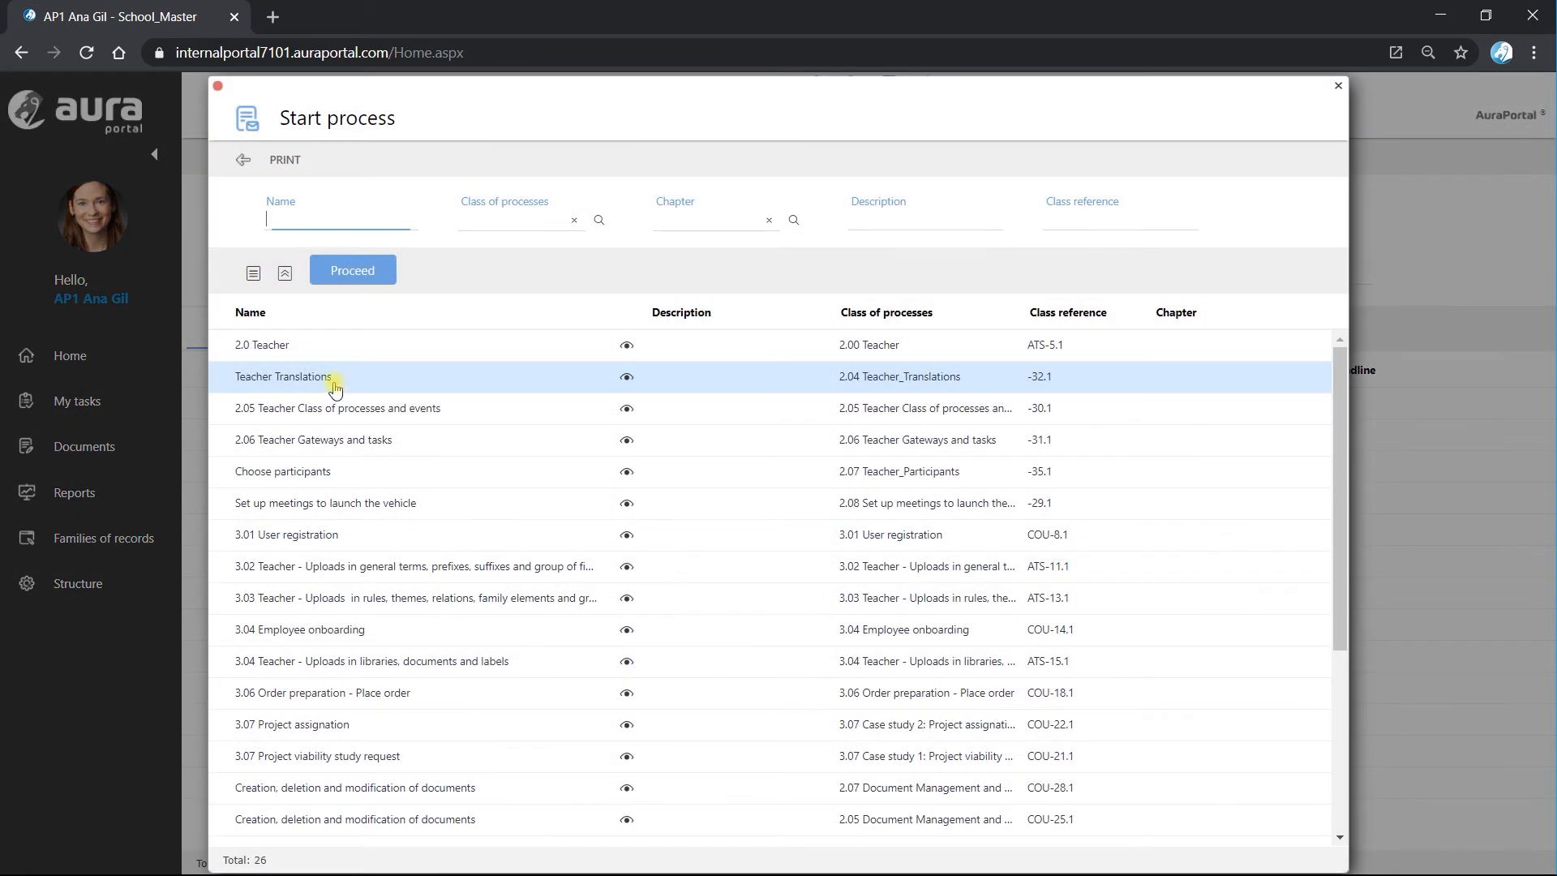
click(322, 472)
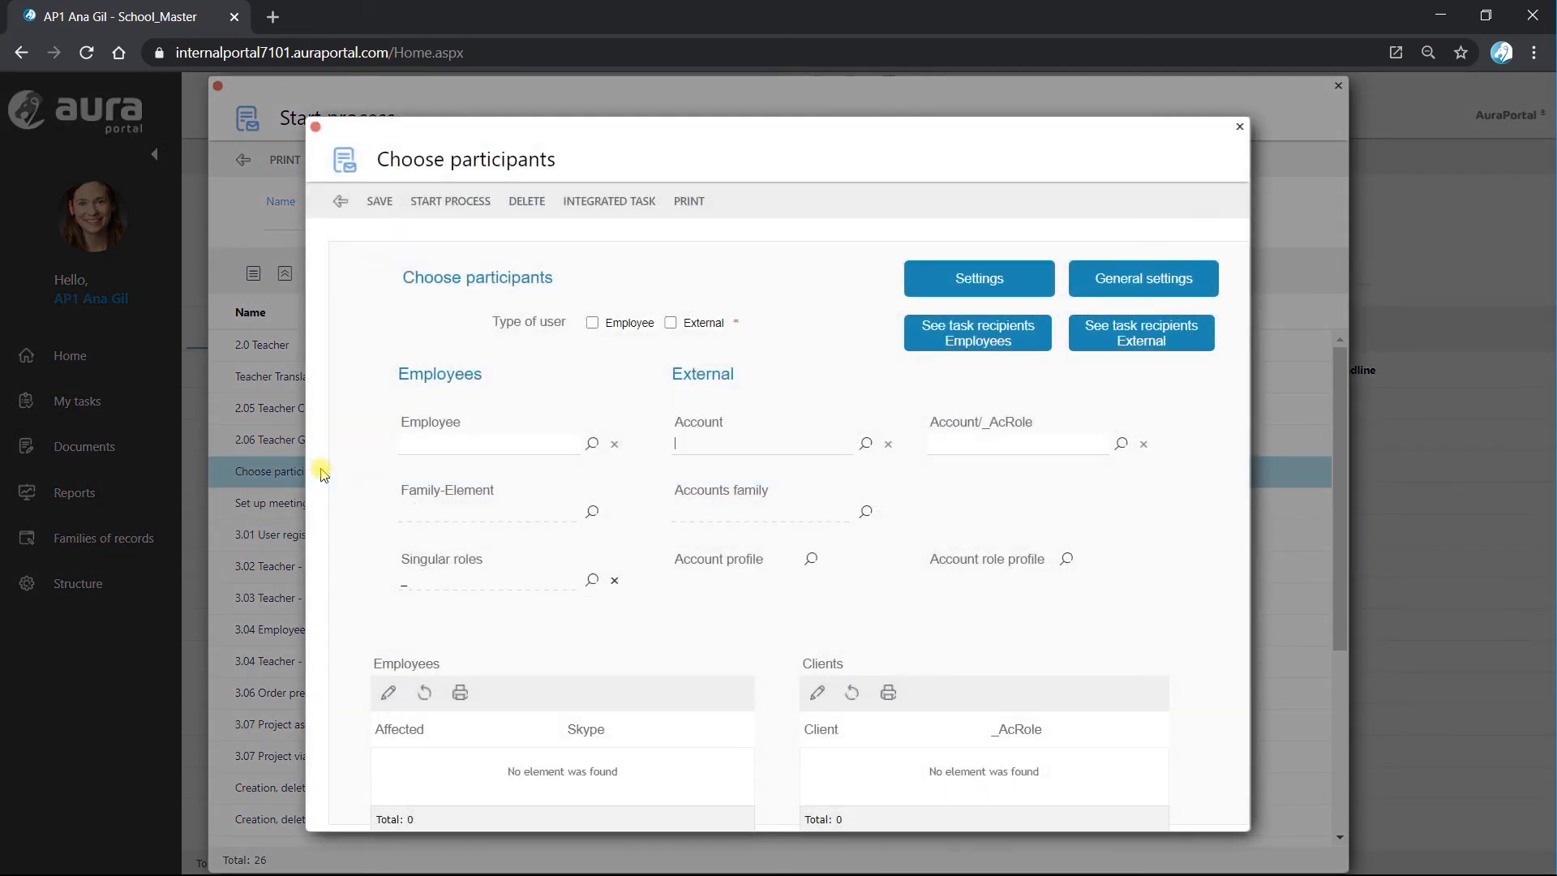
Examine the Employee field's listing and value configuration in message form 1.IM.1, and save and leave the form editor.
click(985, 284)
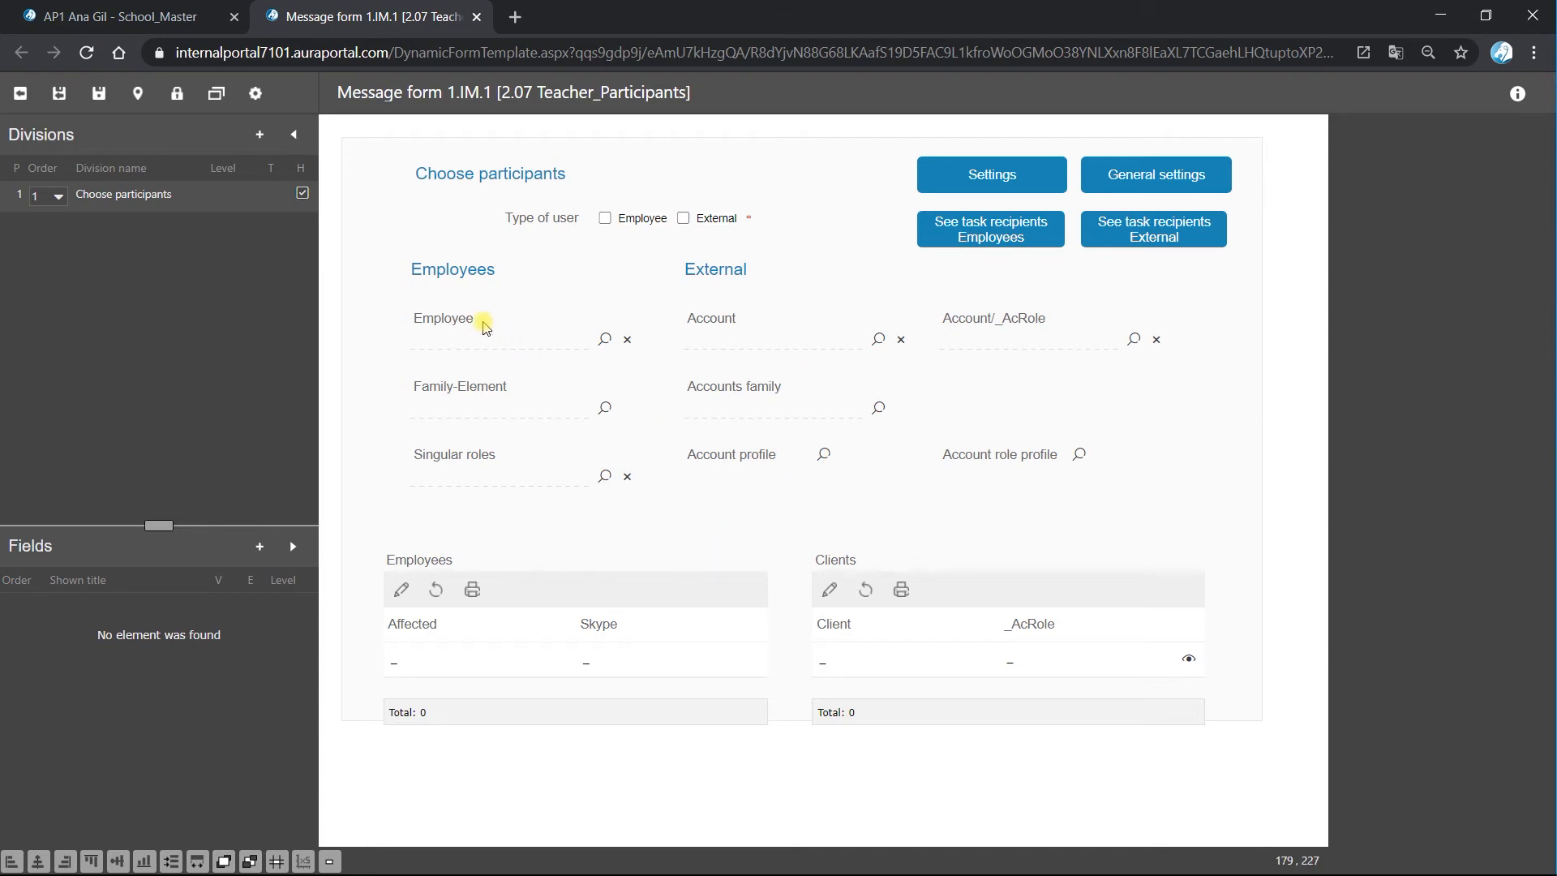
click(480, 323)
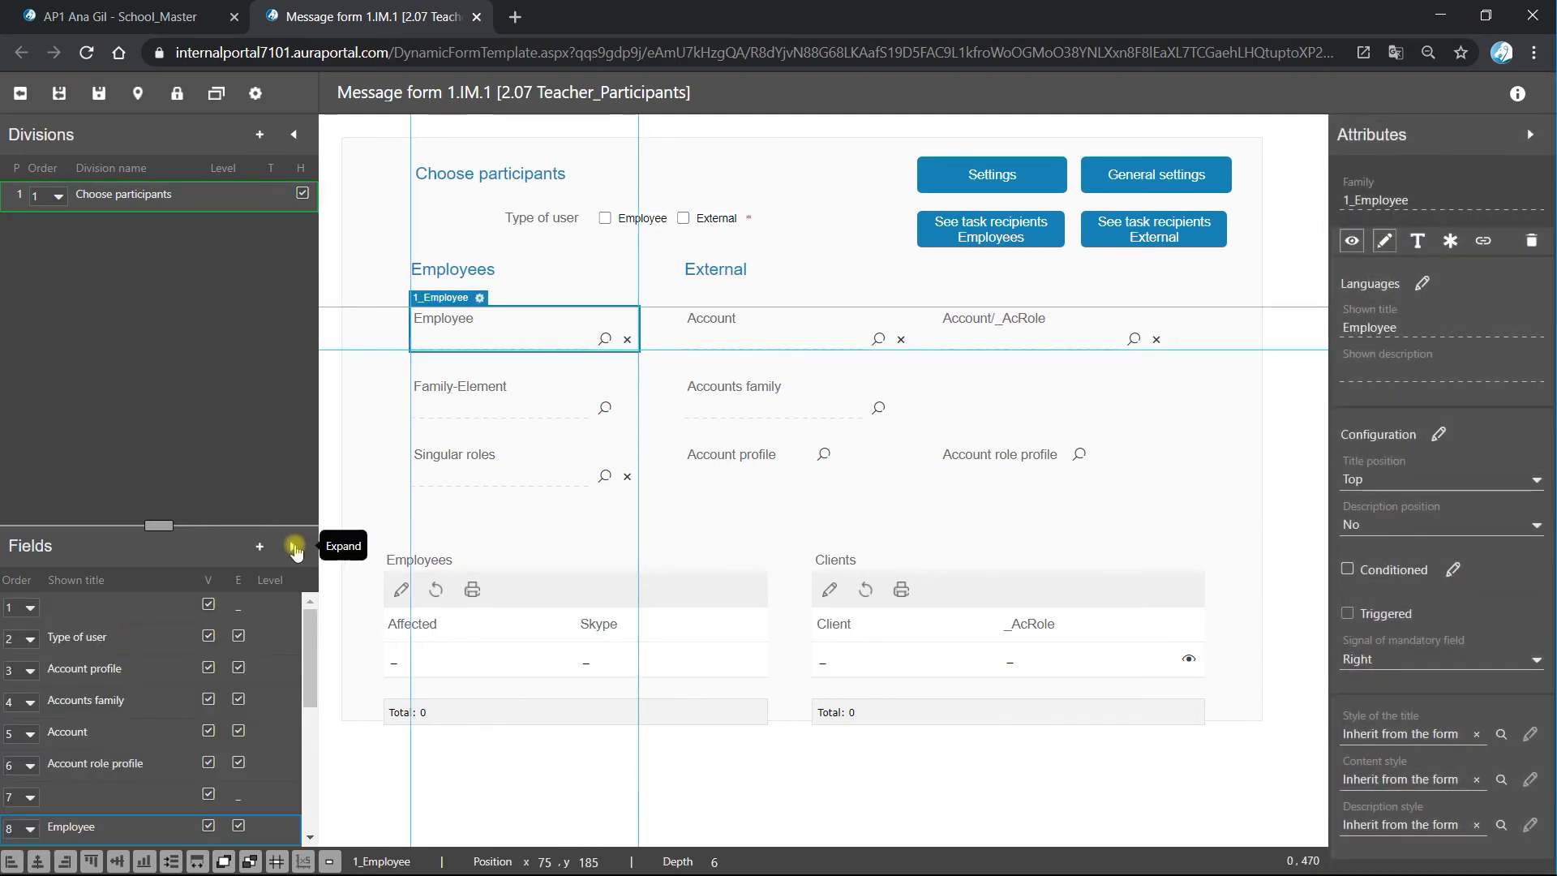
click(303, 545)
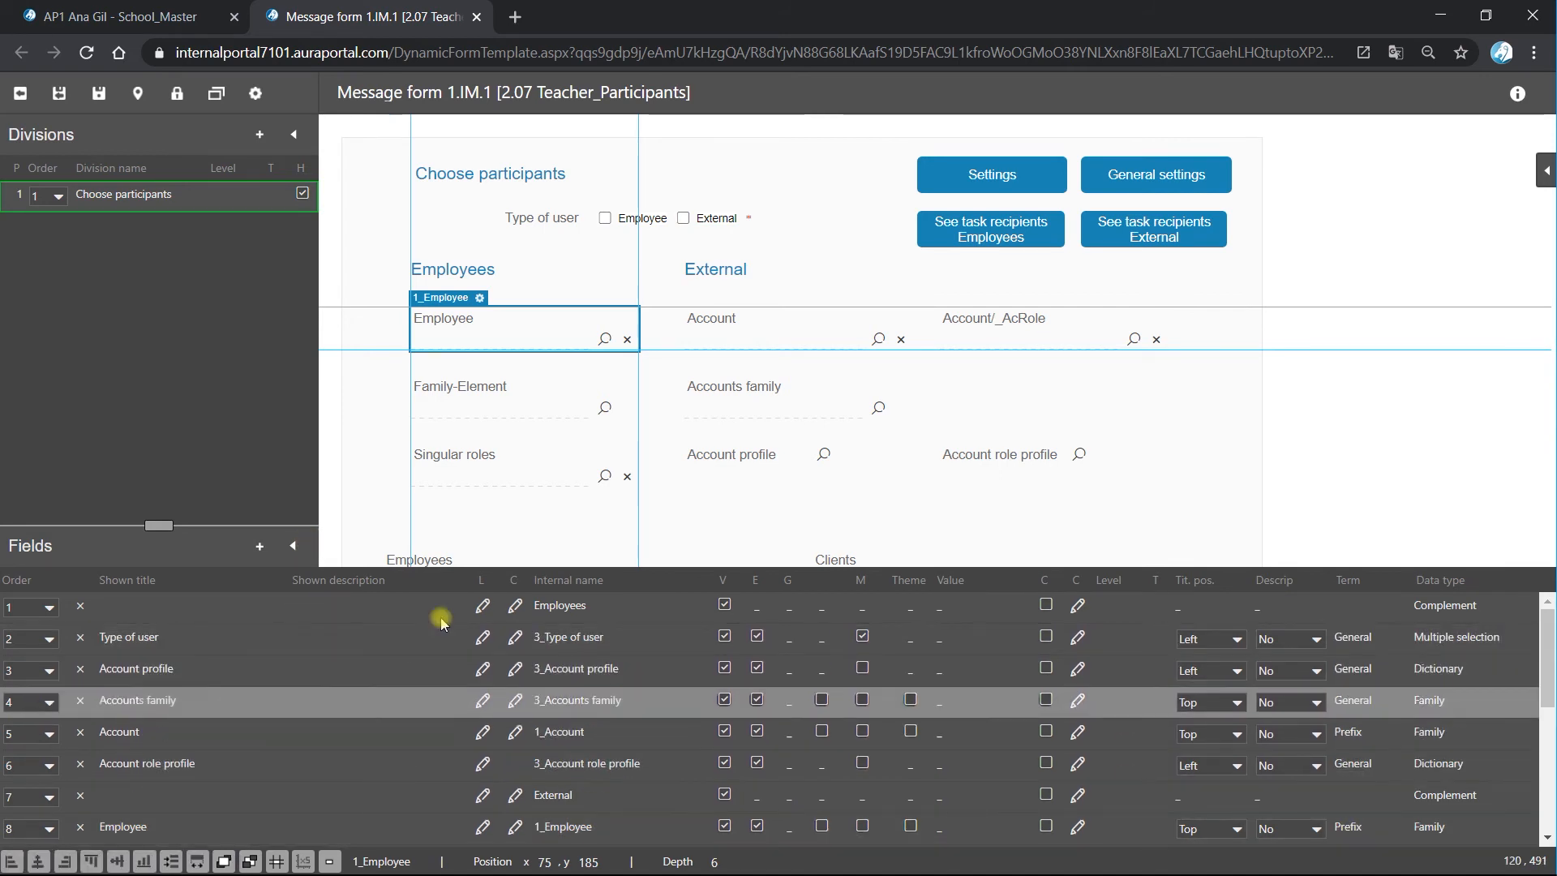
click(293, 545)
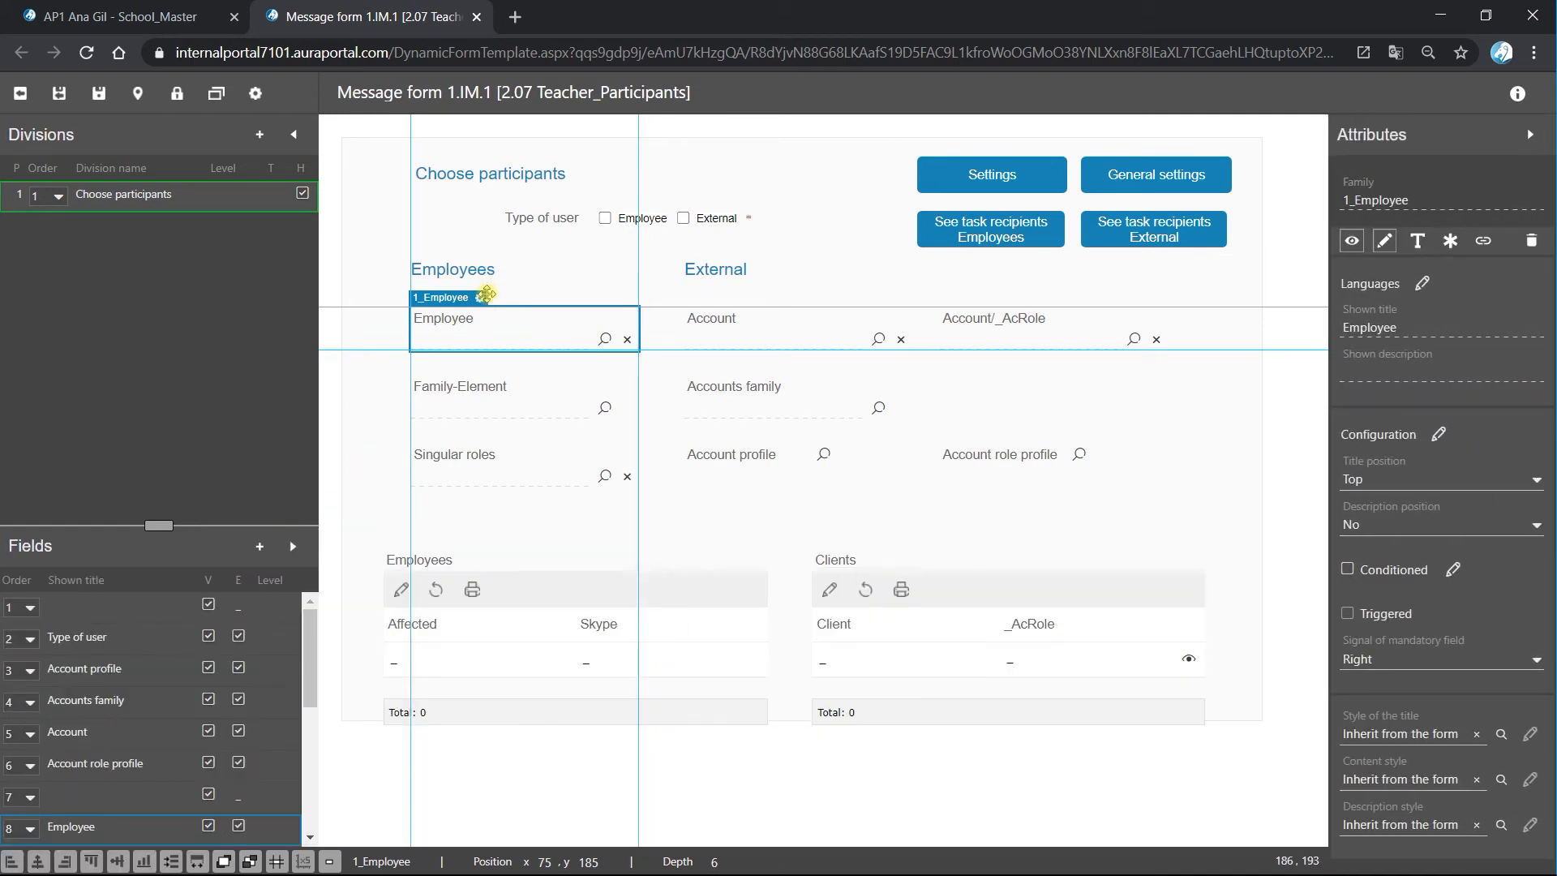
click(481, 300)
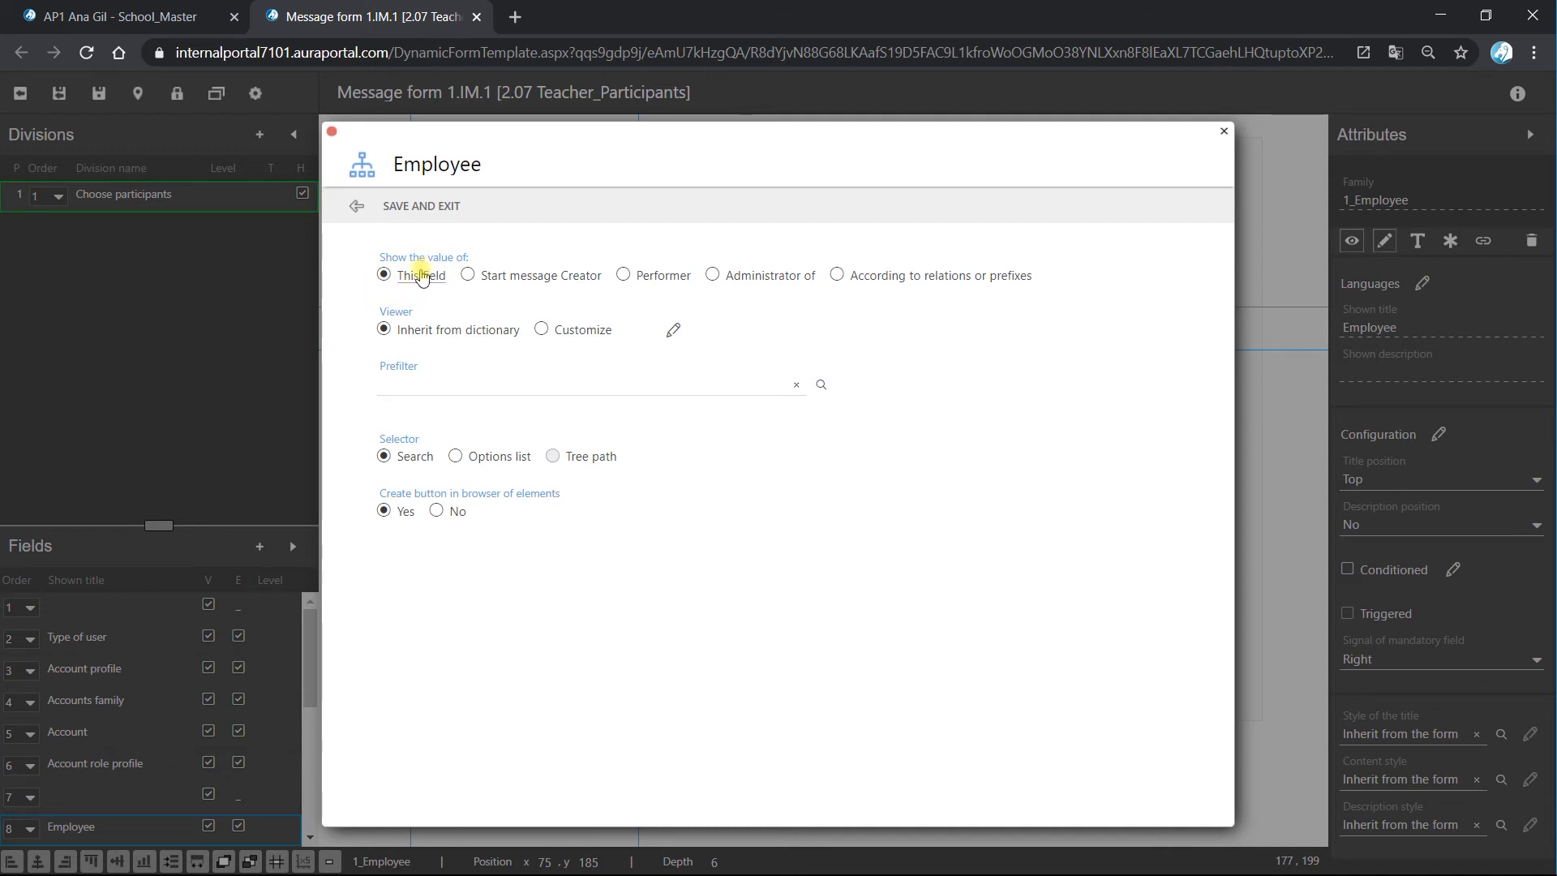
click(422, 207)
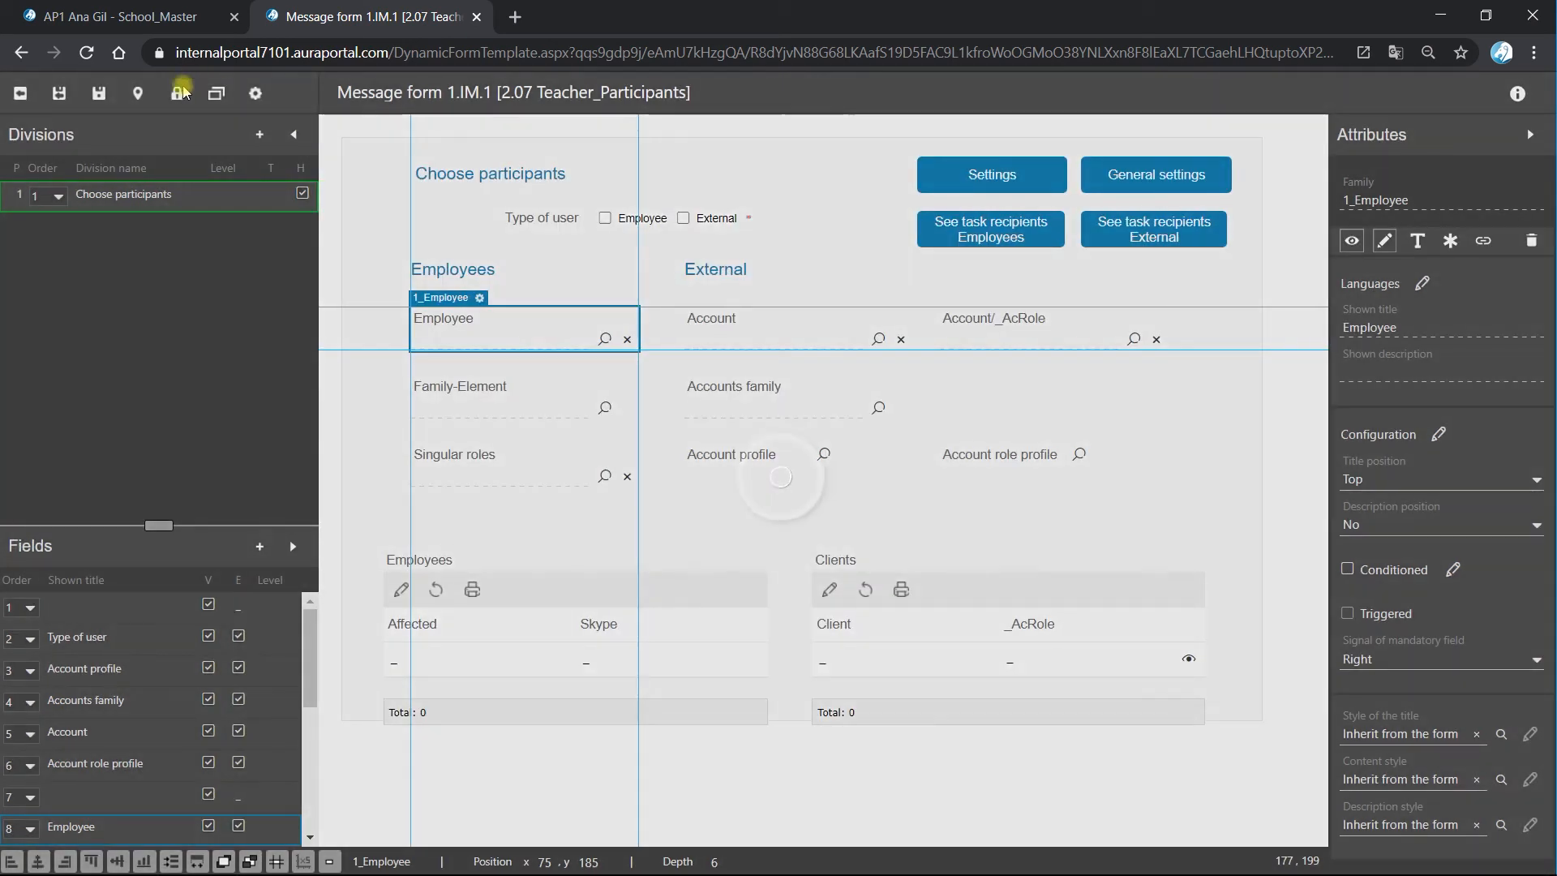
click(60, 95)
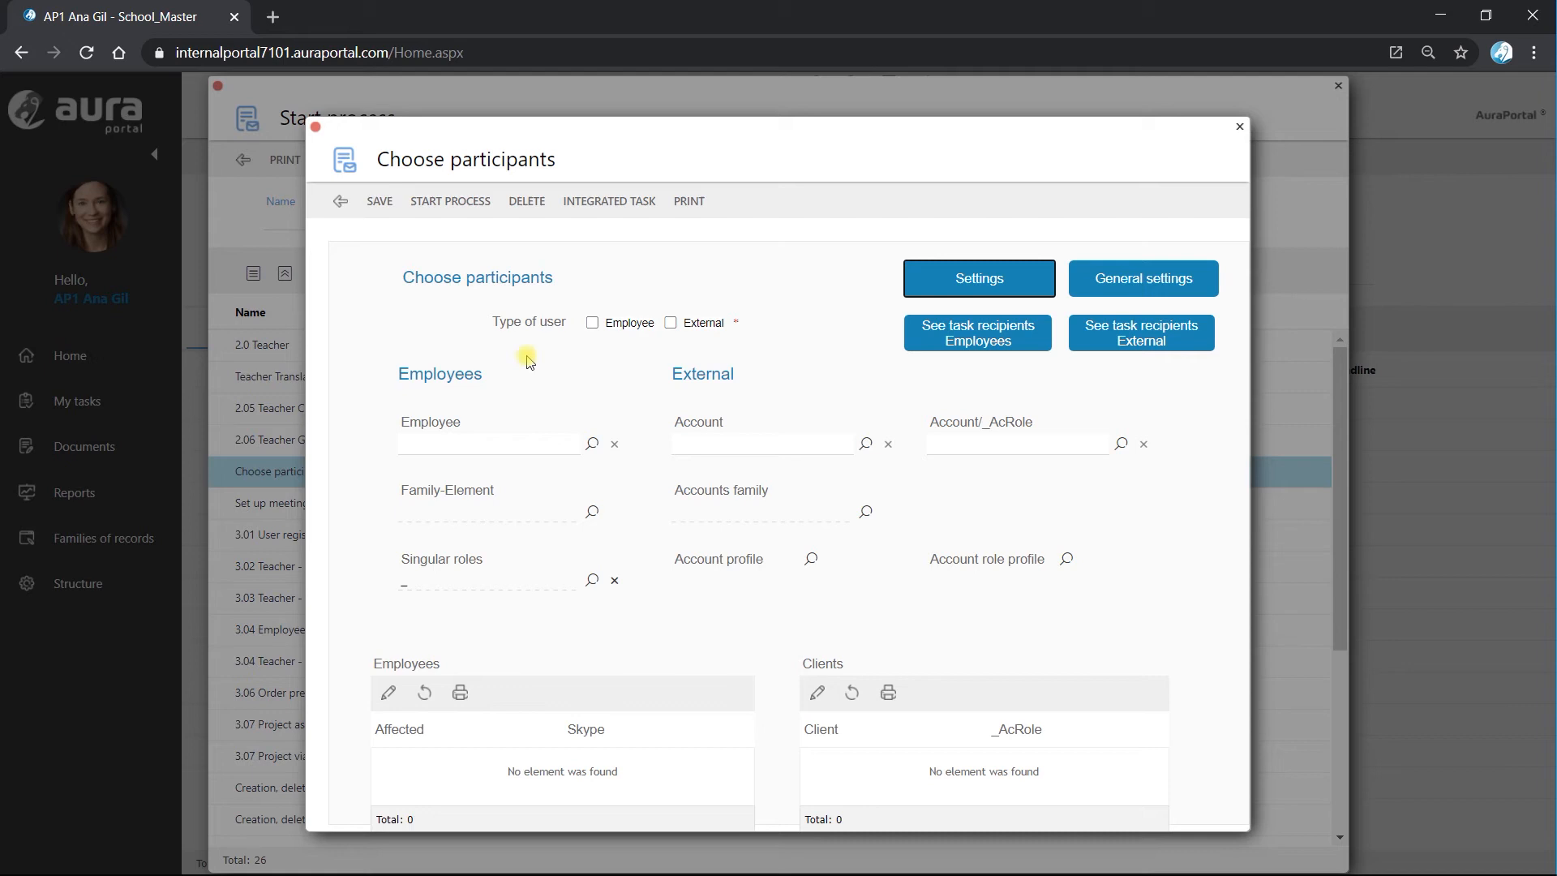
Fill the Employee field of the Choose participants form with an employee from the list of users with job title.
click(593, 449)
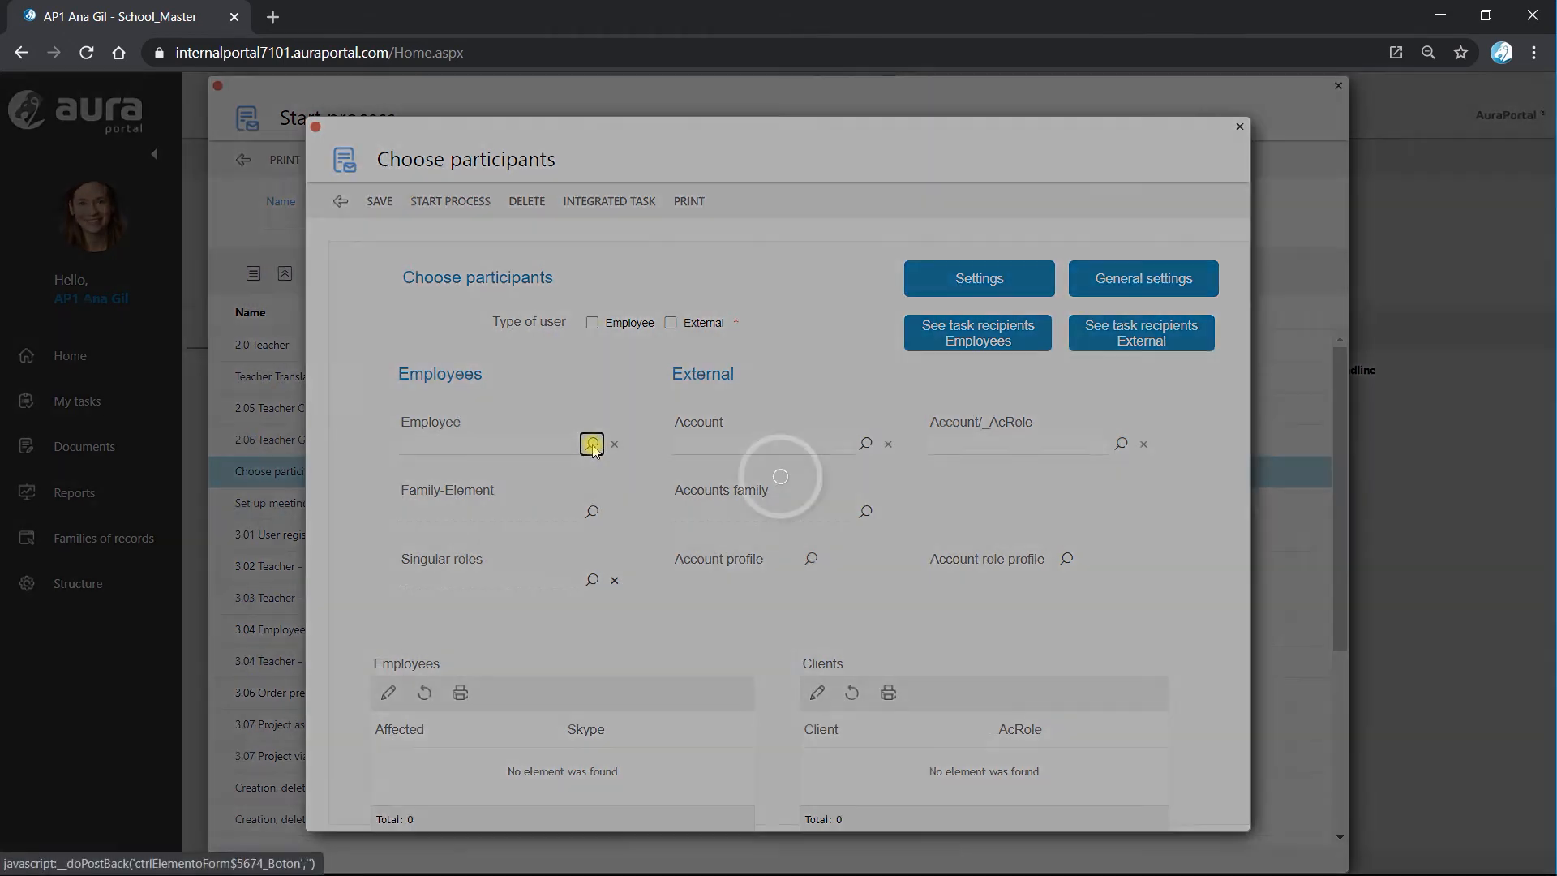
click(243, 393)
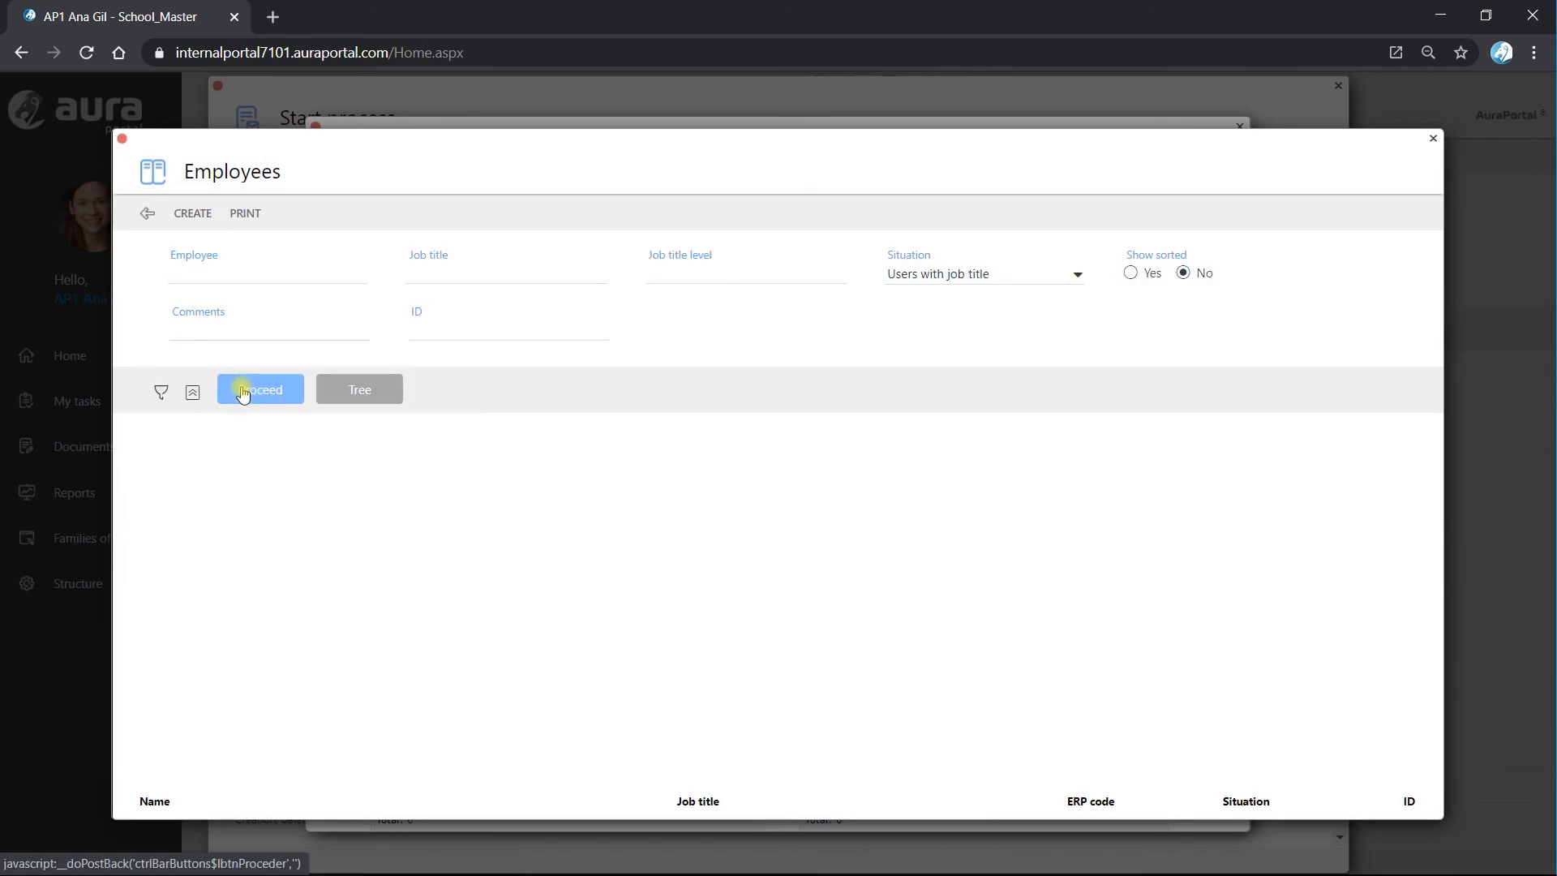
click(203, 621)
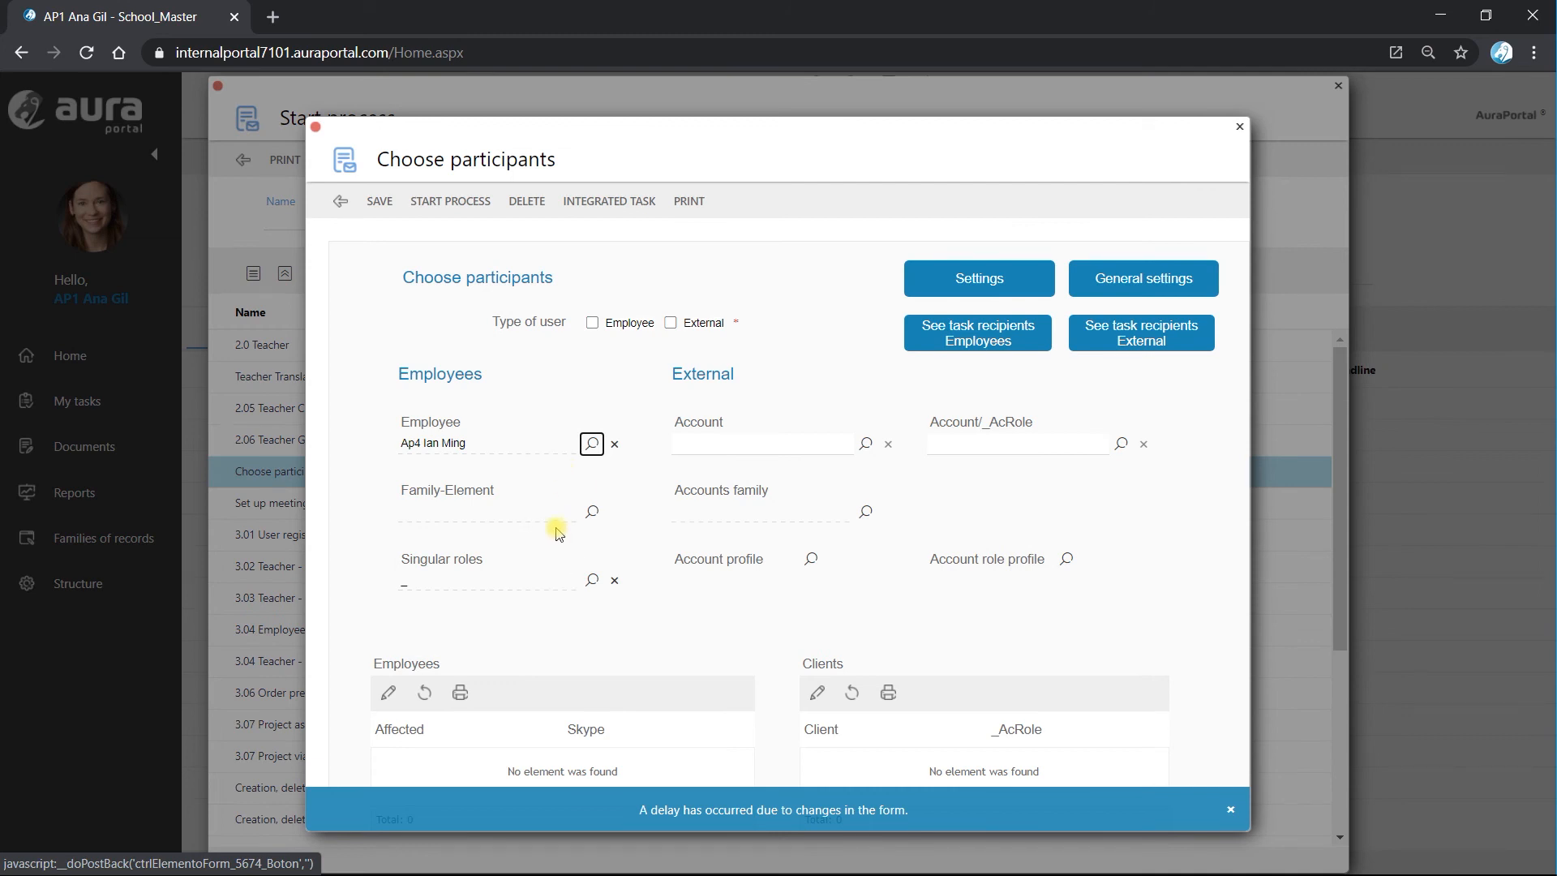
Set Type of user to Employee in the Choose participants form and start the process.
click(450, 201)
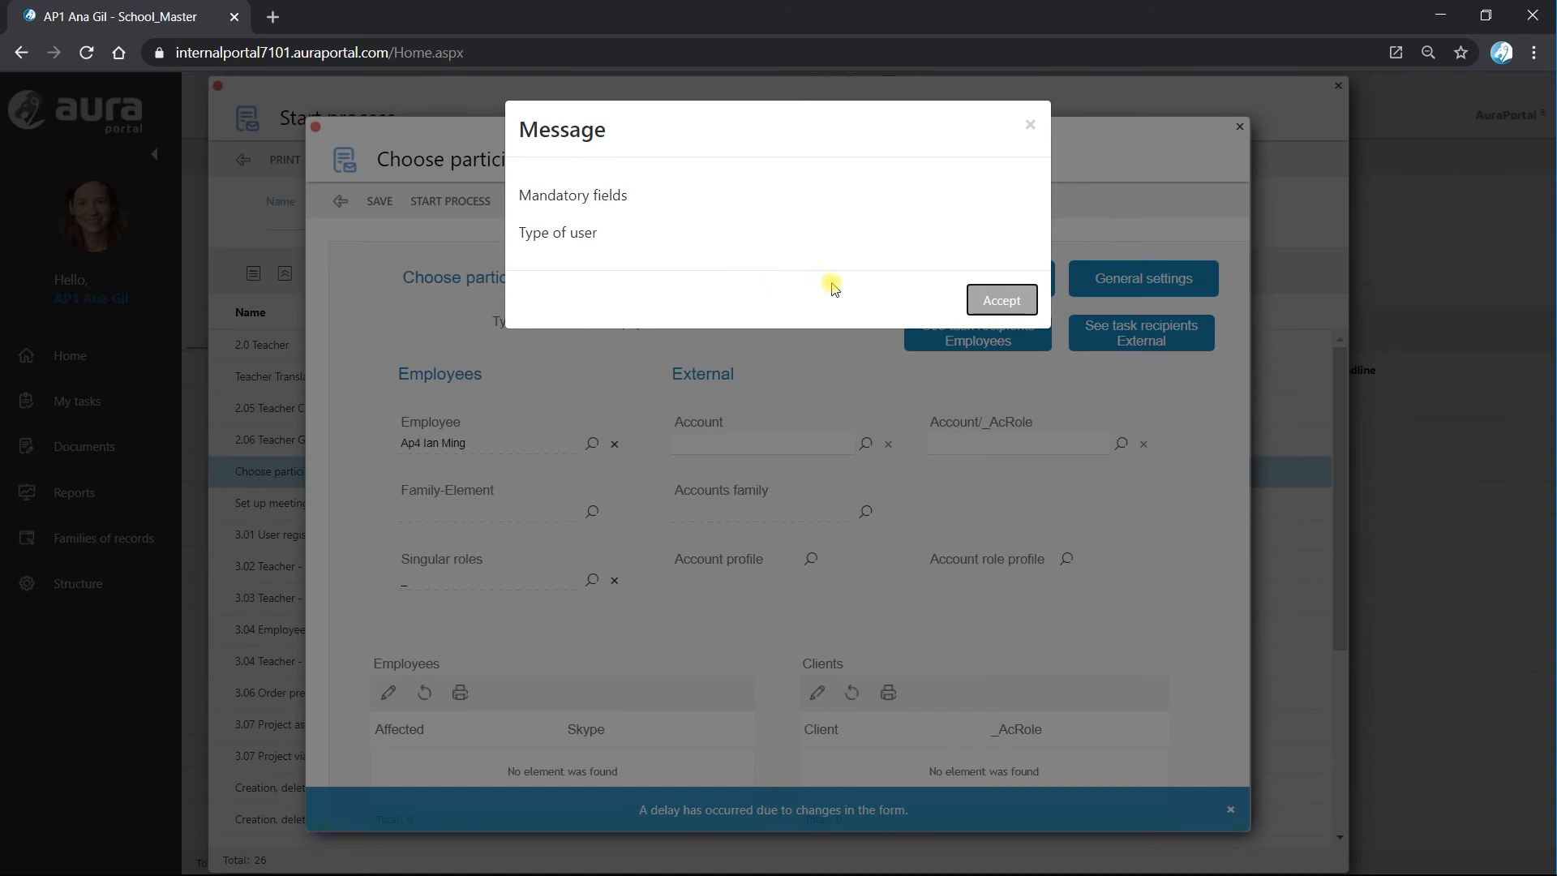
click(1000, 300)
click(594, 327)
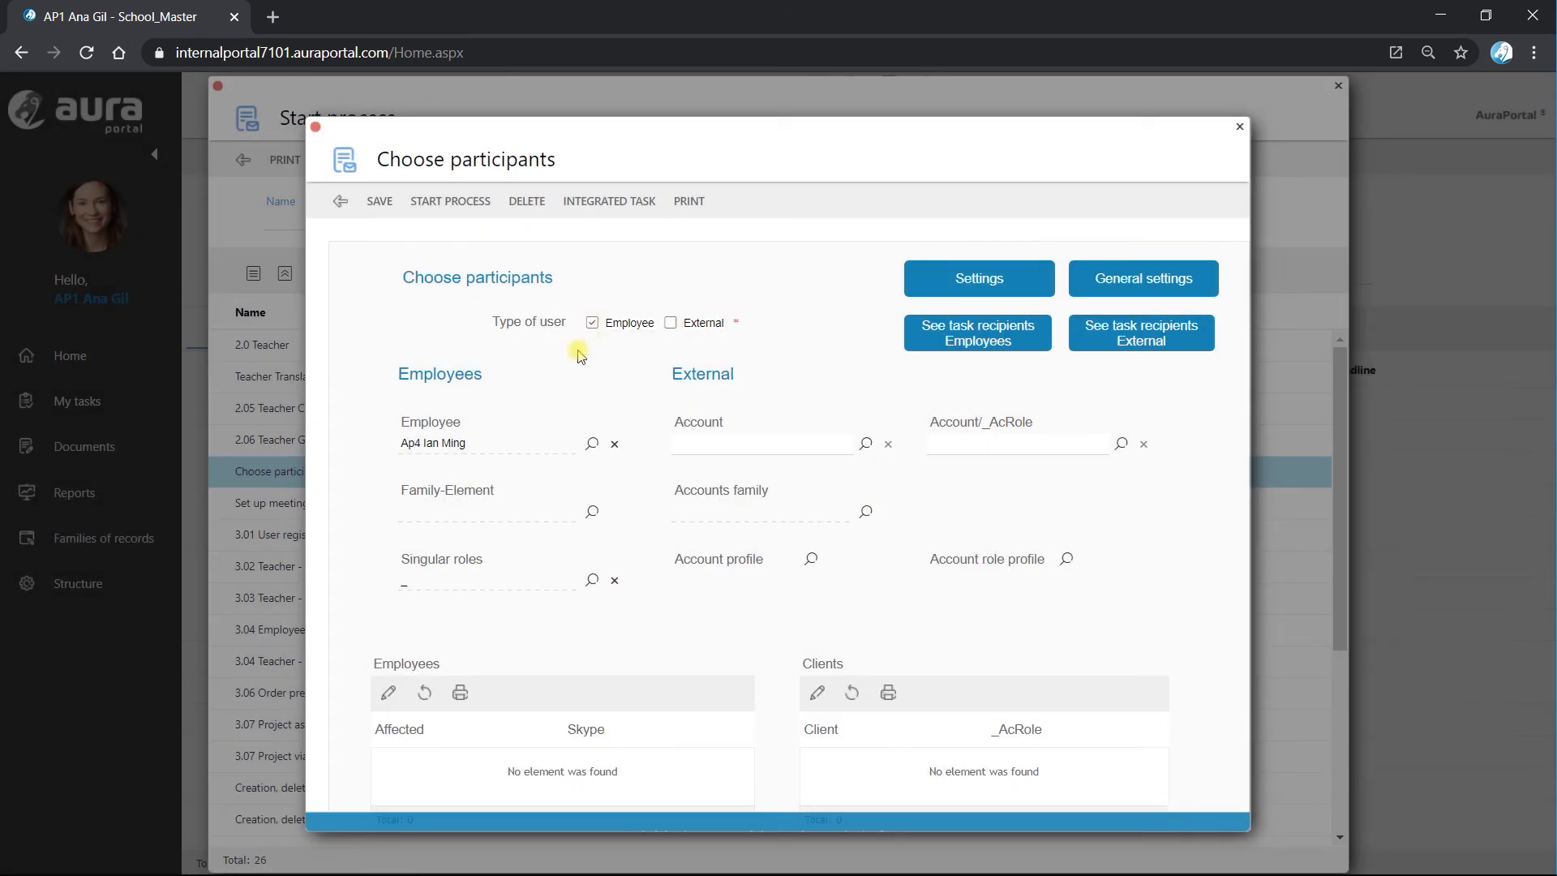
click(451, 202)
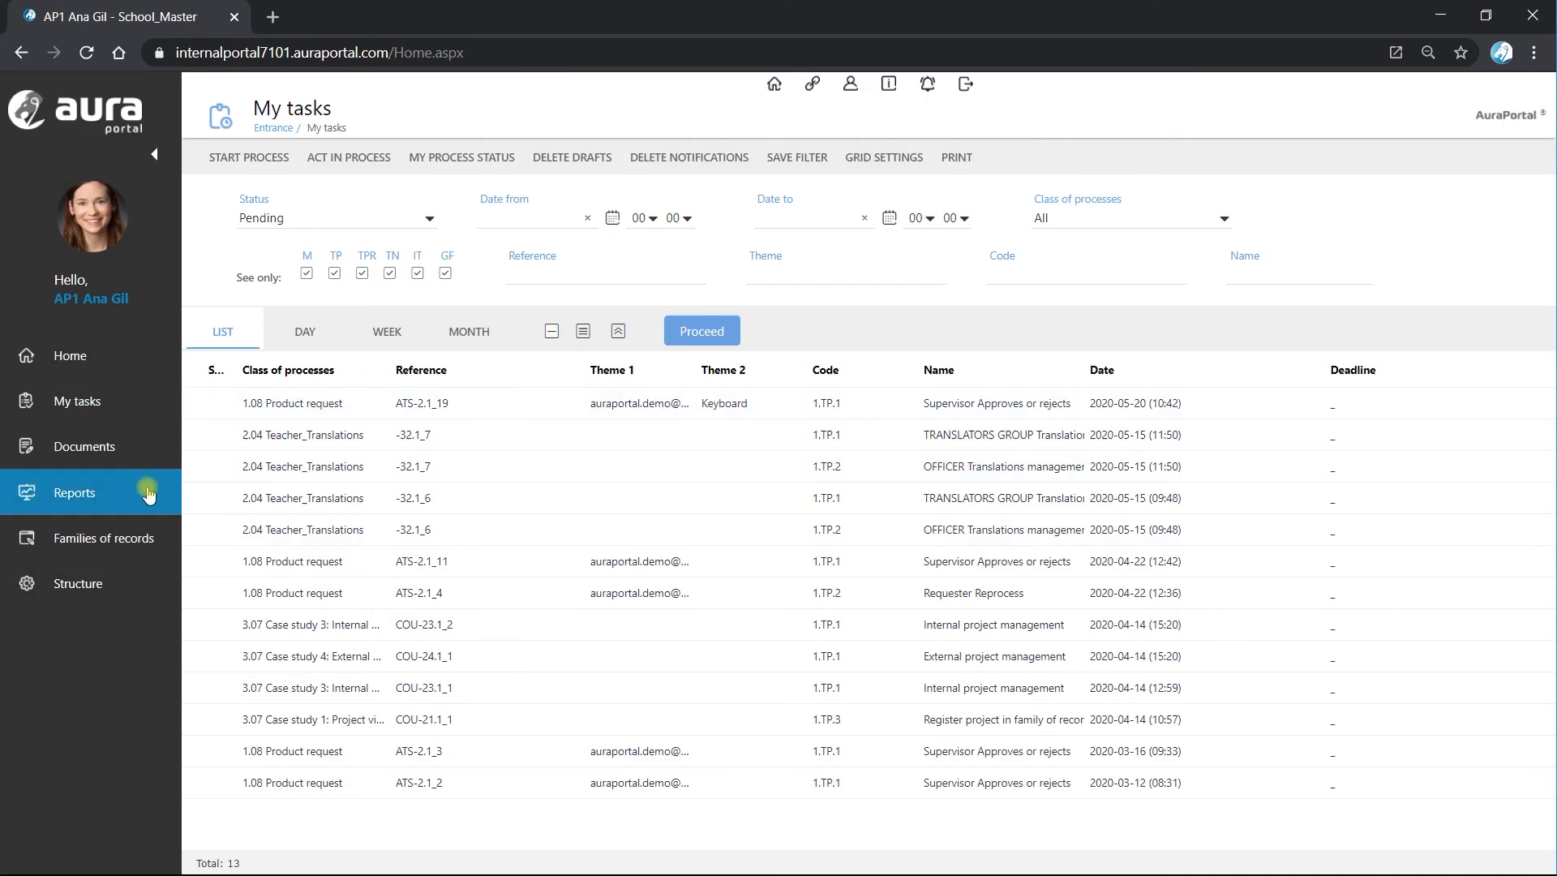
Examine TP.1's recipient and the diagram path in running execution -35.1_12 of 2.07 Teacher_Participants, and close the monitoring pages.
click(75, 495)
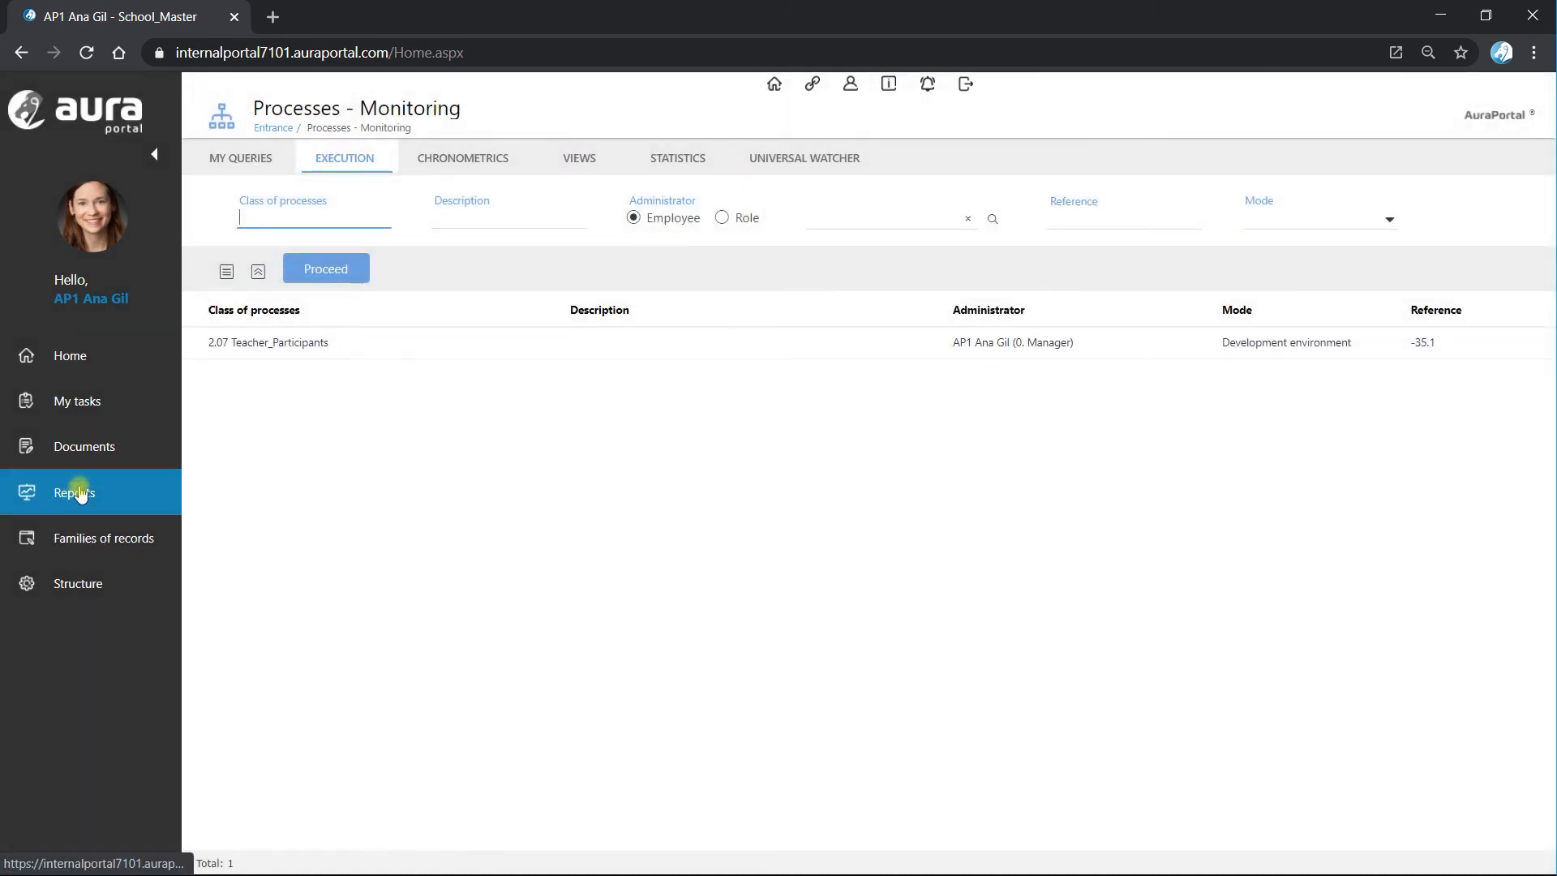
click(361, 347)
click(687, 196)
click(123, 258)
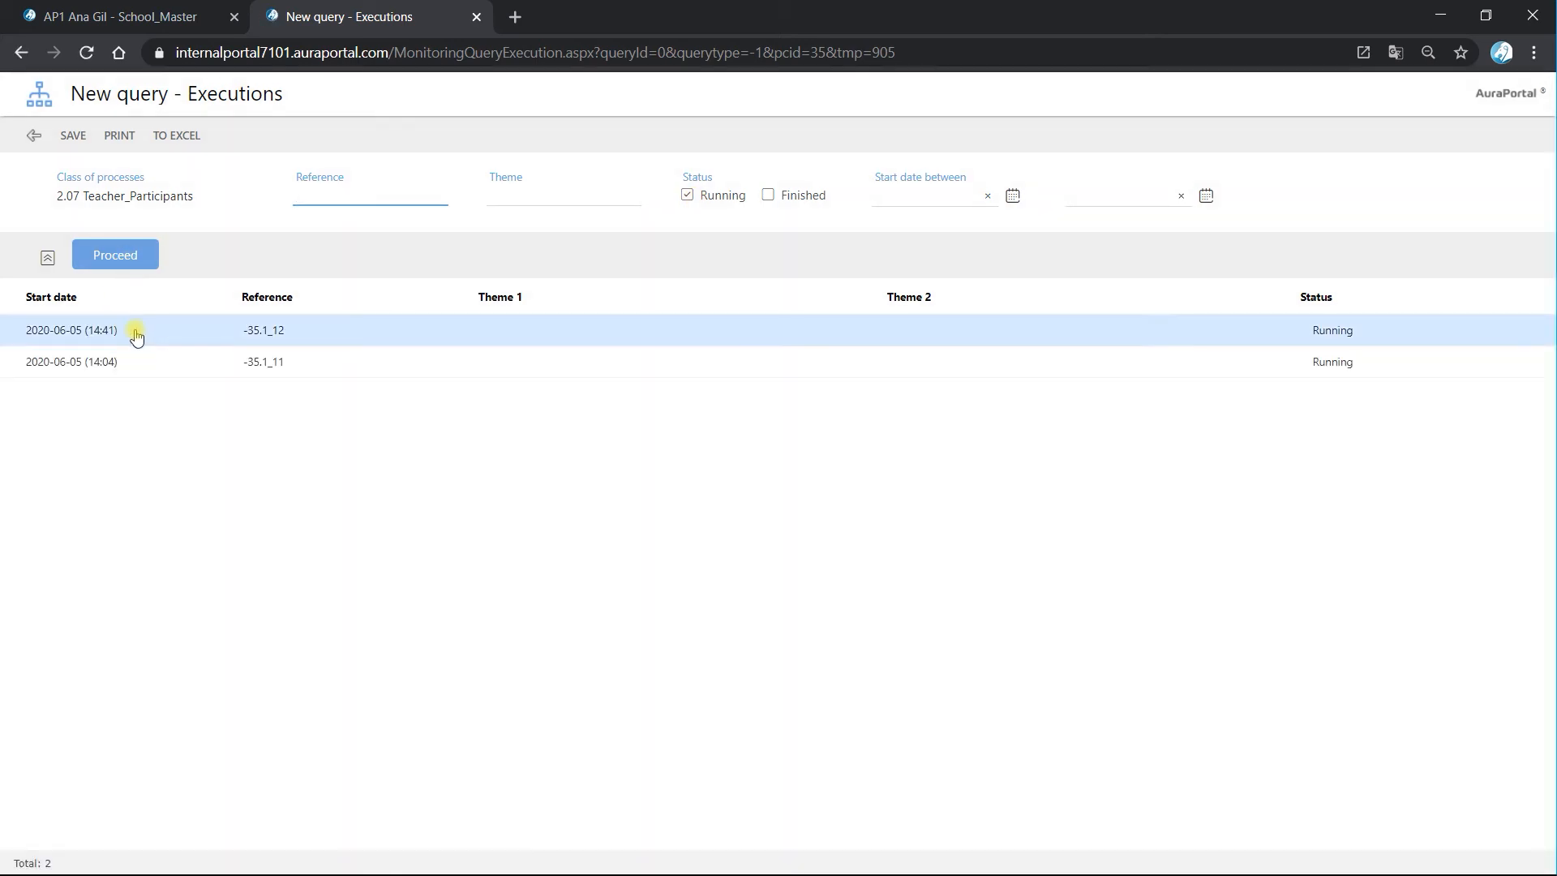
click(123, 332)
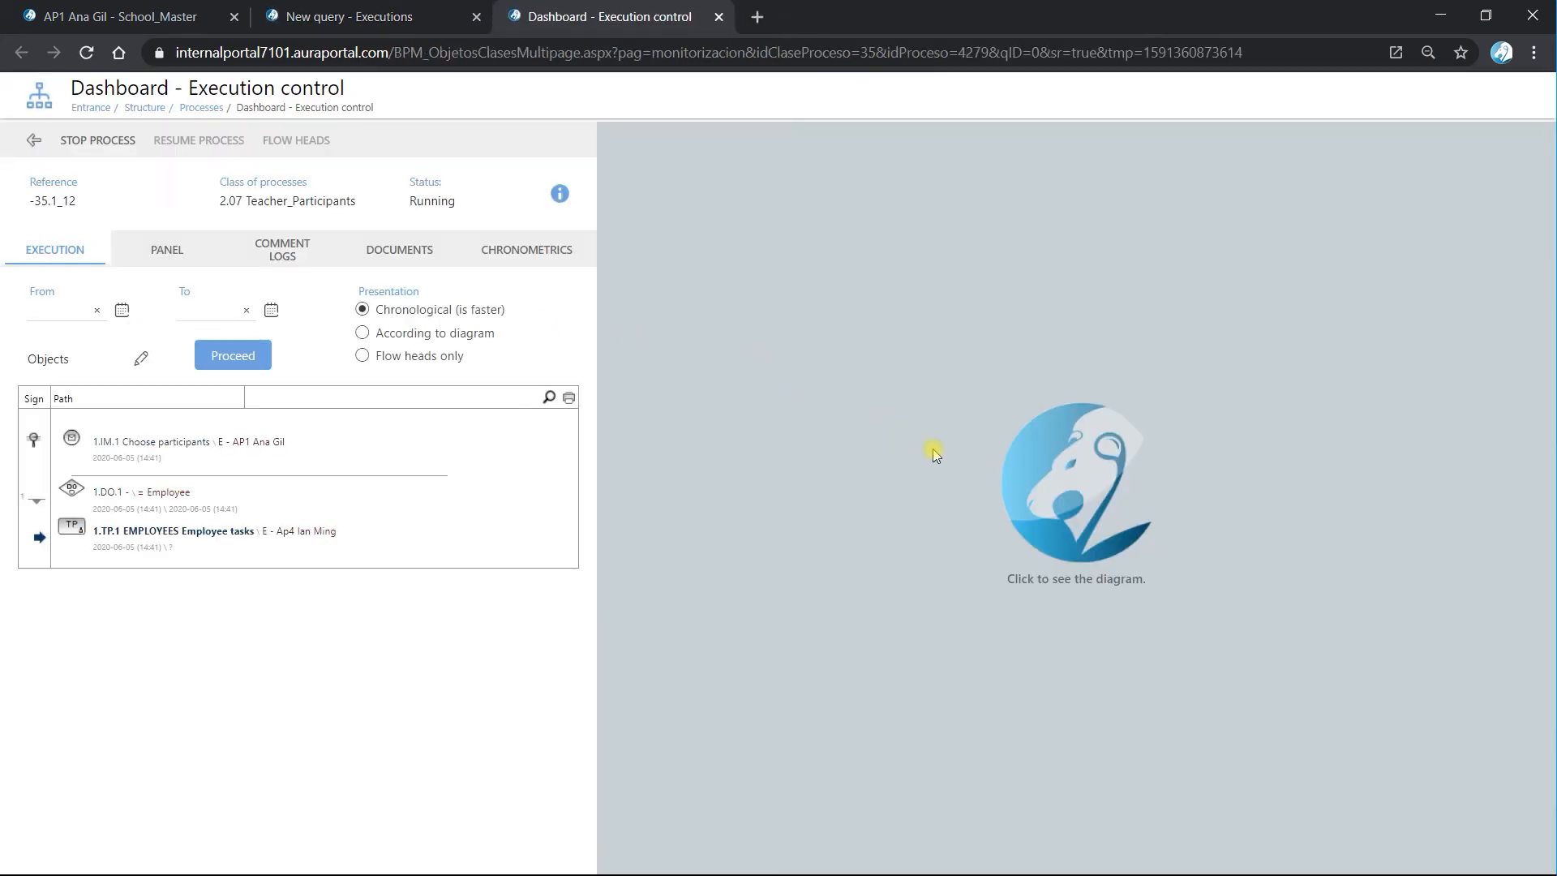
click(1121, 485)
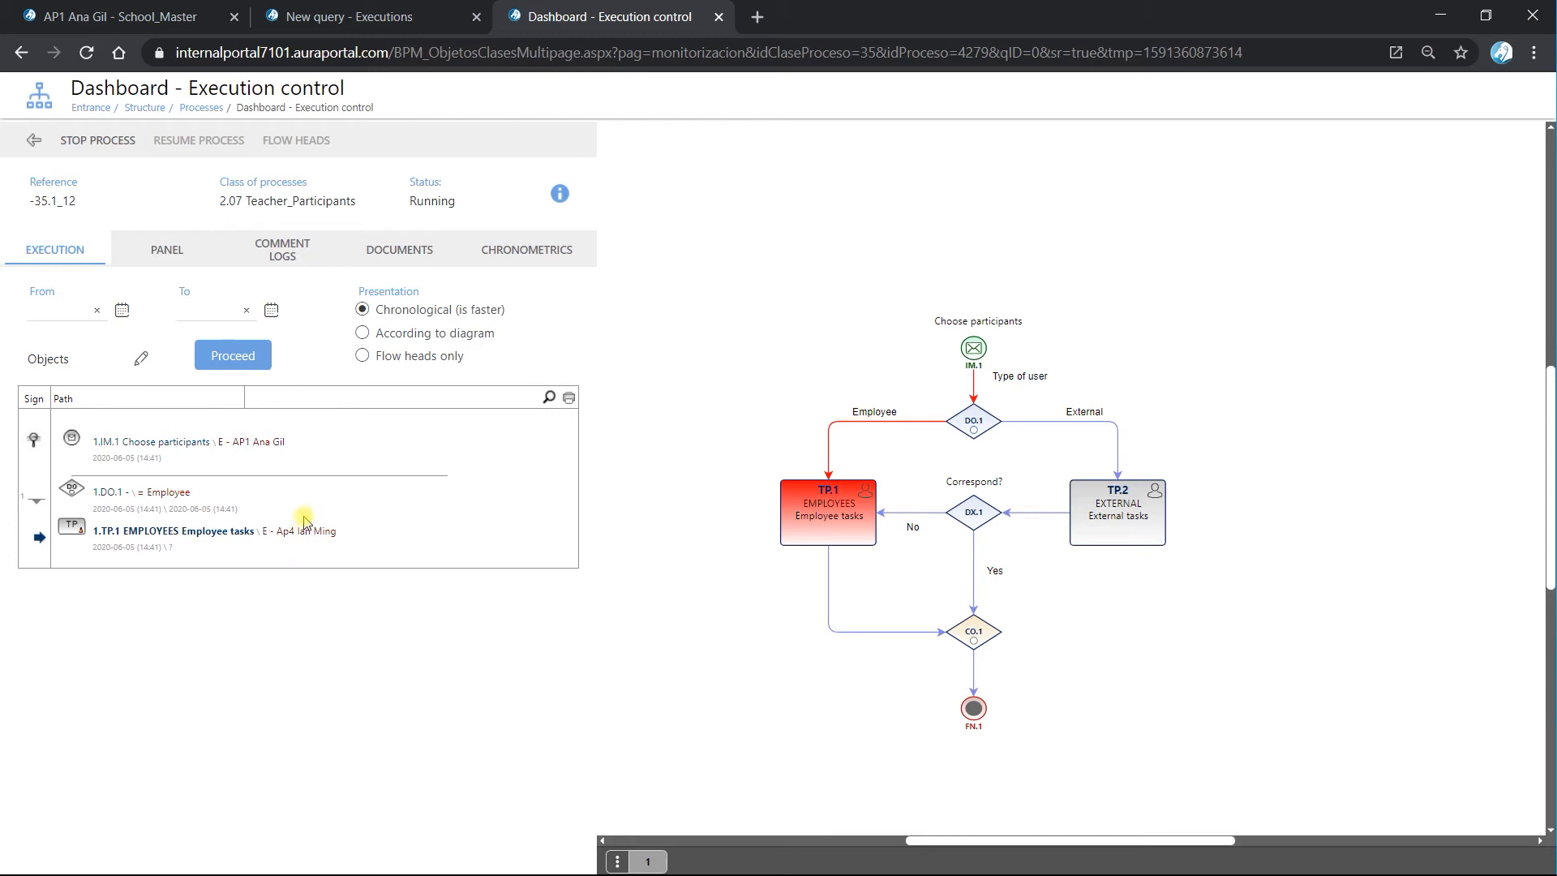
click(718, 18)
click(863, 164)
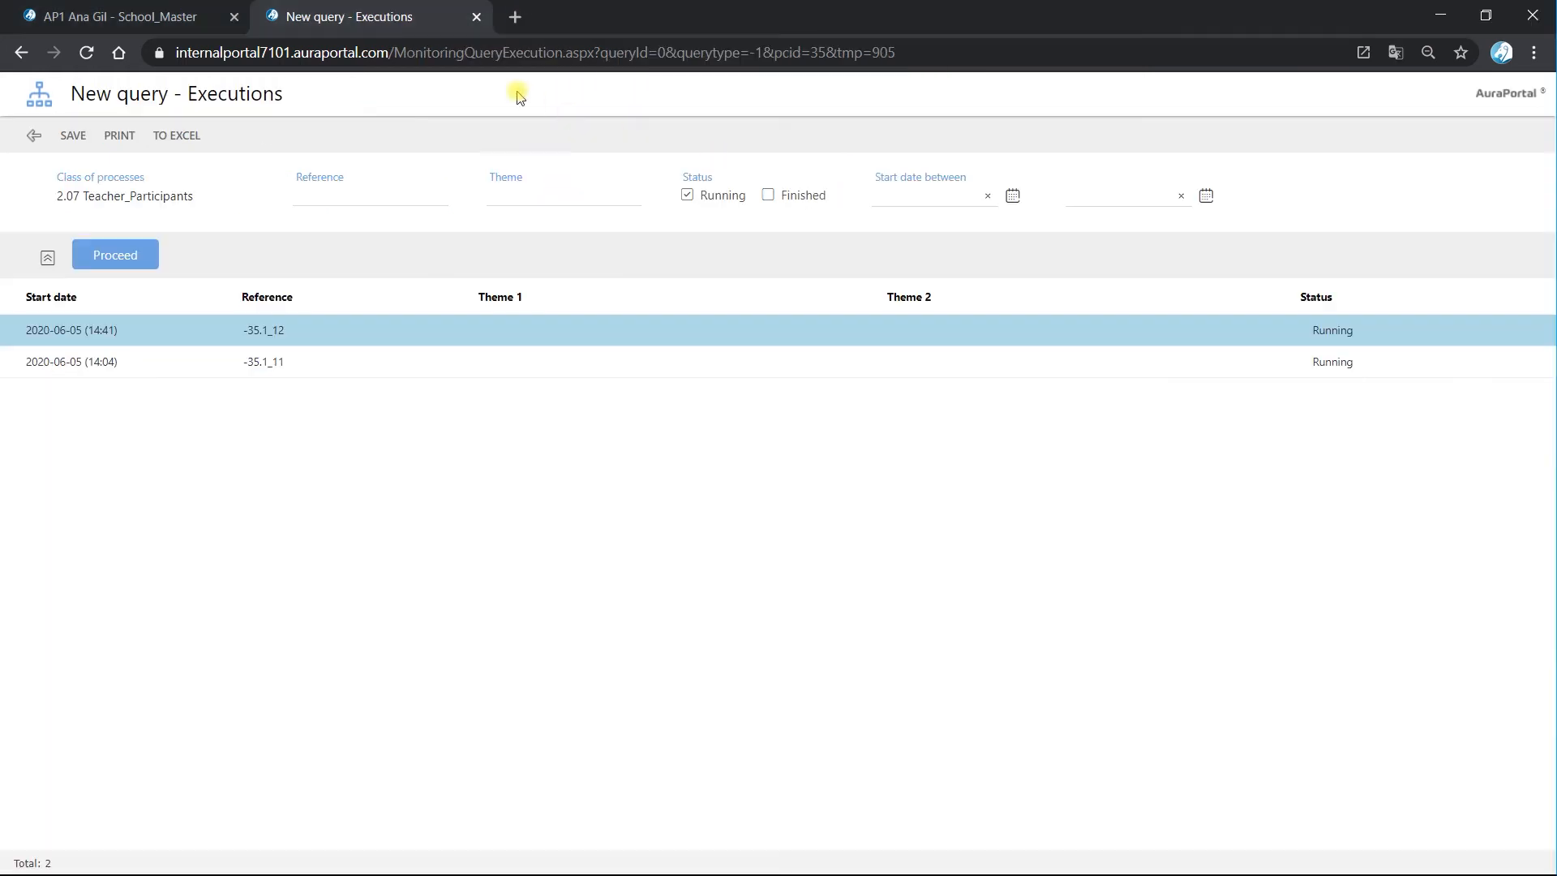
click(477, 17)
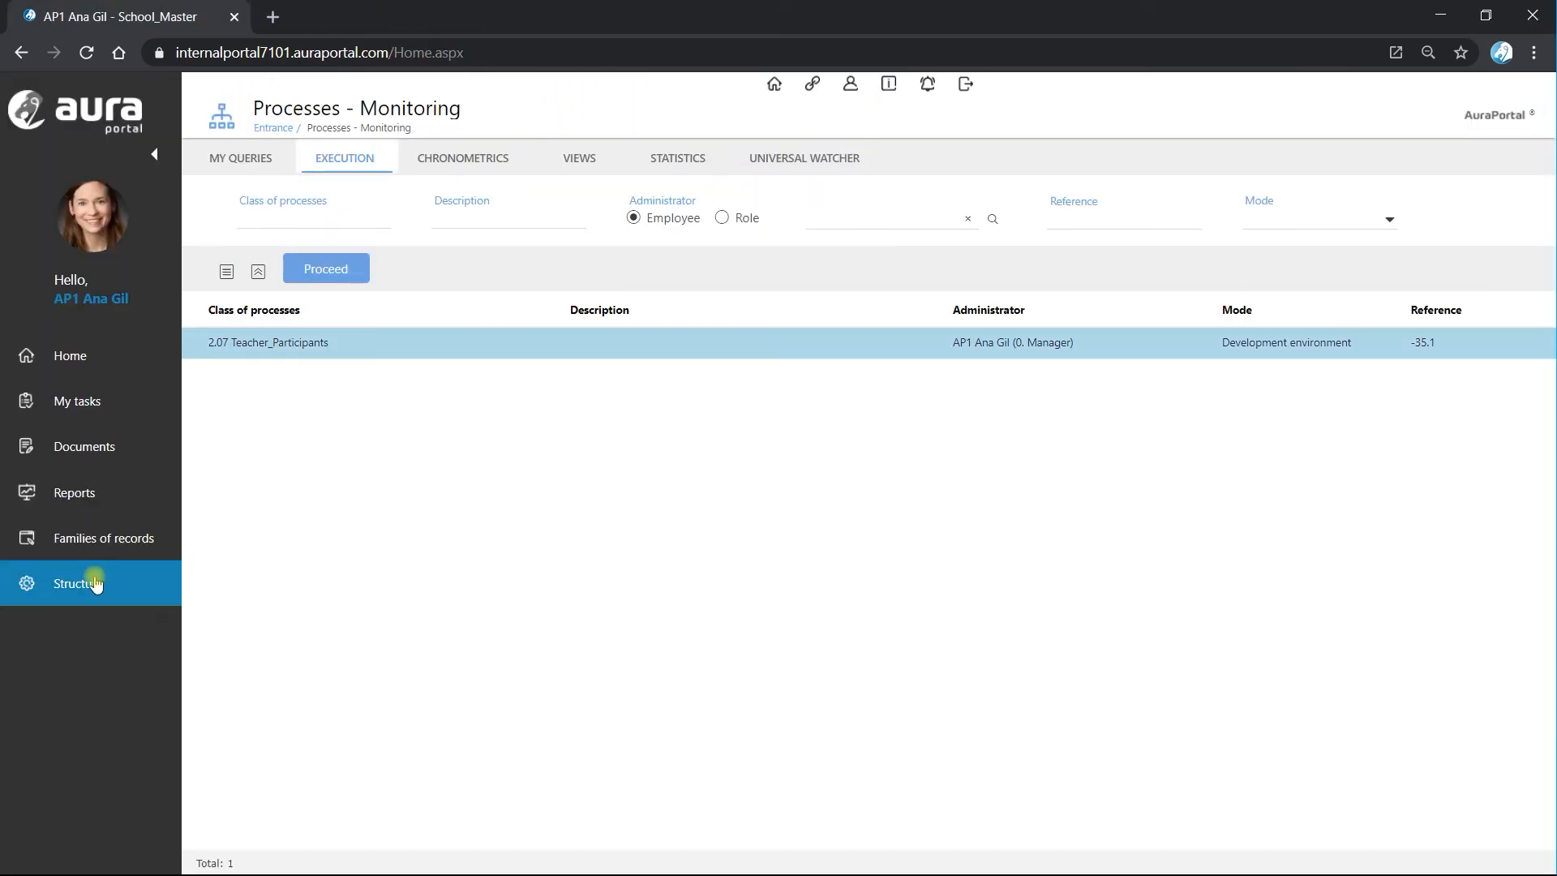
Open the 2.07 Teacher_Participants class diagram from the structure's processes and open personal task TP.1.
click(95, 581)
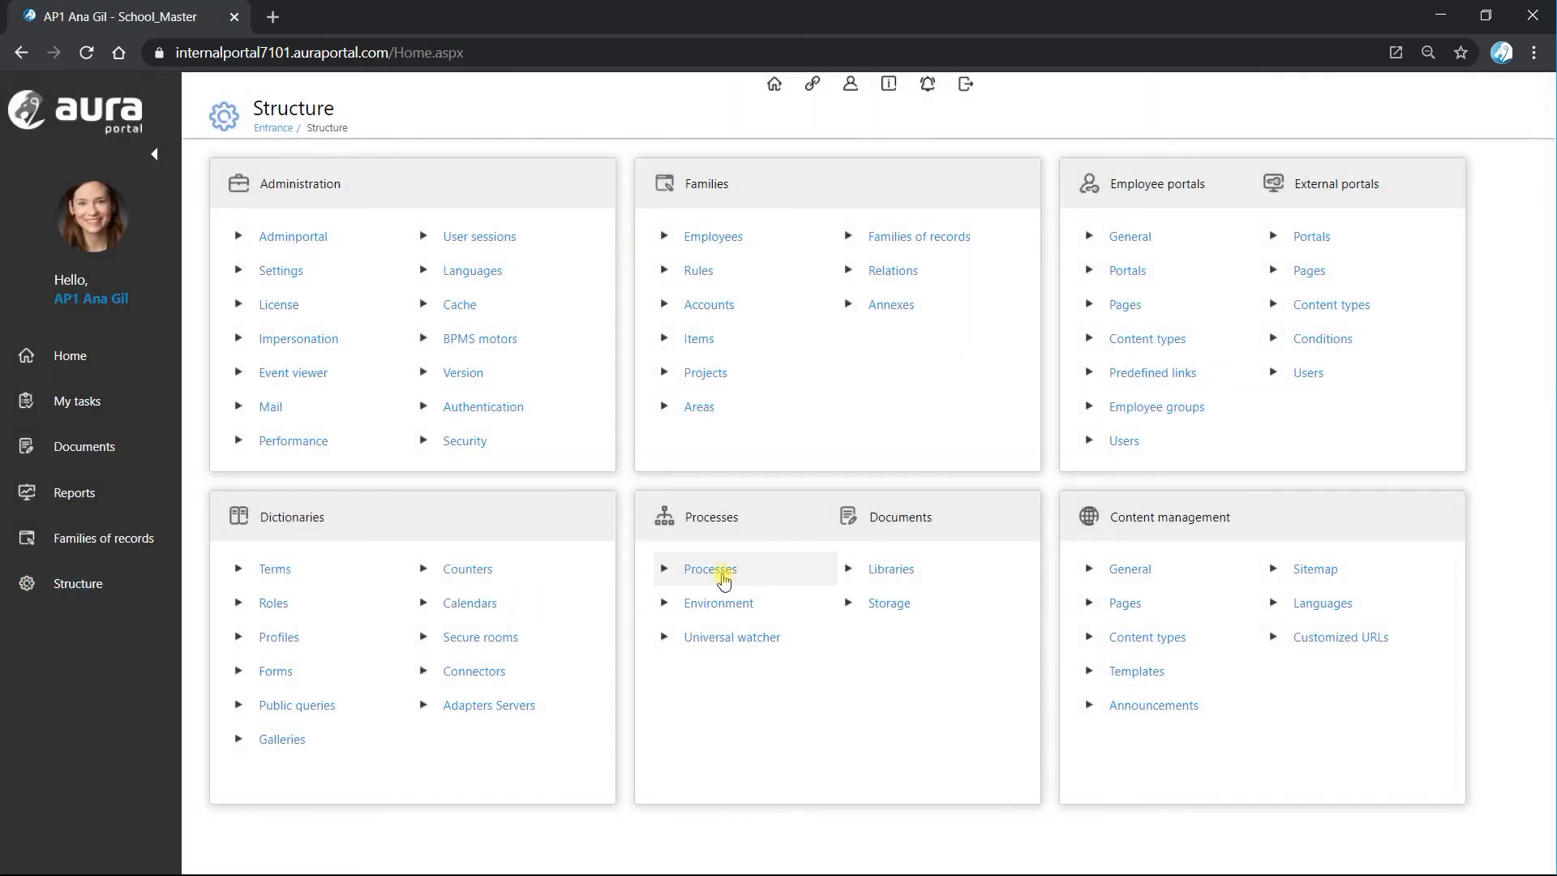
click(724, 485)
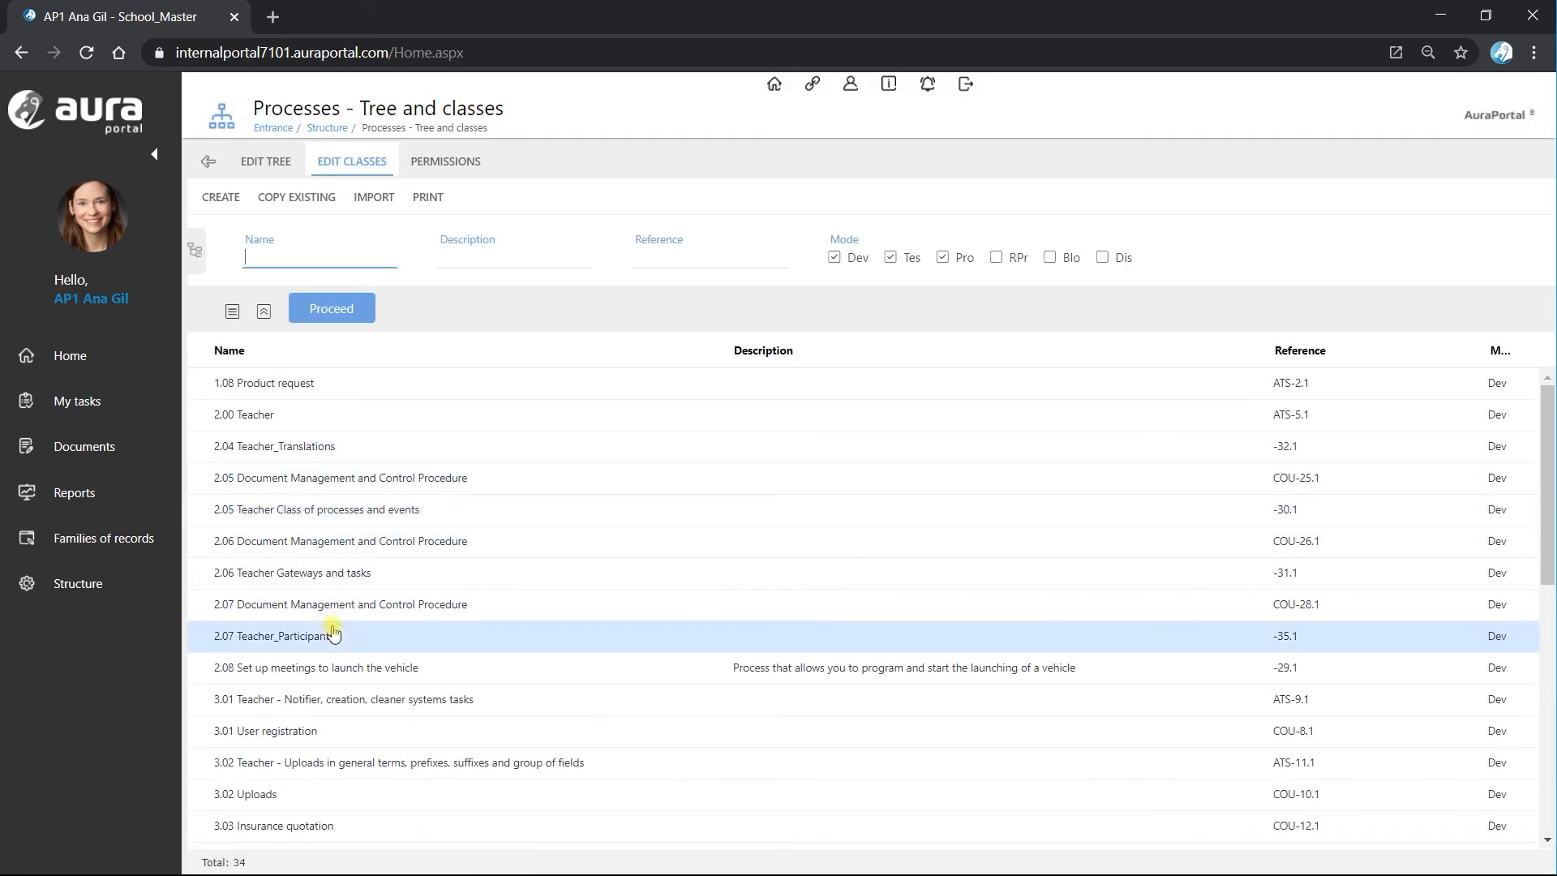
click(320, 637)
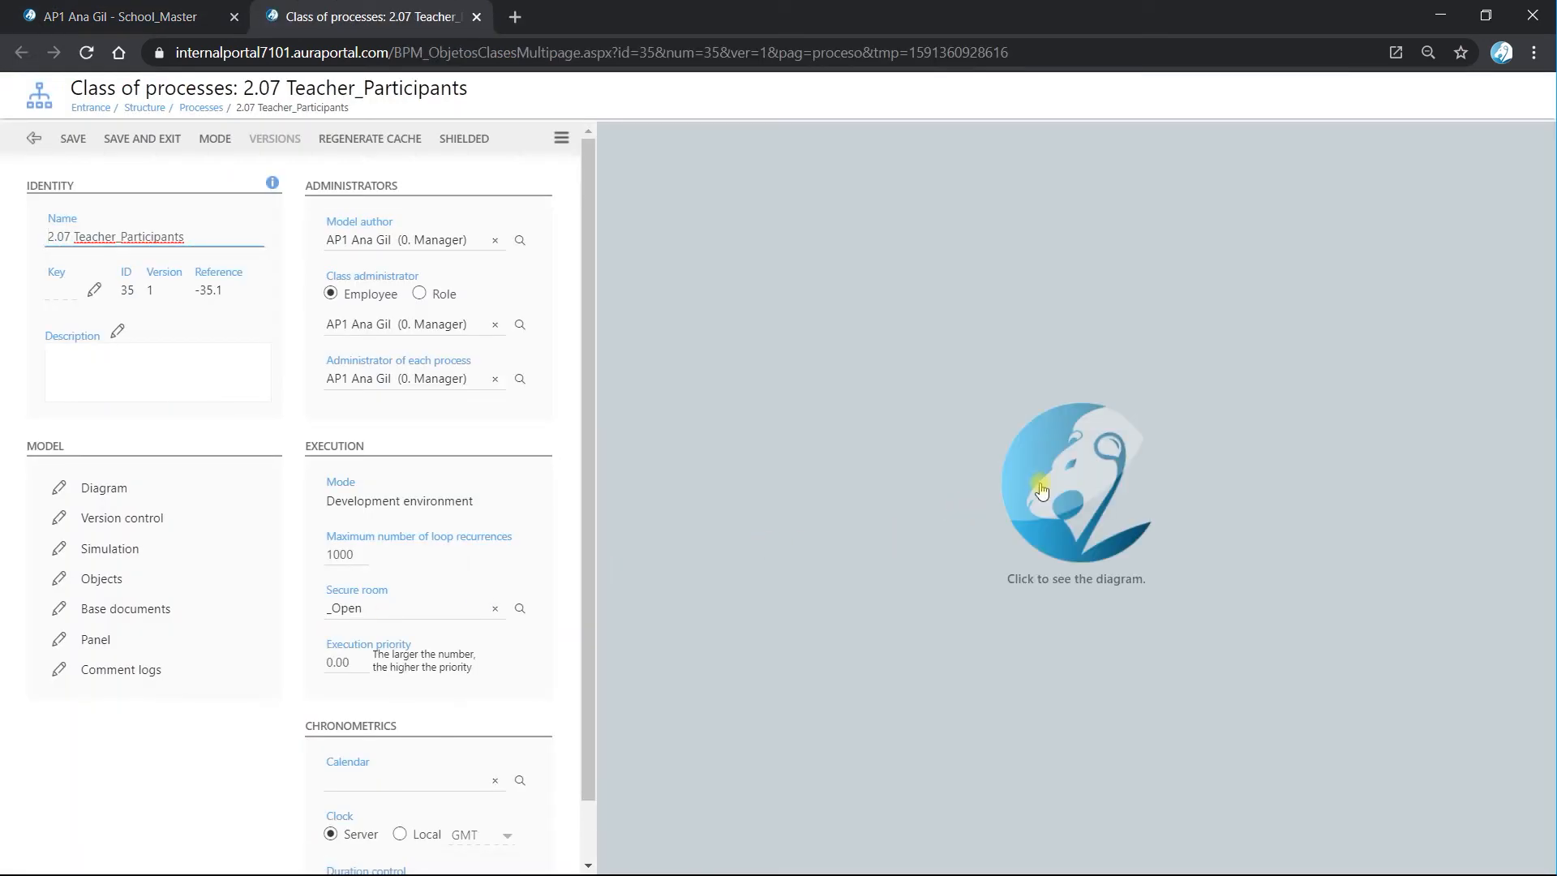
click(1008, 511)
click(851, 519)
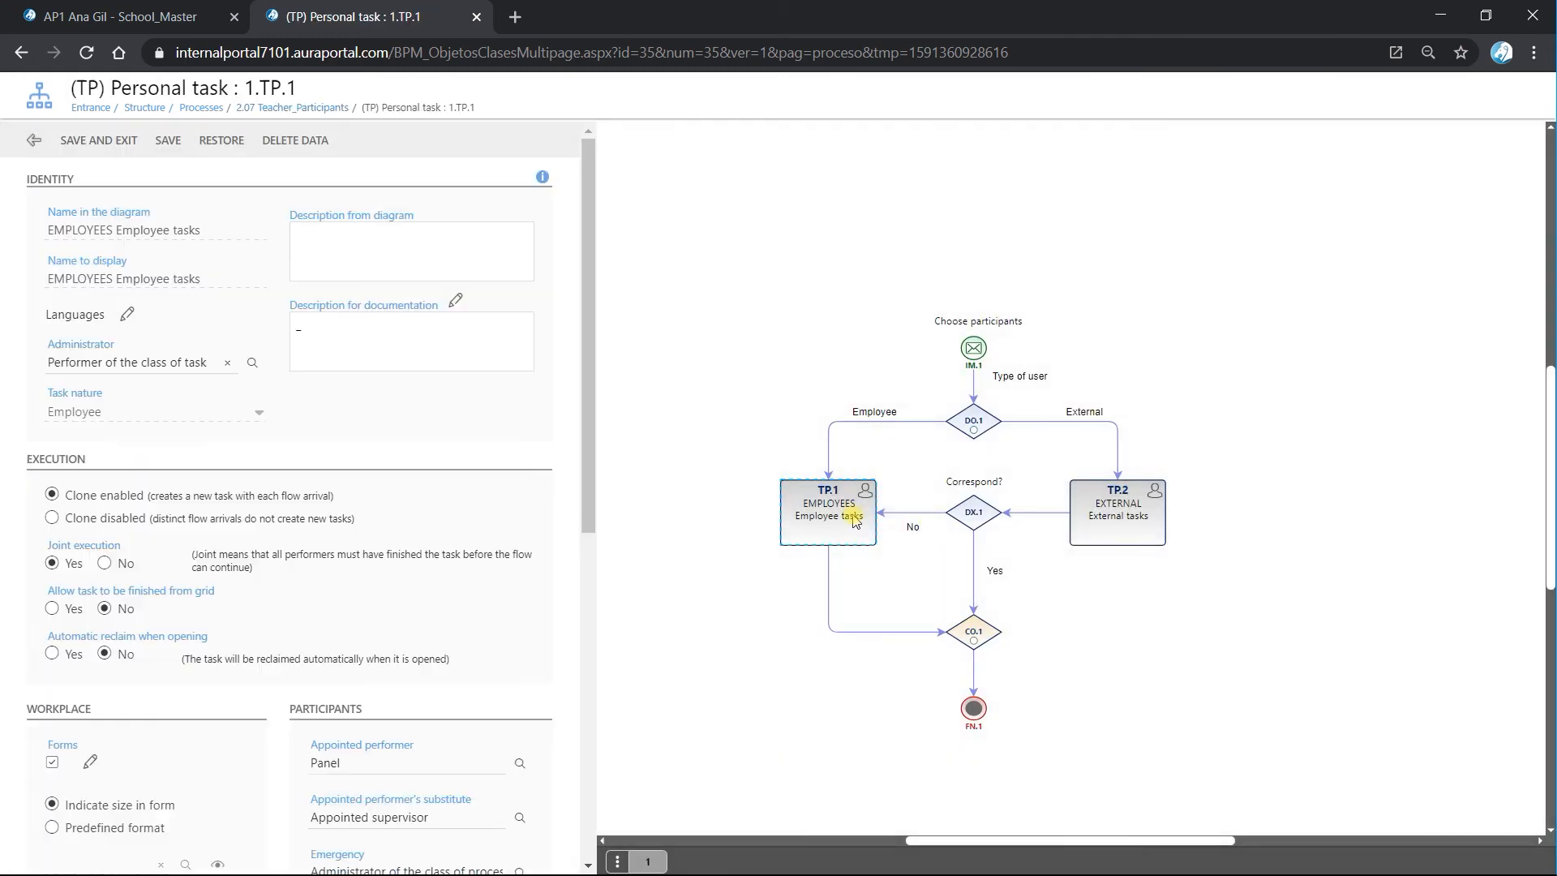
Change the general panel field of TP.1's appointed performer to Family-Element and save the performer setting.
scroll(467, 744, down, 2)
click(520, 458)
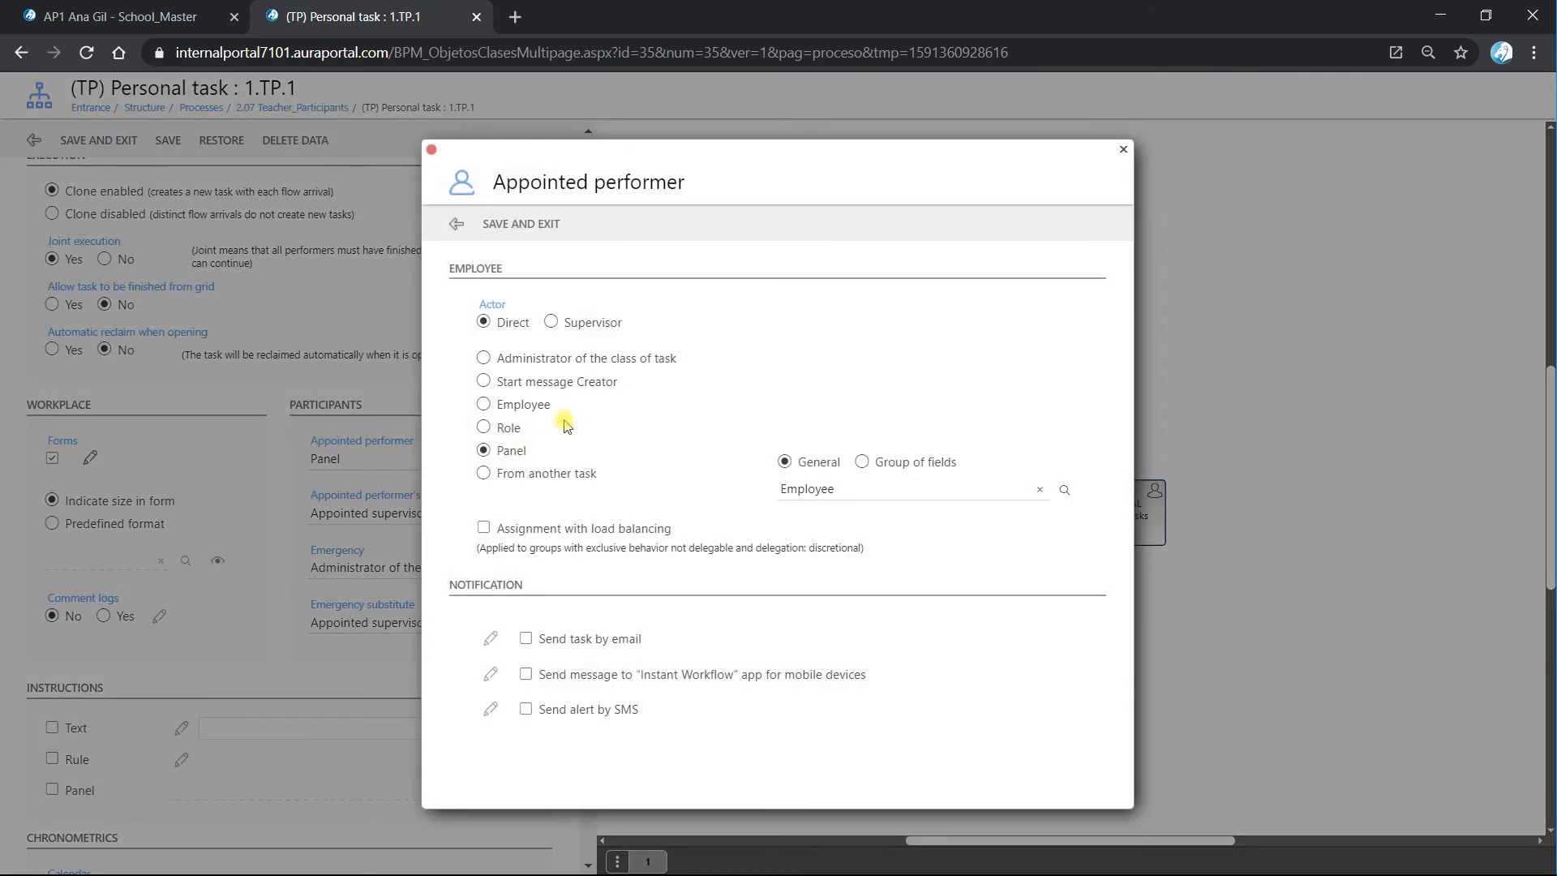
click(1064, 489)
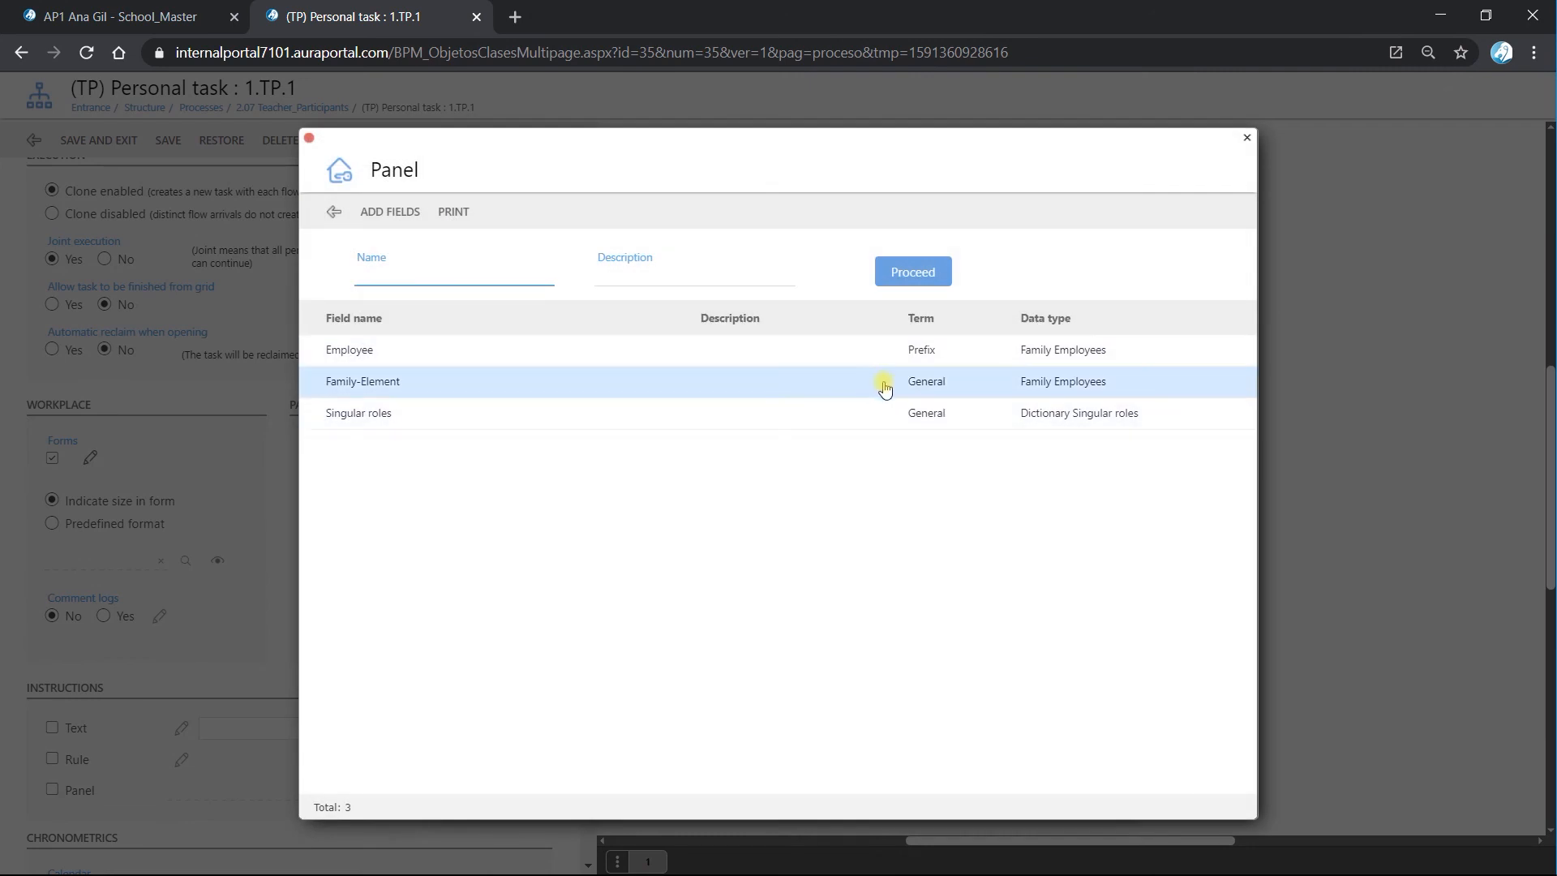
click(401, 388)
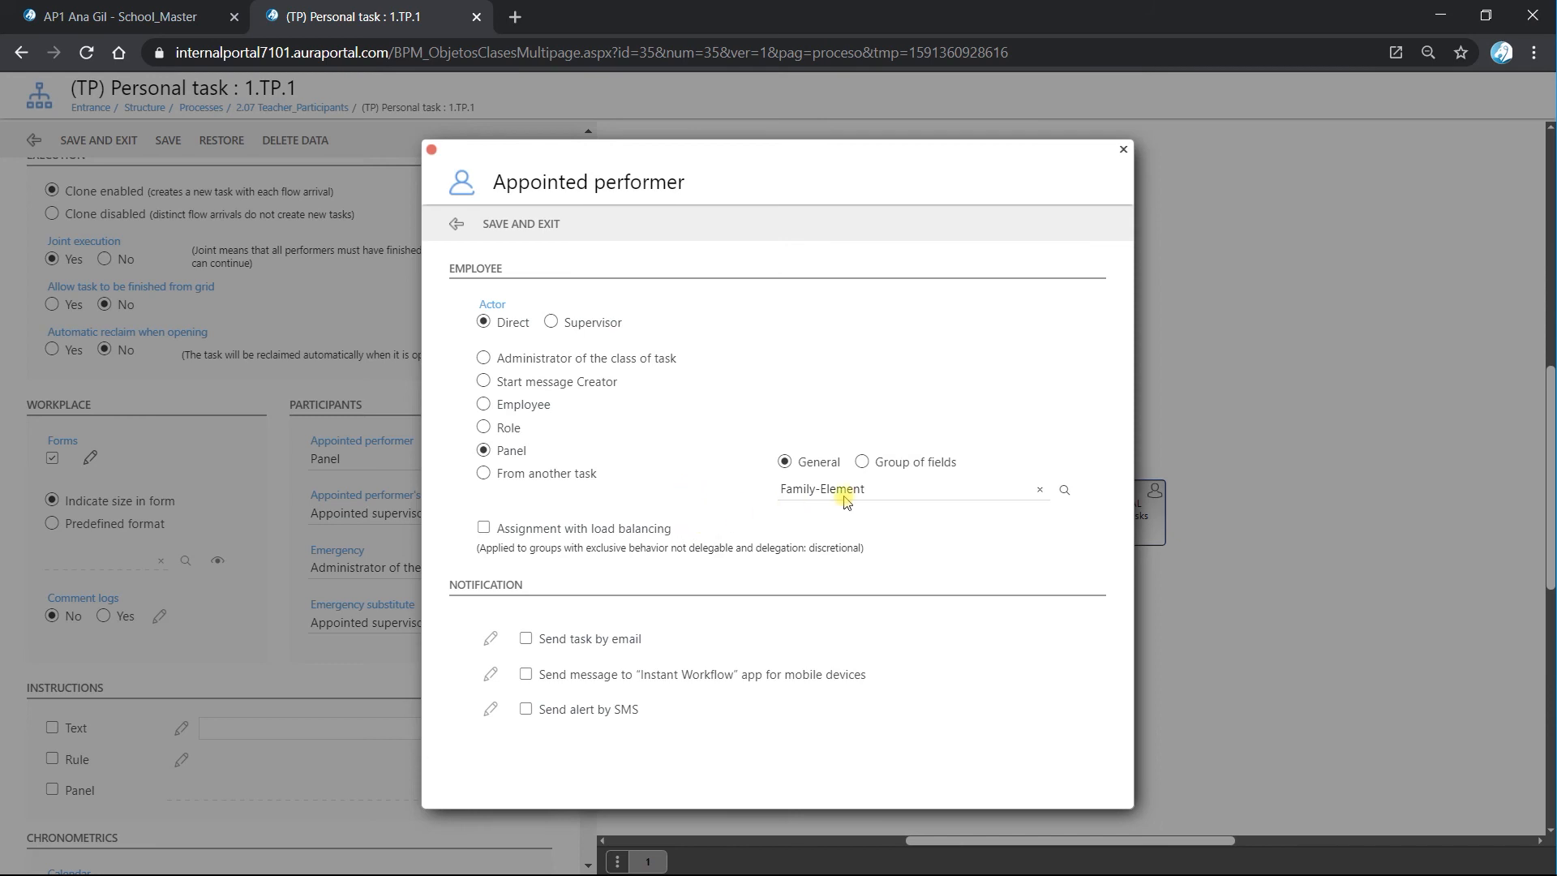
click(523, 231)
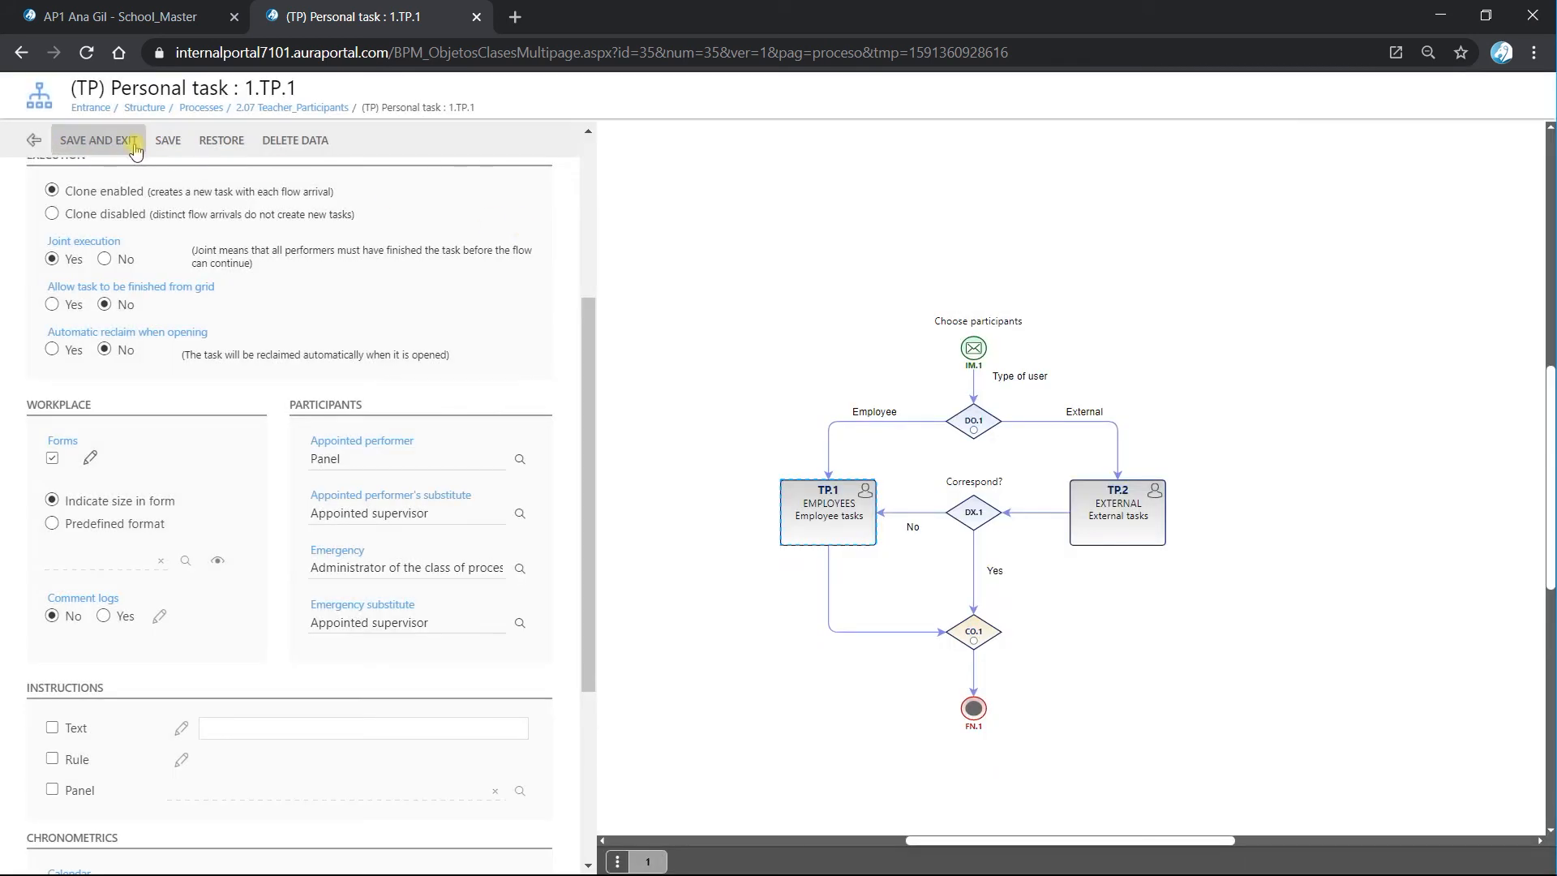
Save personal task TP.1, return to the 2.07 Teacher_Participants class, and save and close it.
click(101, 142)
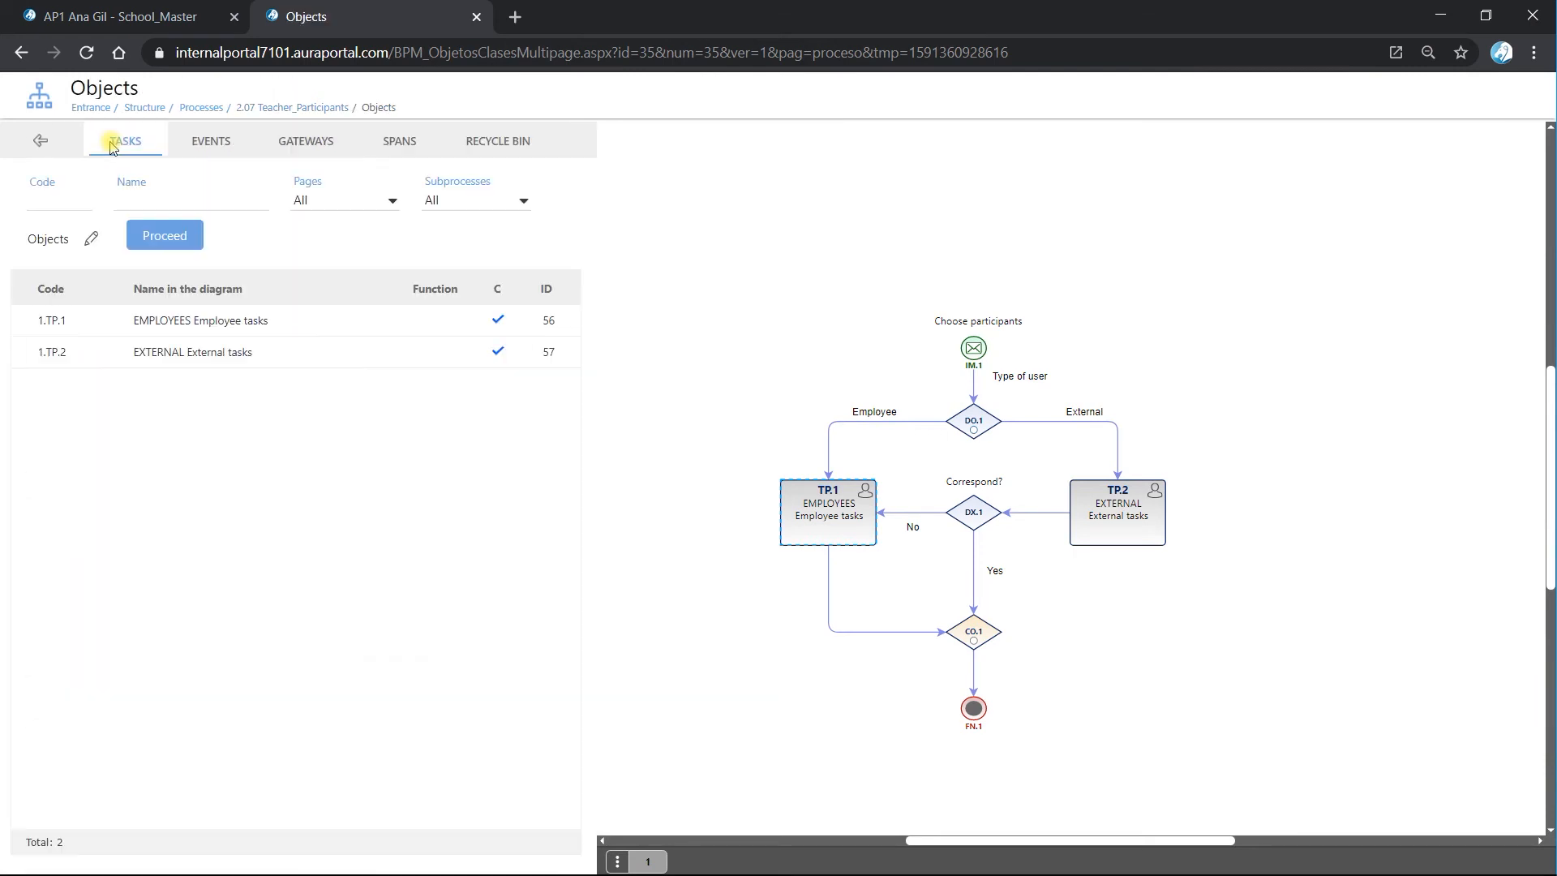
click(43, 143)
click(116, 140)
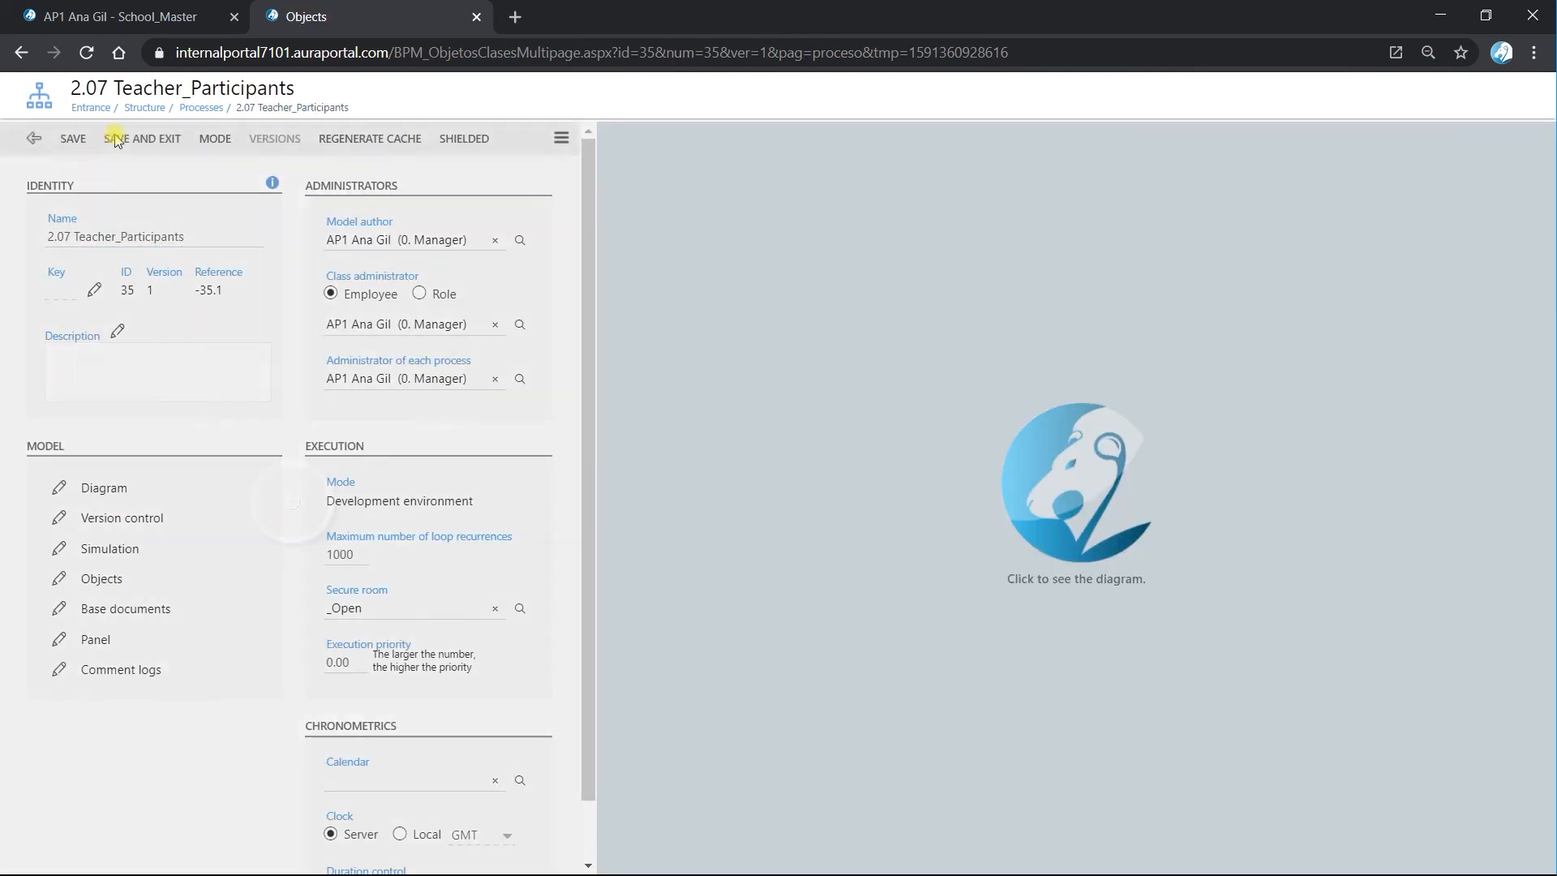
Open a new Choose participants start form for 2.07 Teacher_Participants from My tasks.
click(77, 403)
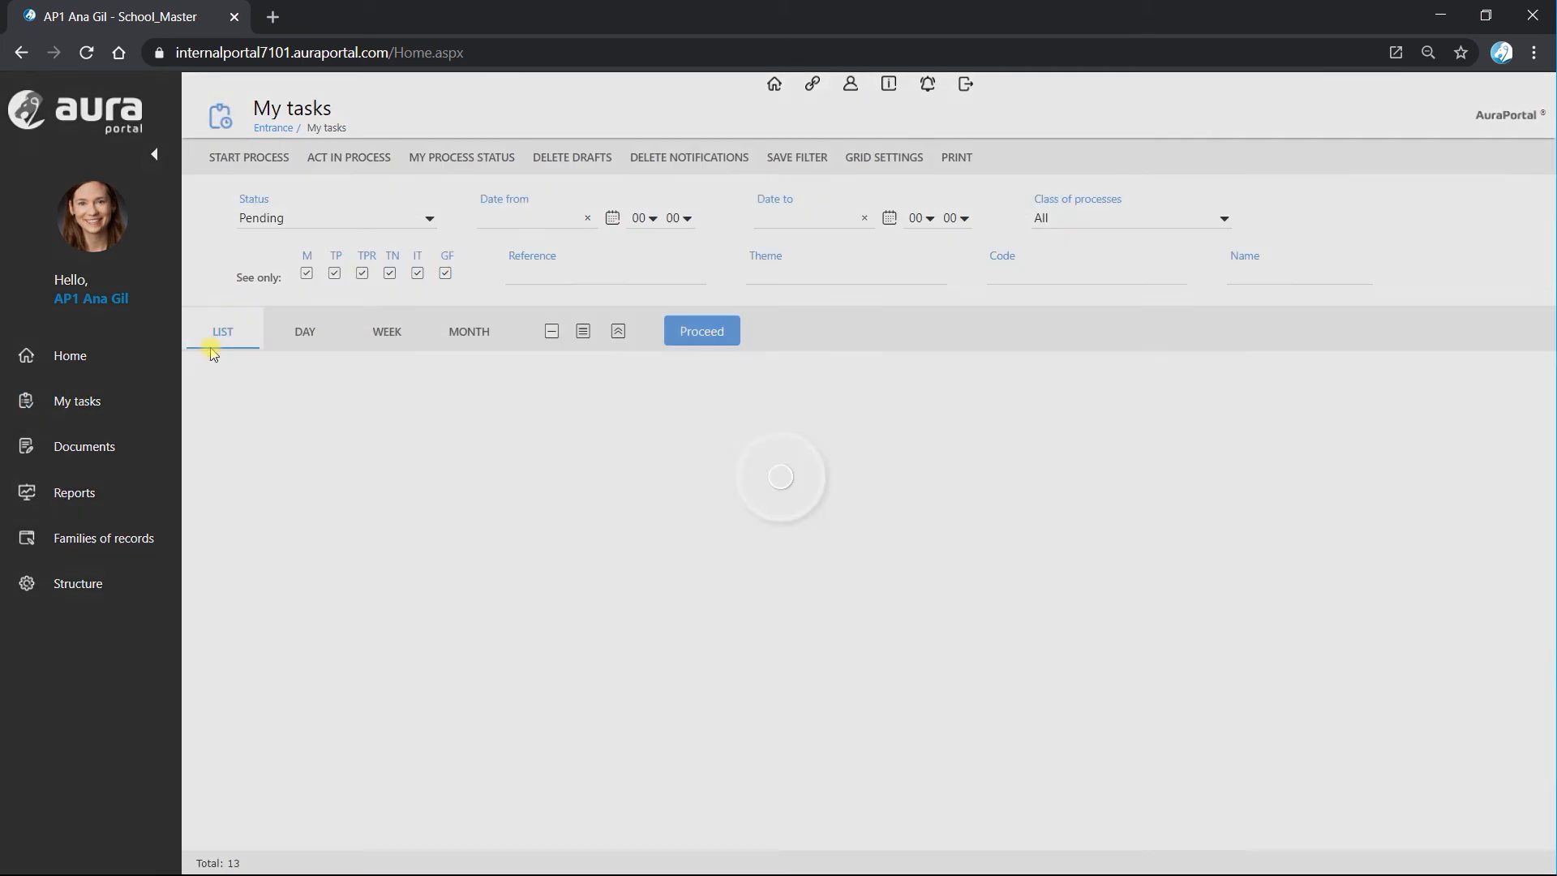
click(267, 155)
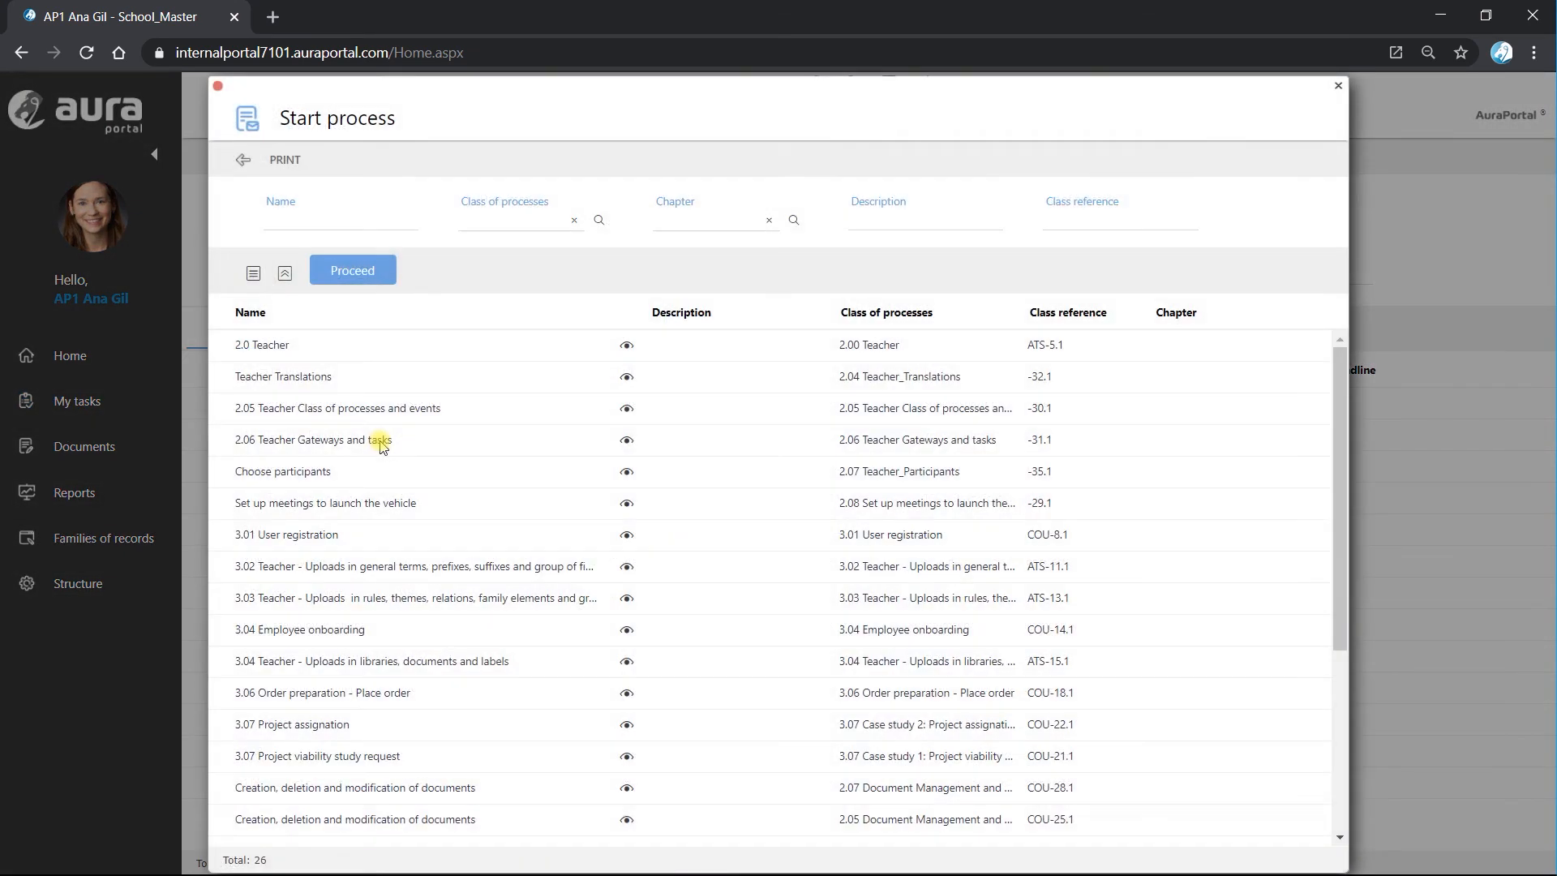
double_click(355, 477)
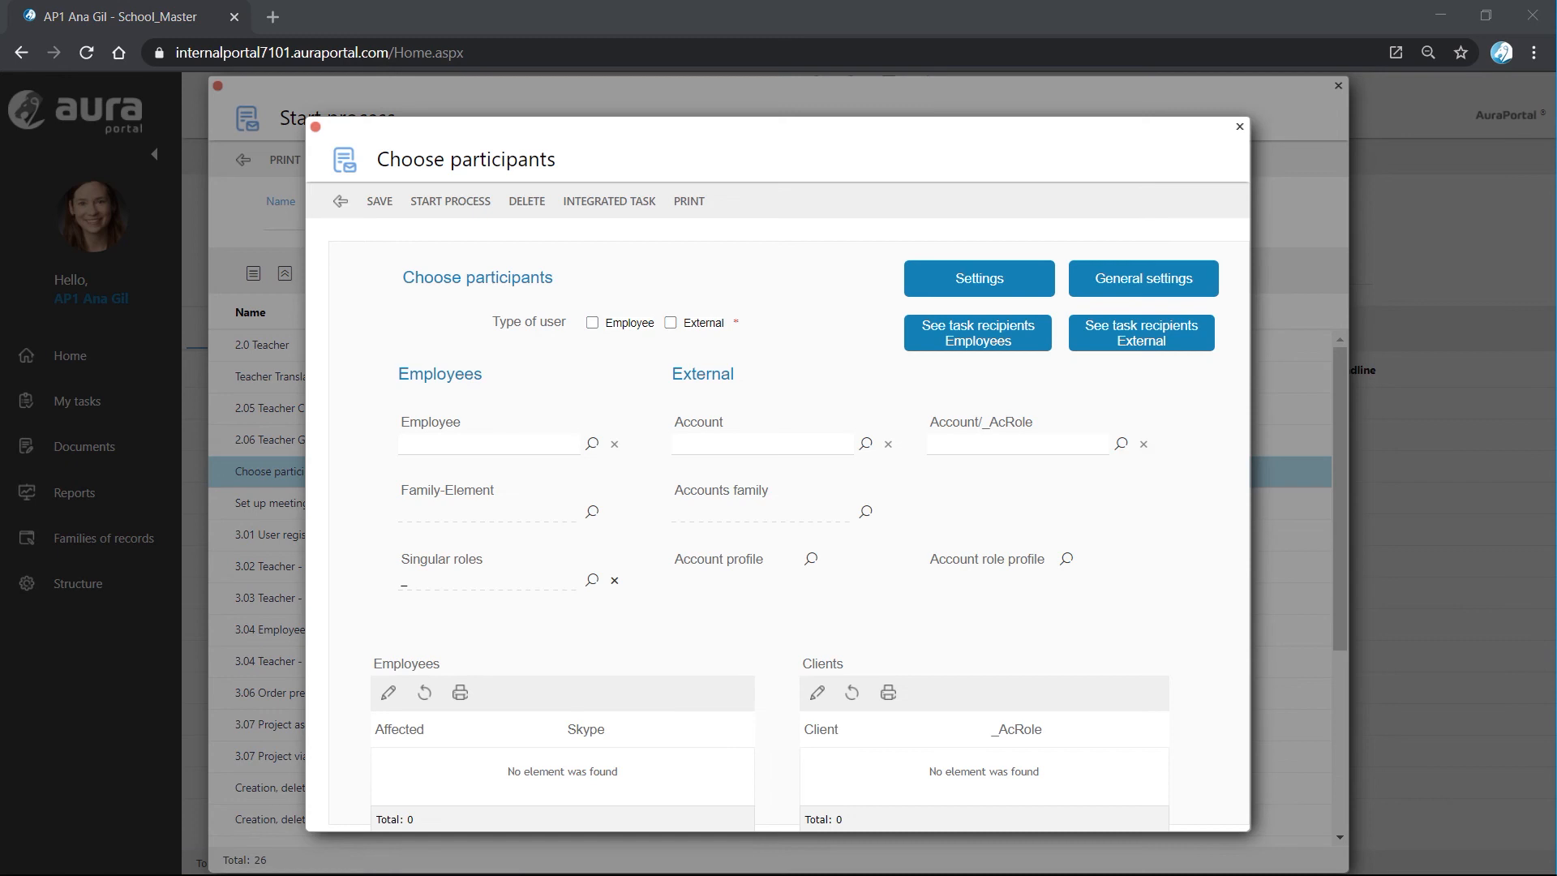
Set the user type to Employee, add the 0. Manager and 1. Administration employees to Family-Element, and save the Choose participants form.
click(591, 324)
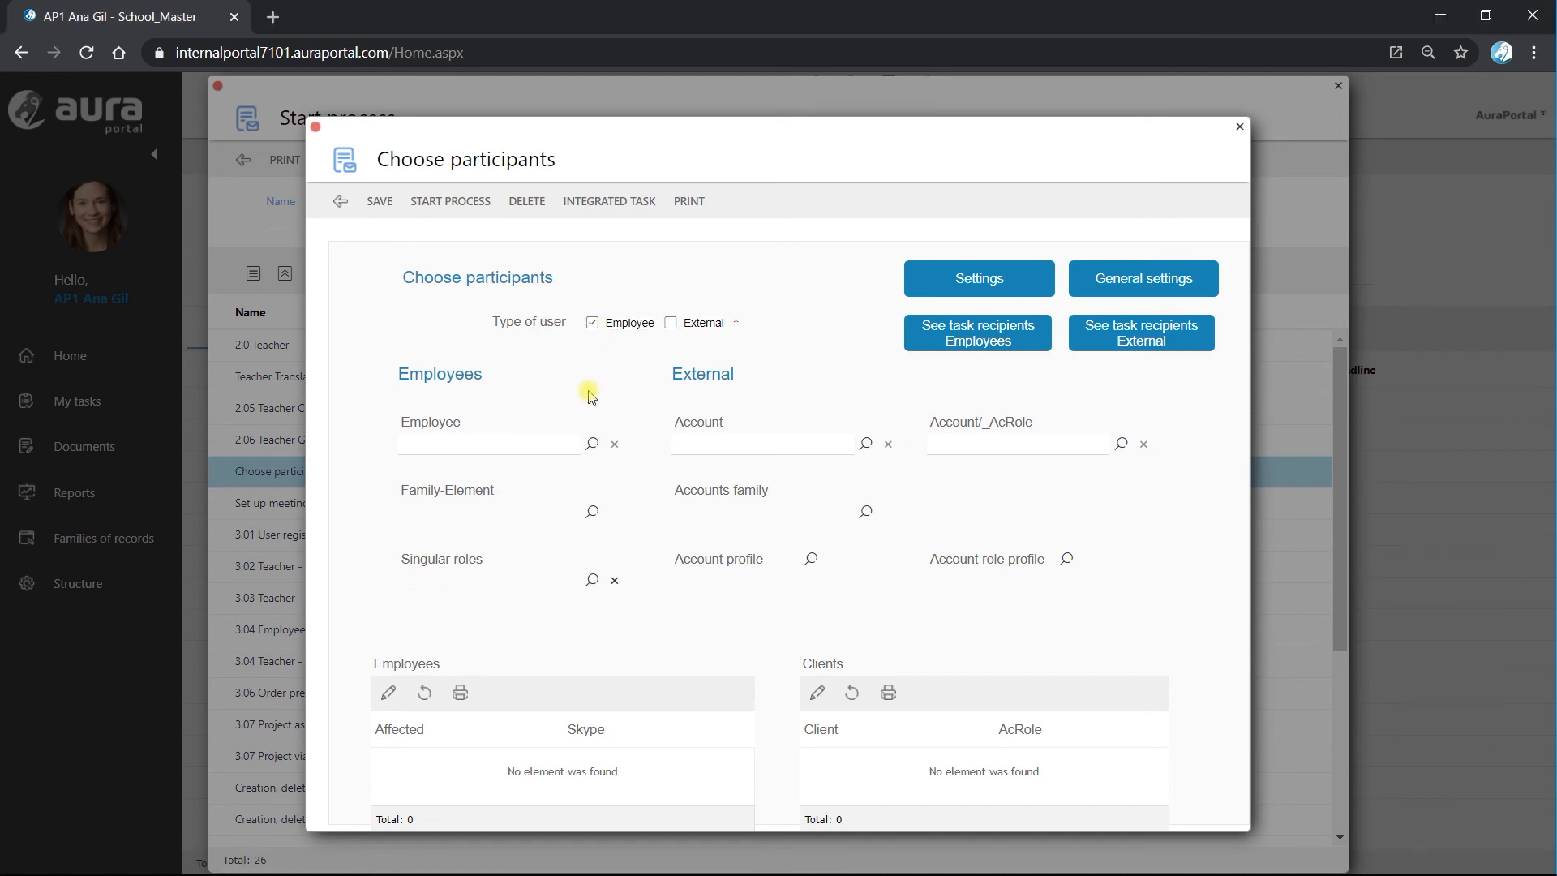
click(591, 513)
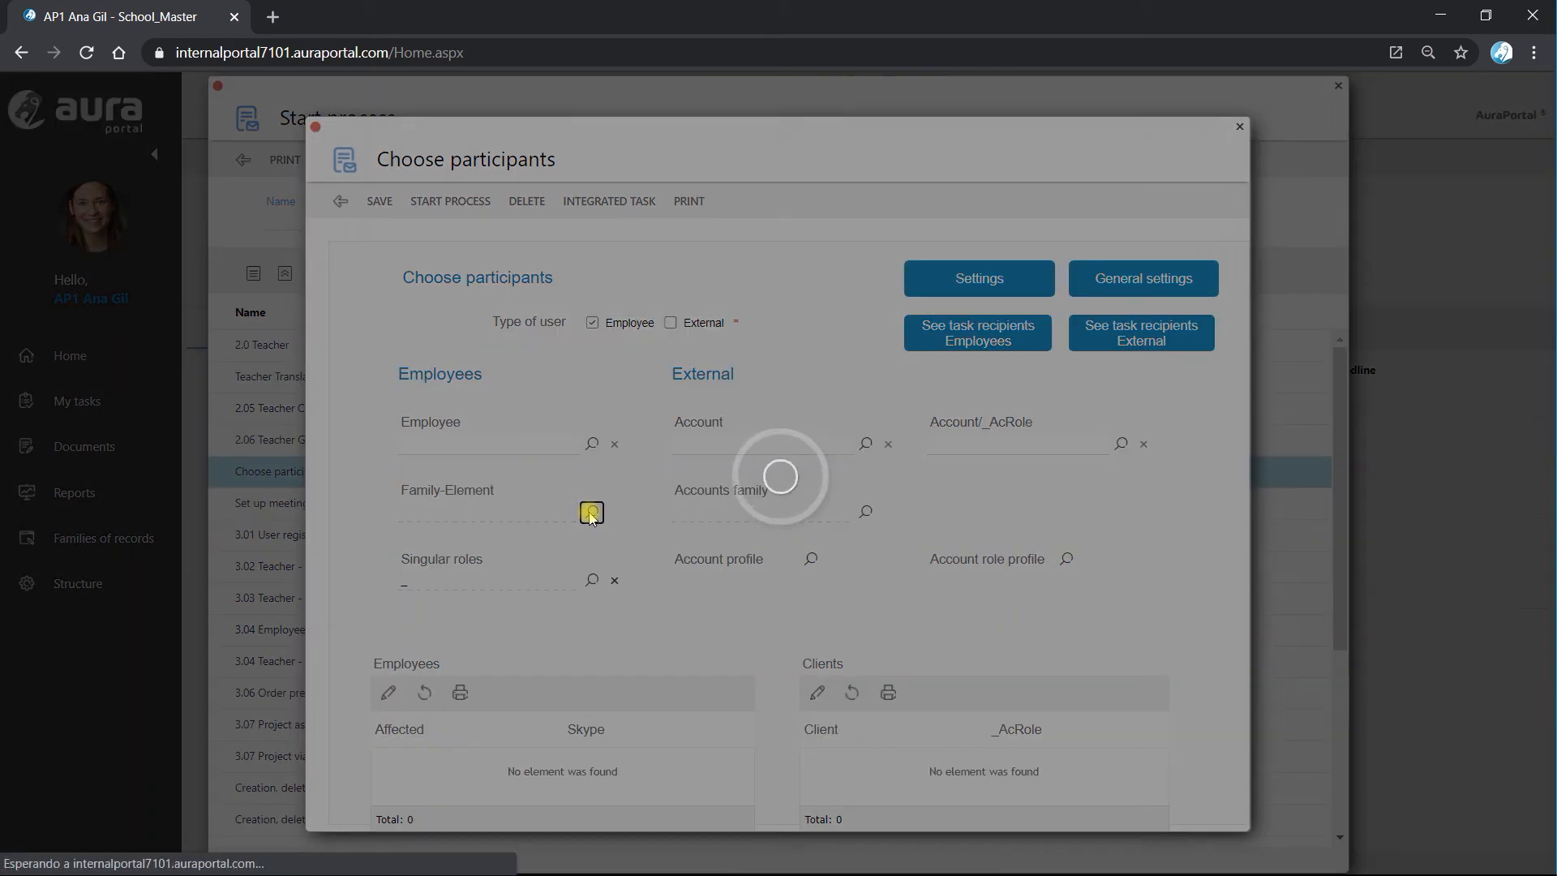
click(414, 212)
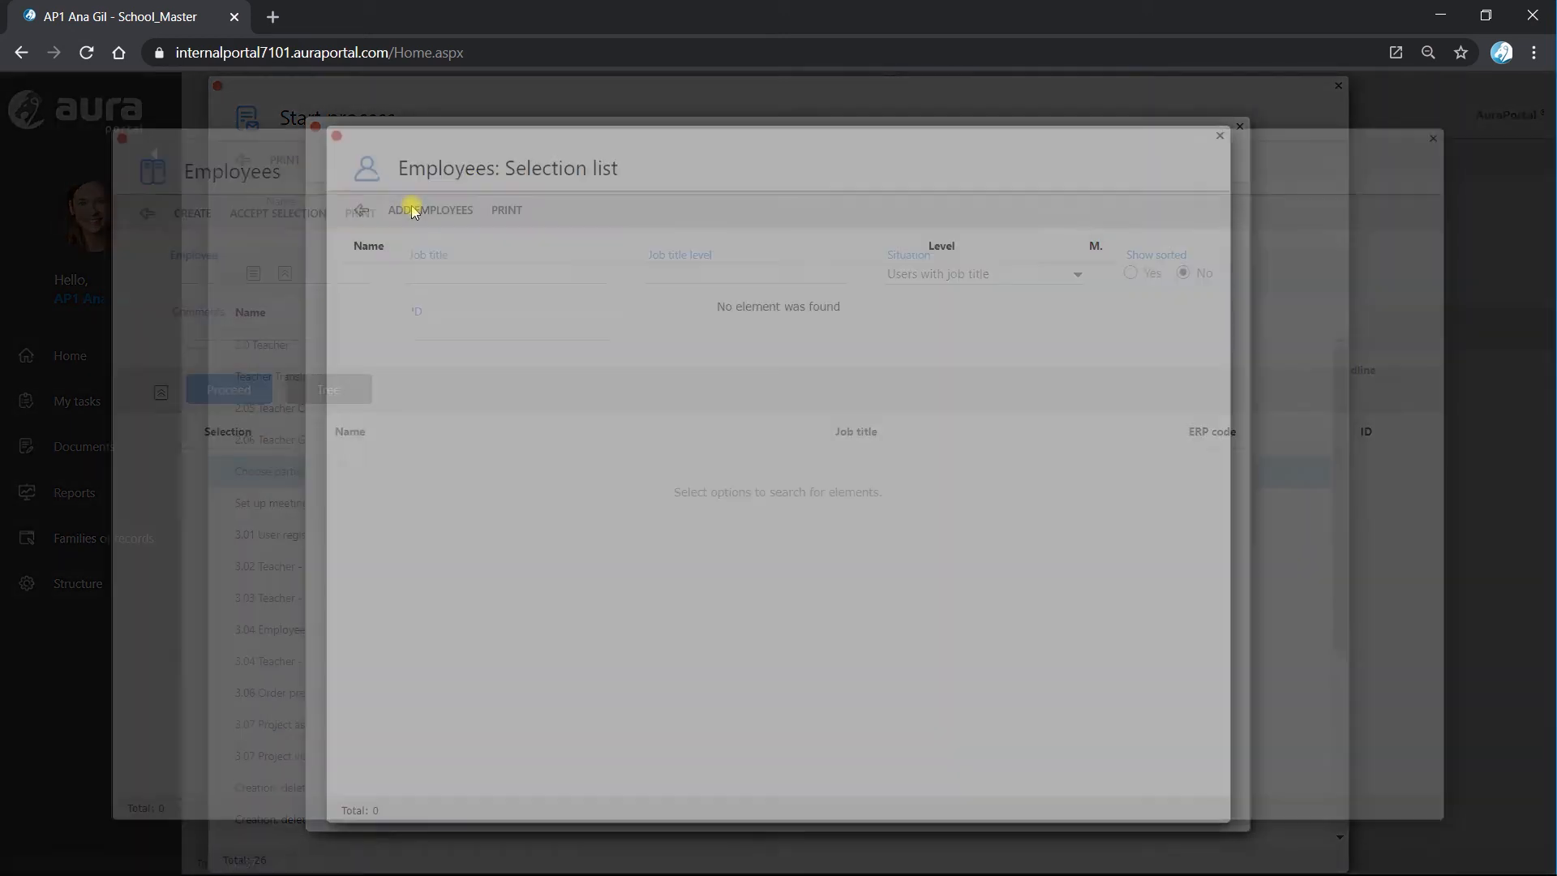
click(240, 391)
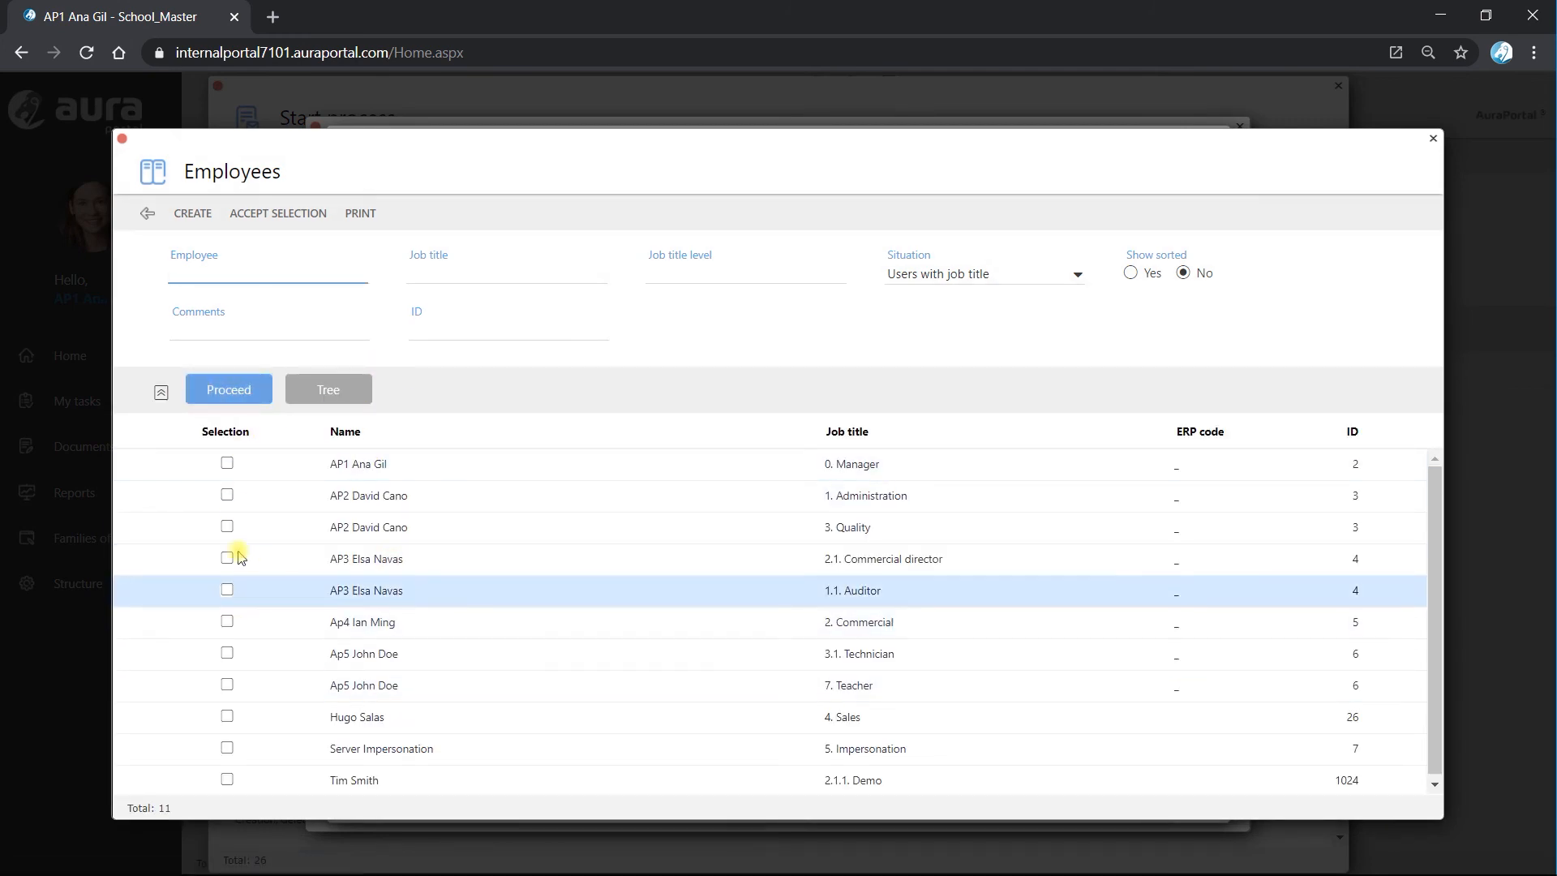
click(226, 464)
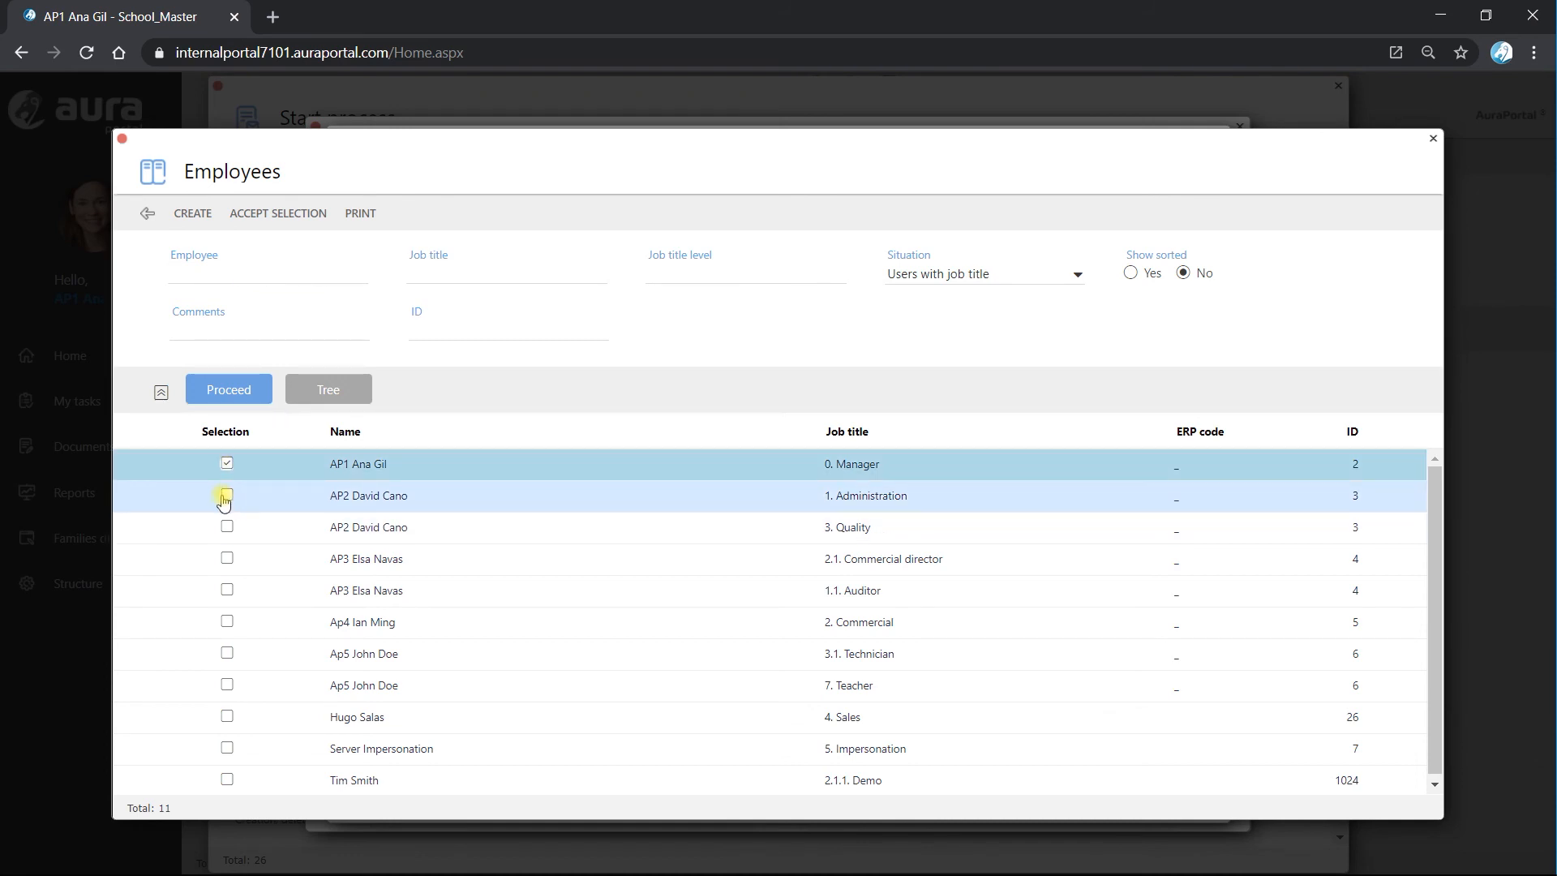
click(227, 497)
click(280, 212)
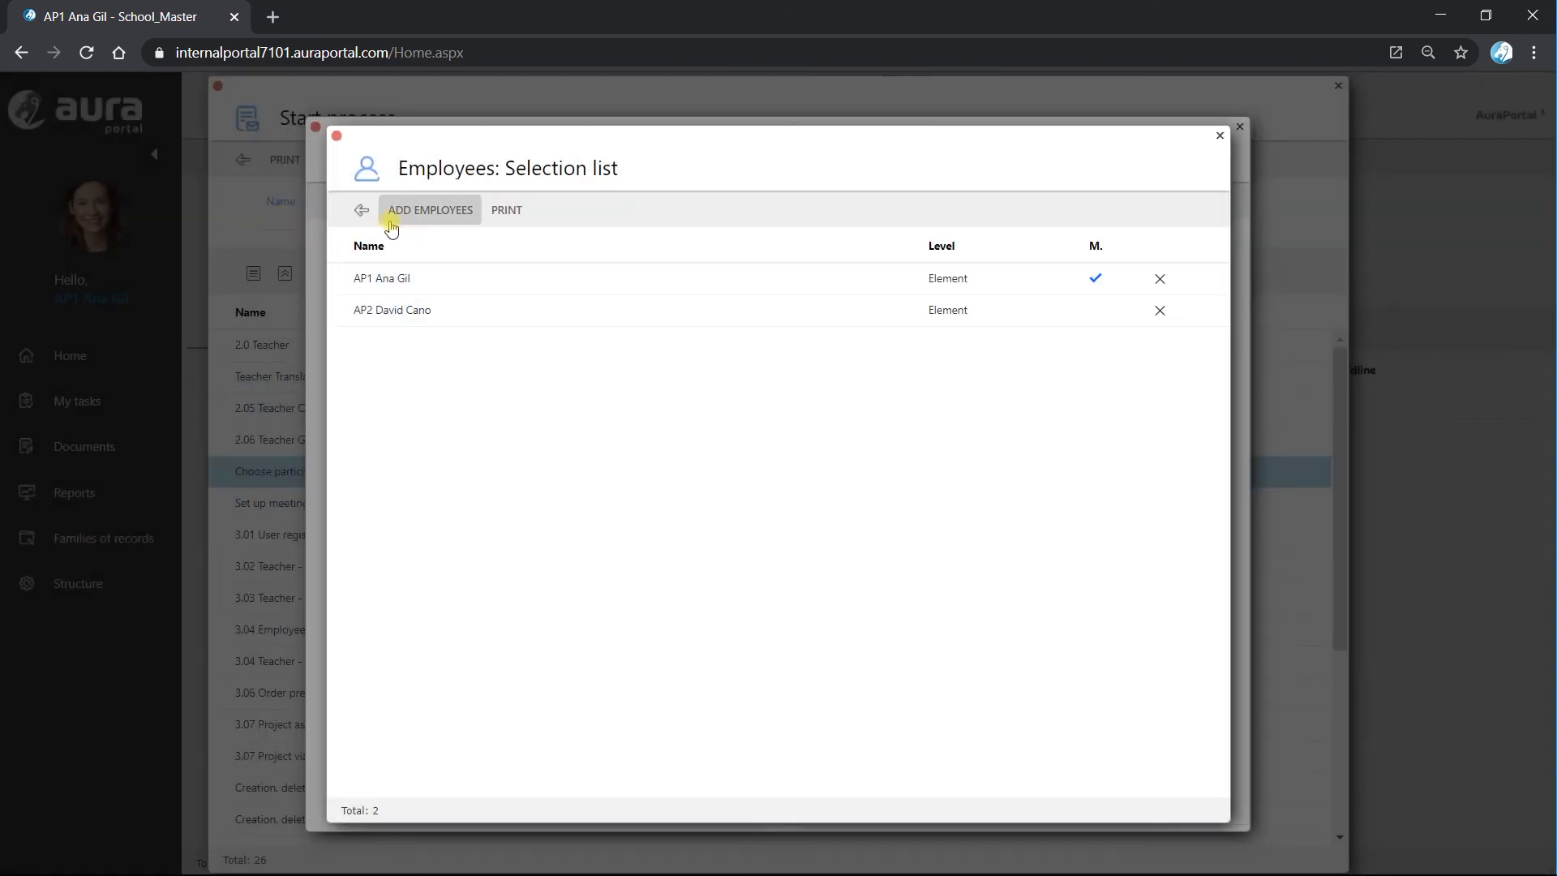
click(362, 213)
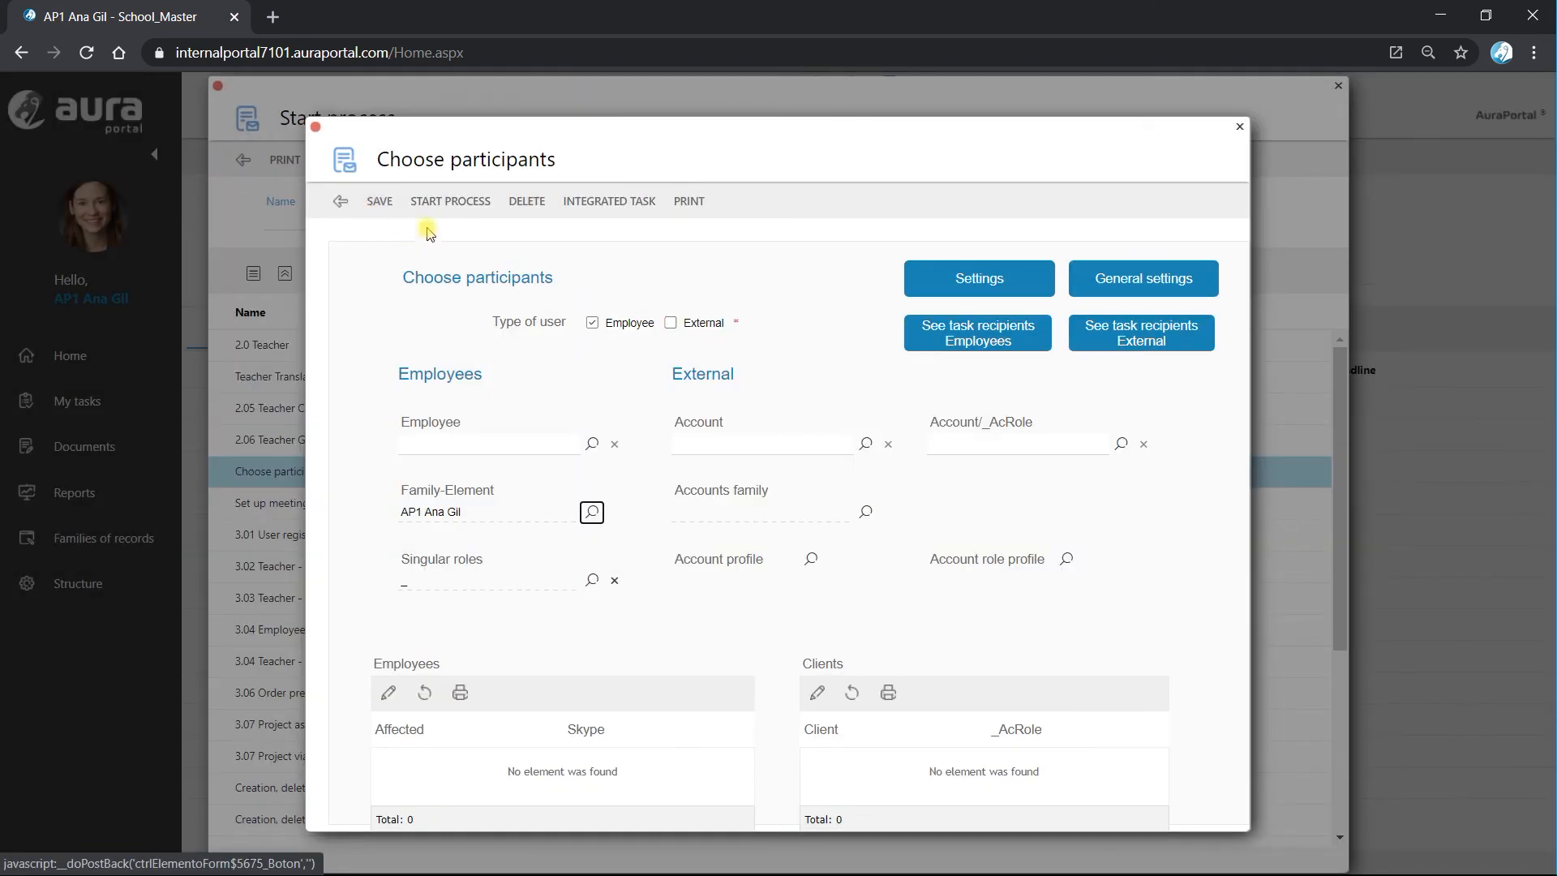
click(376, 206)
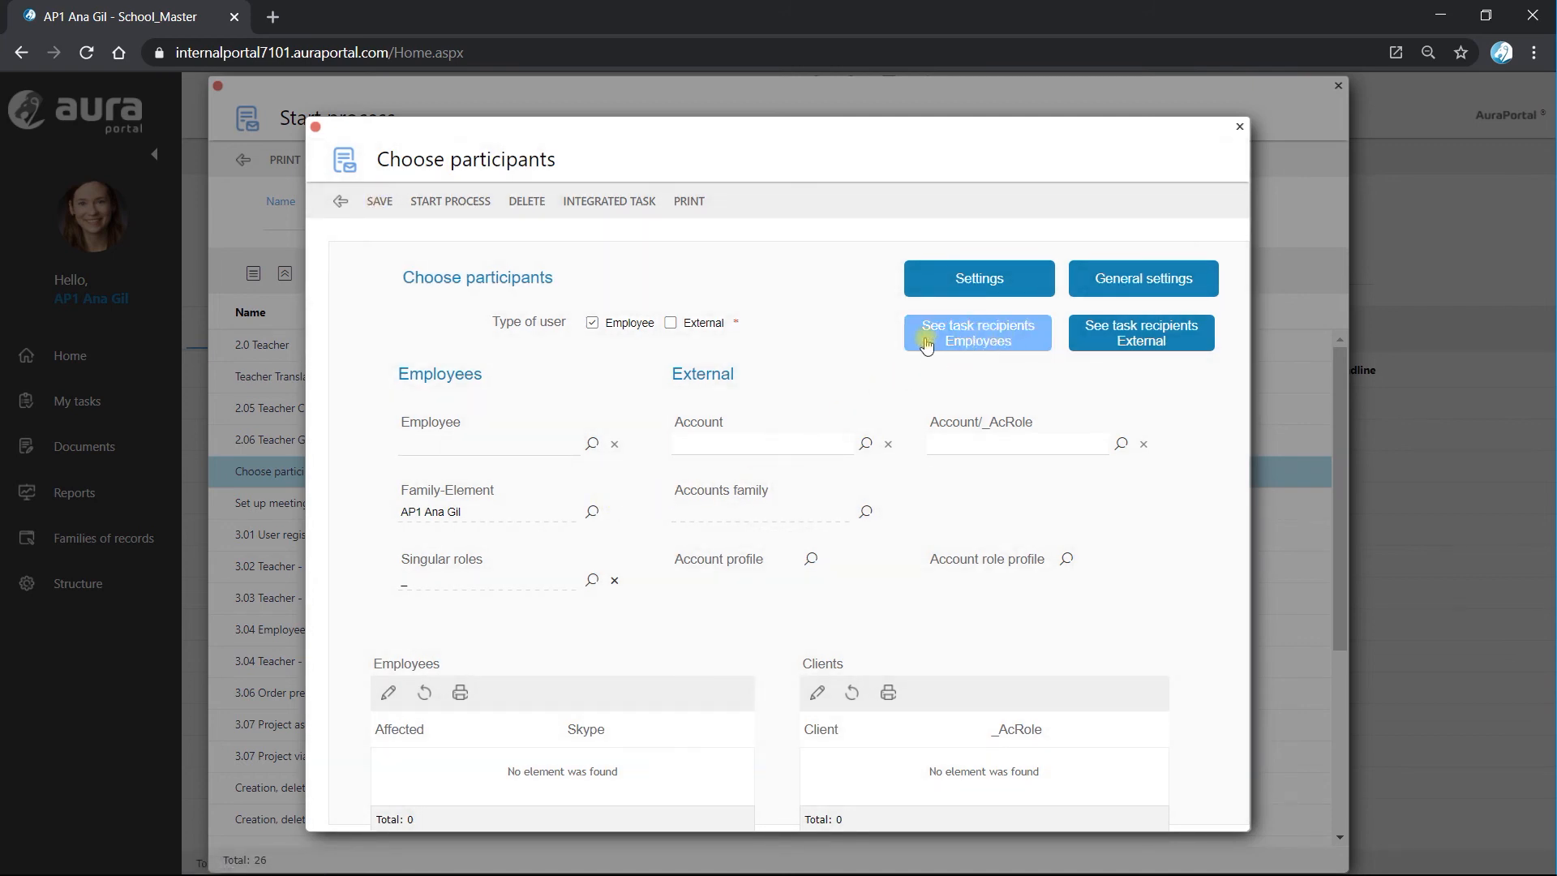
Look up the employee recipients of the task in the Performers list and return to the Choose participants form.
click(979, 341)
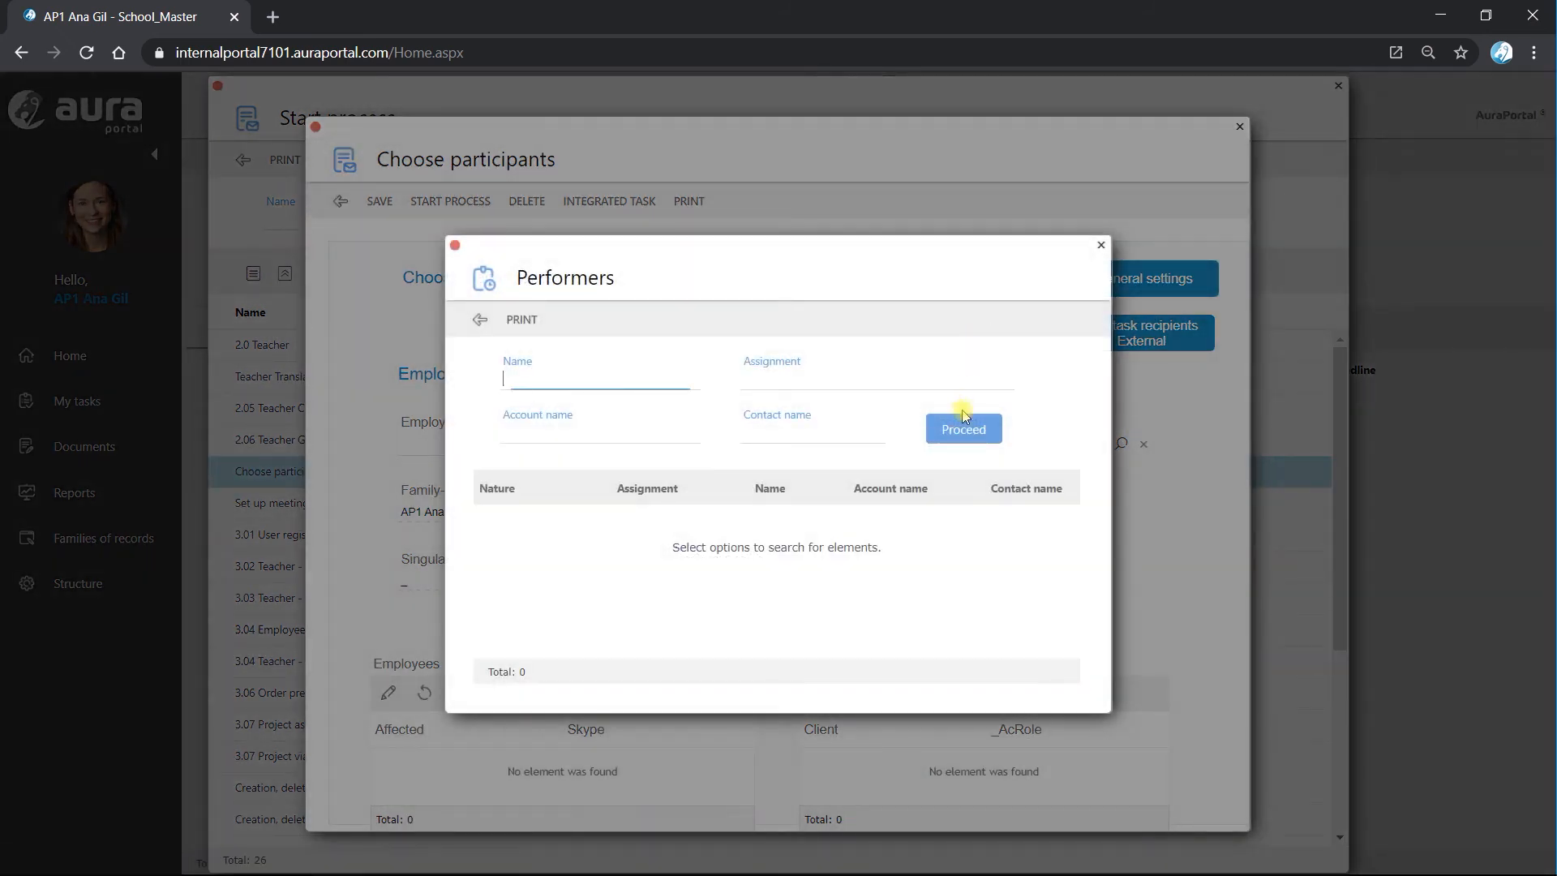
click(964, 415)
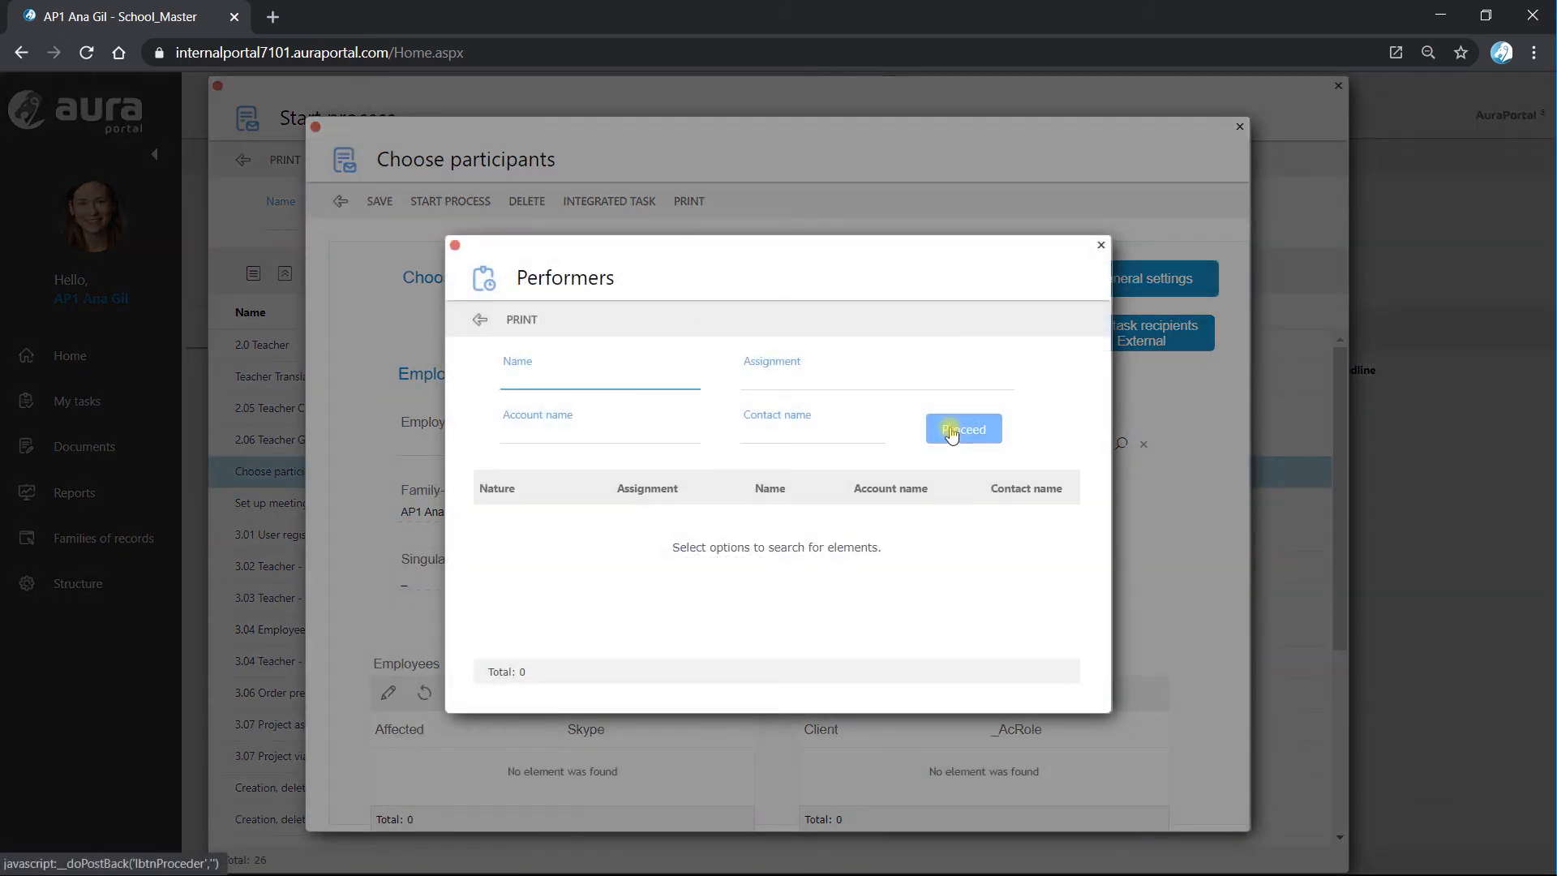
click(789, 561)
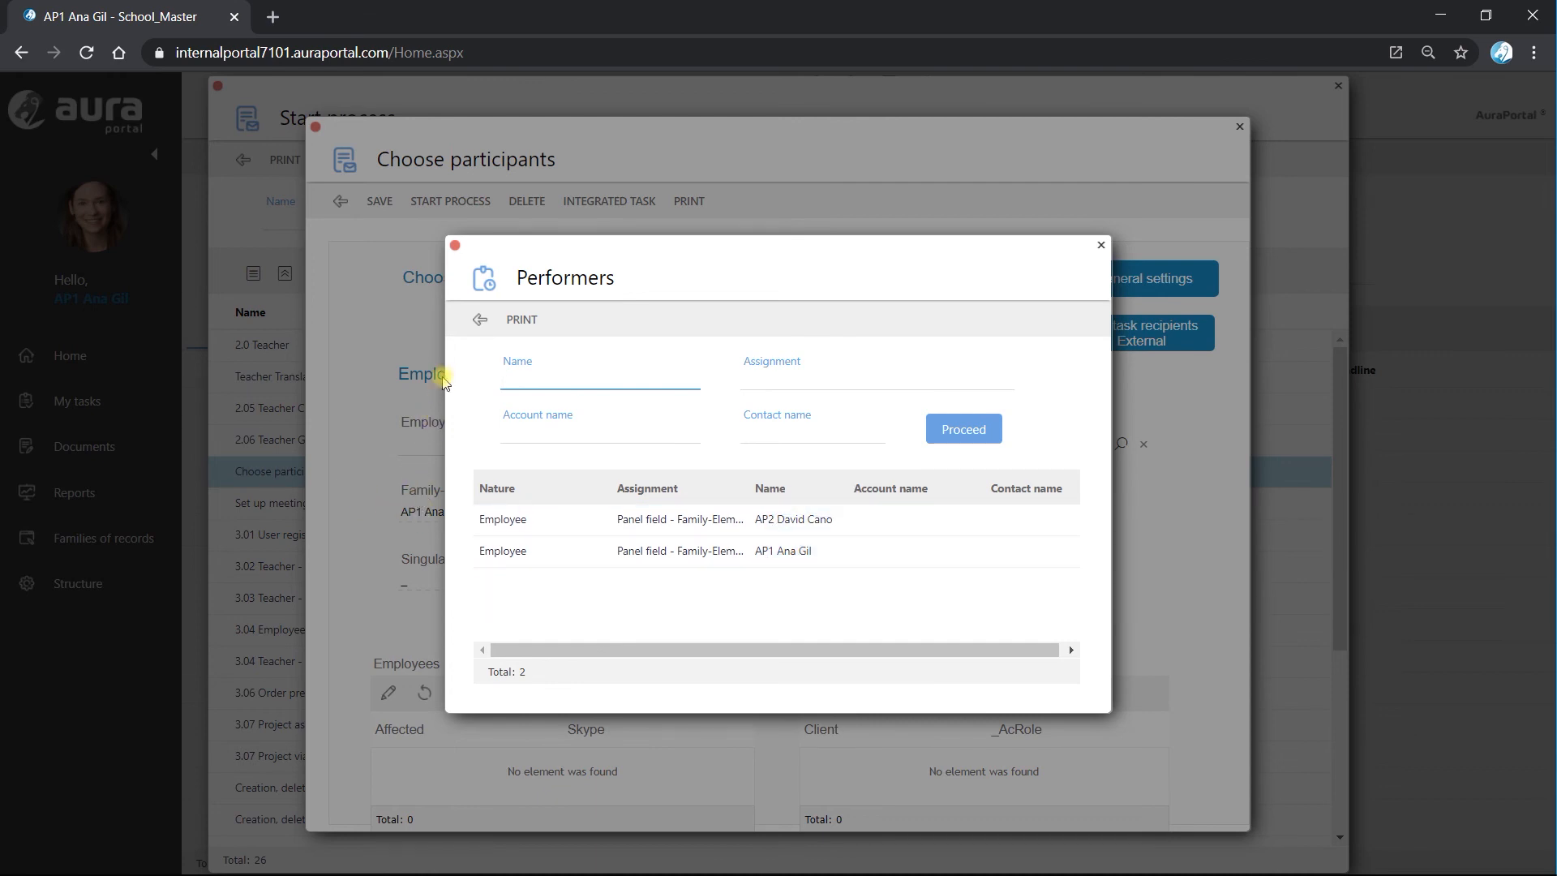
click(478, 321)
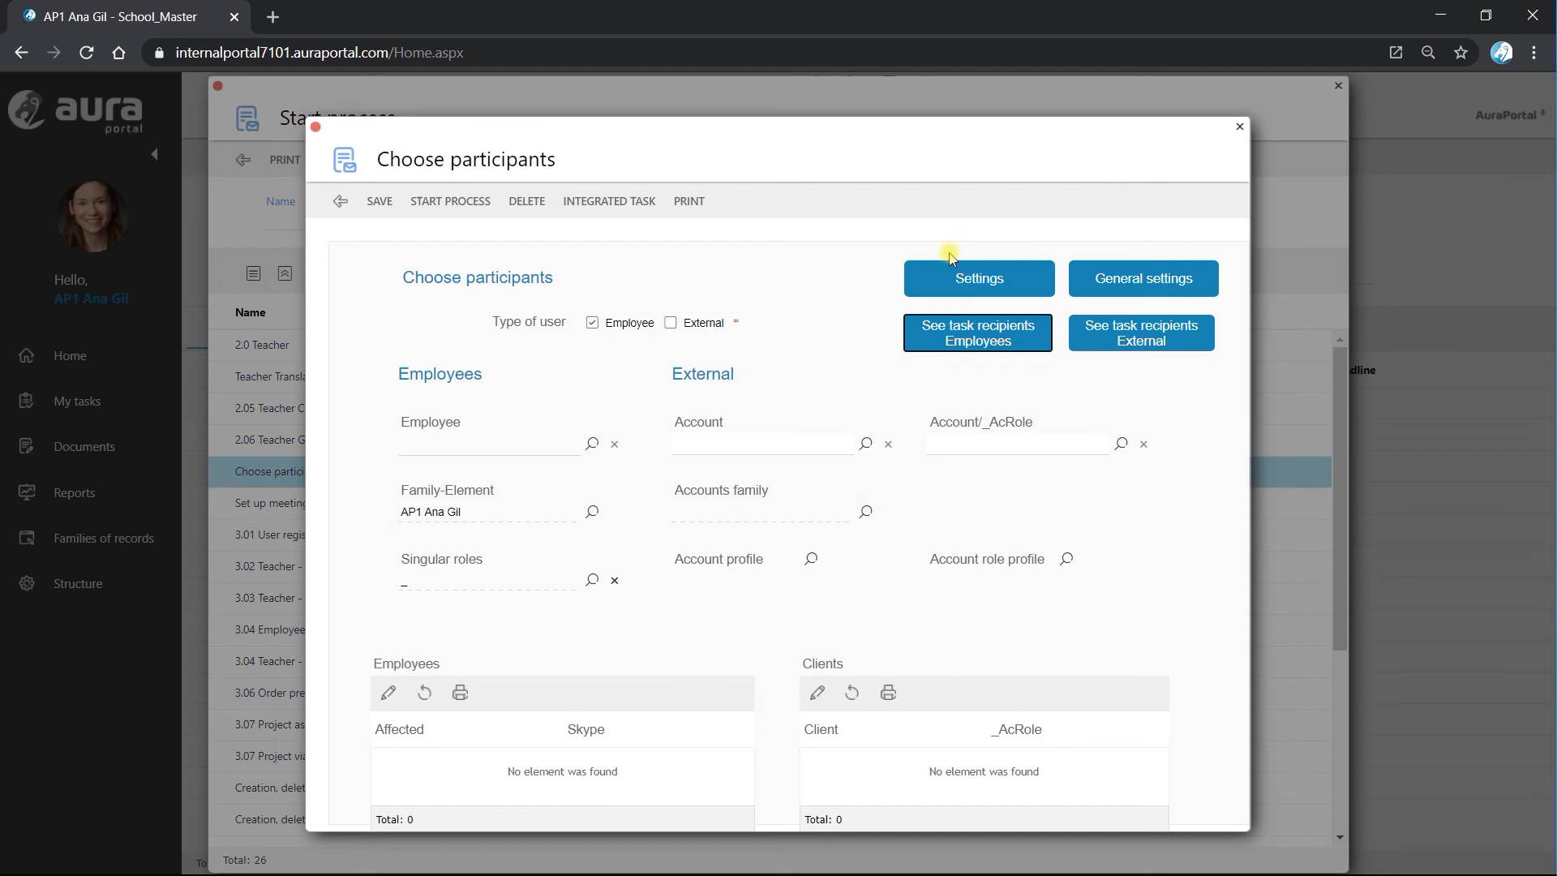
click(953, 328)
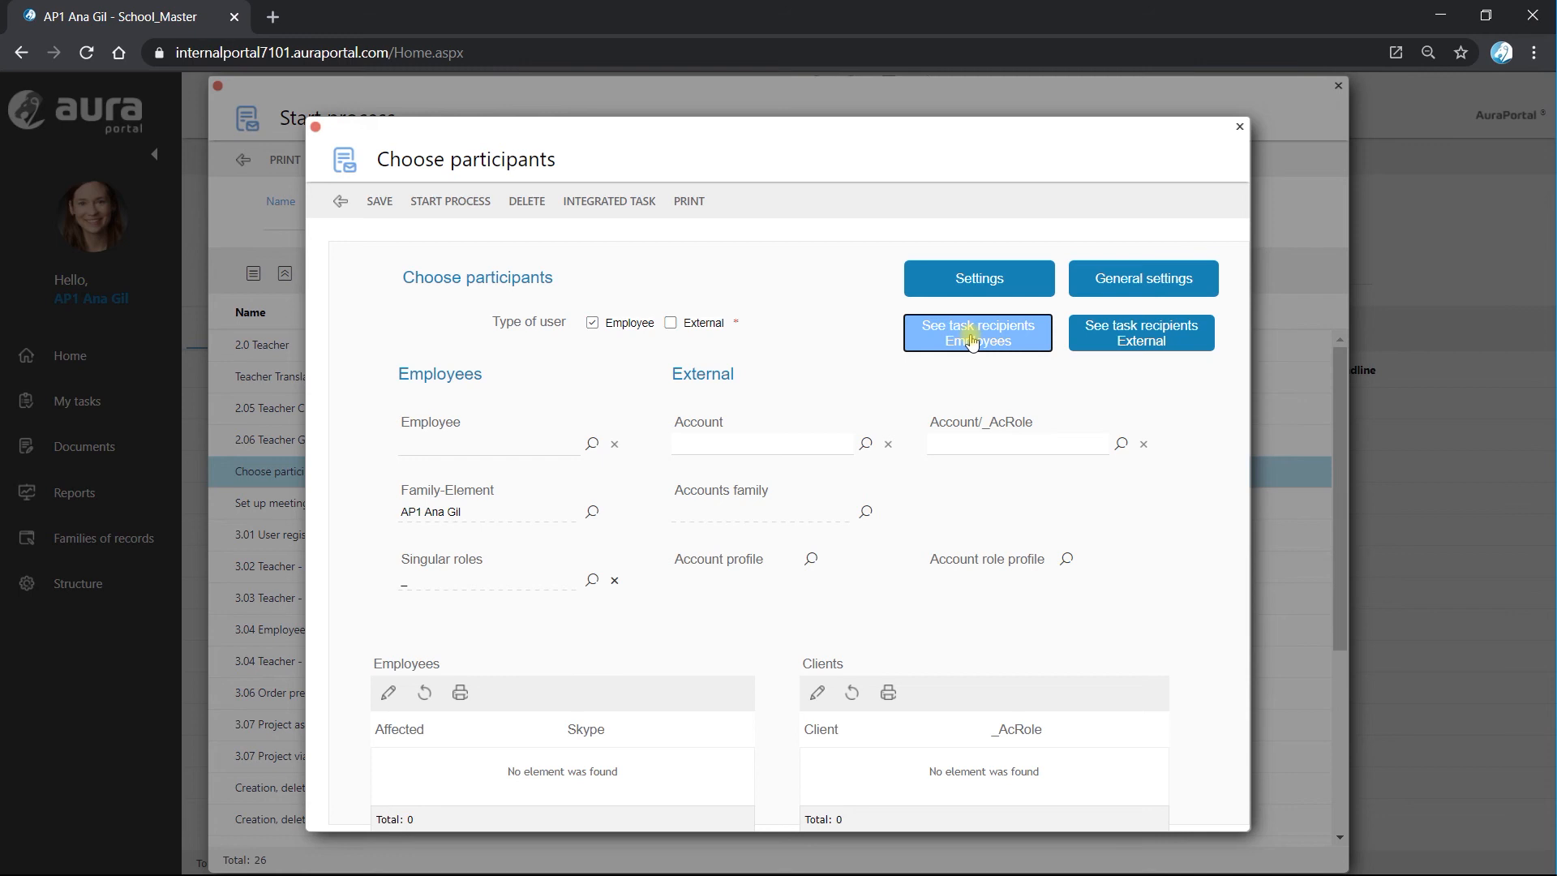
Examine the class of task behind the See task recipients Employees button in message form 1.IM.1, then save and exit the form settings.
click(979, 280)
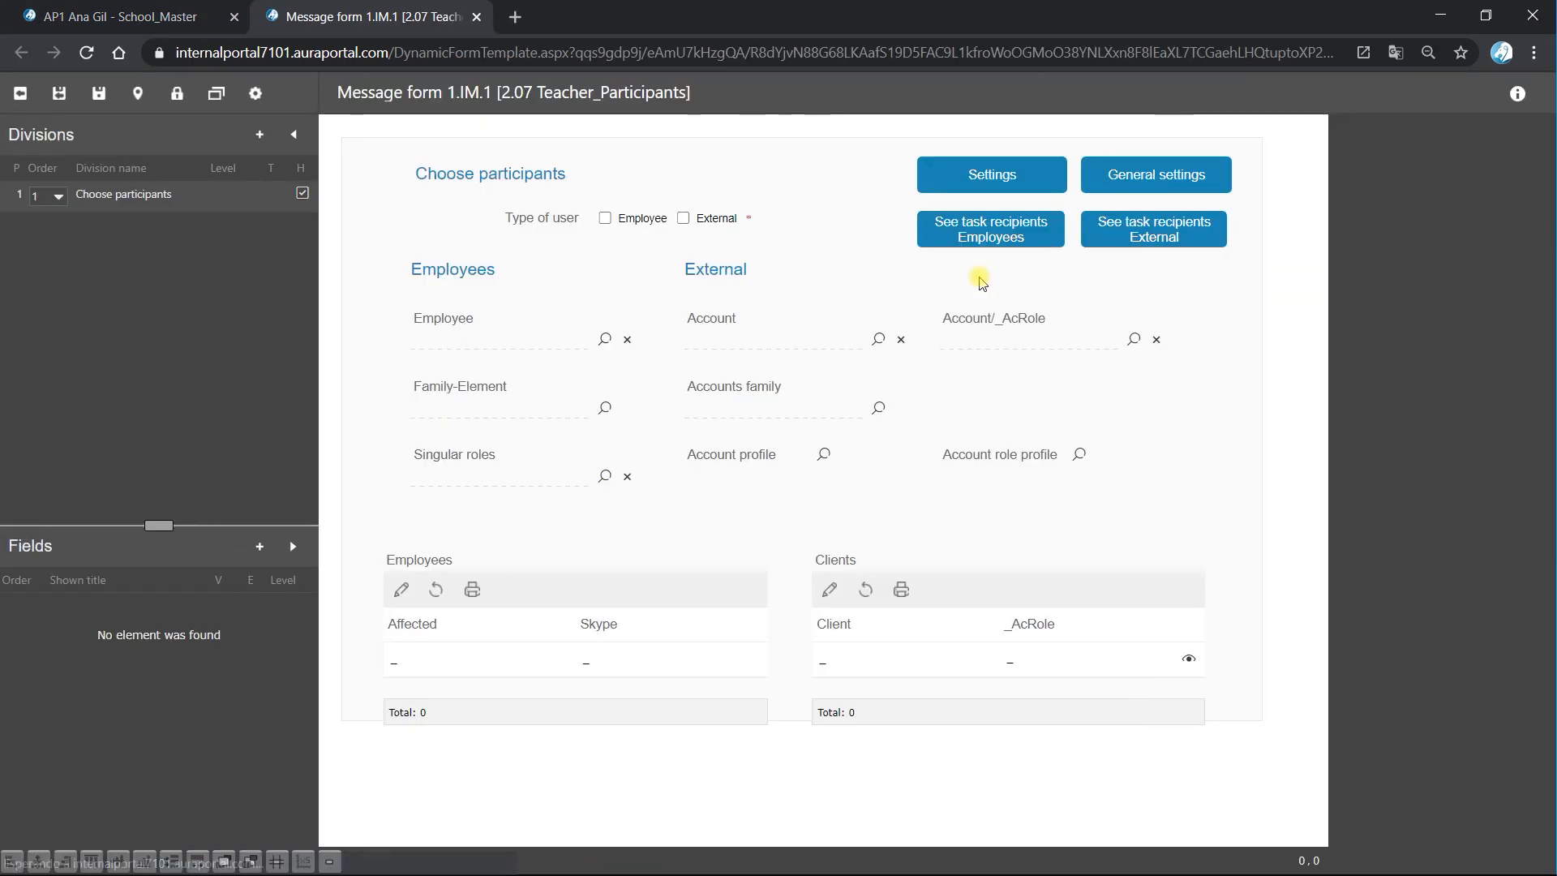
click(1015, 240)
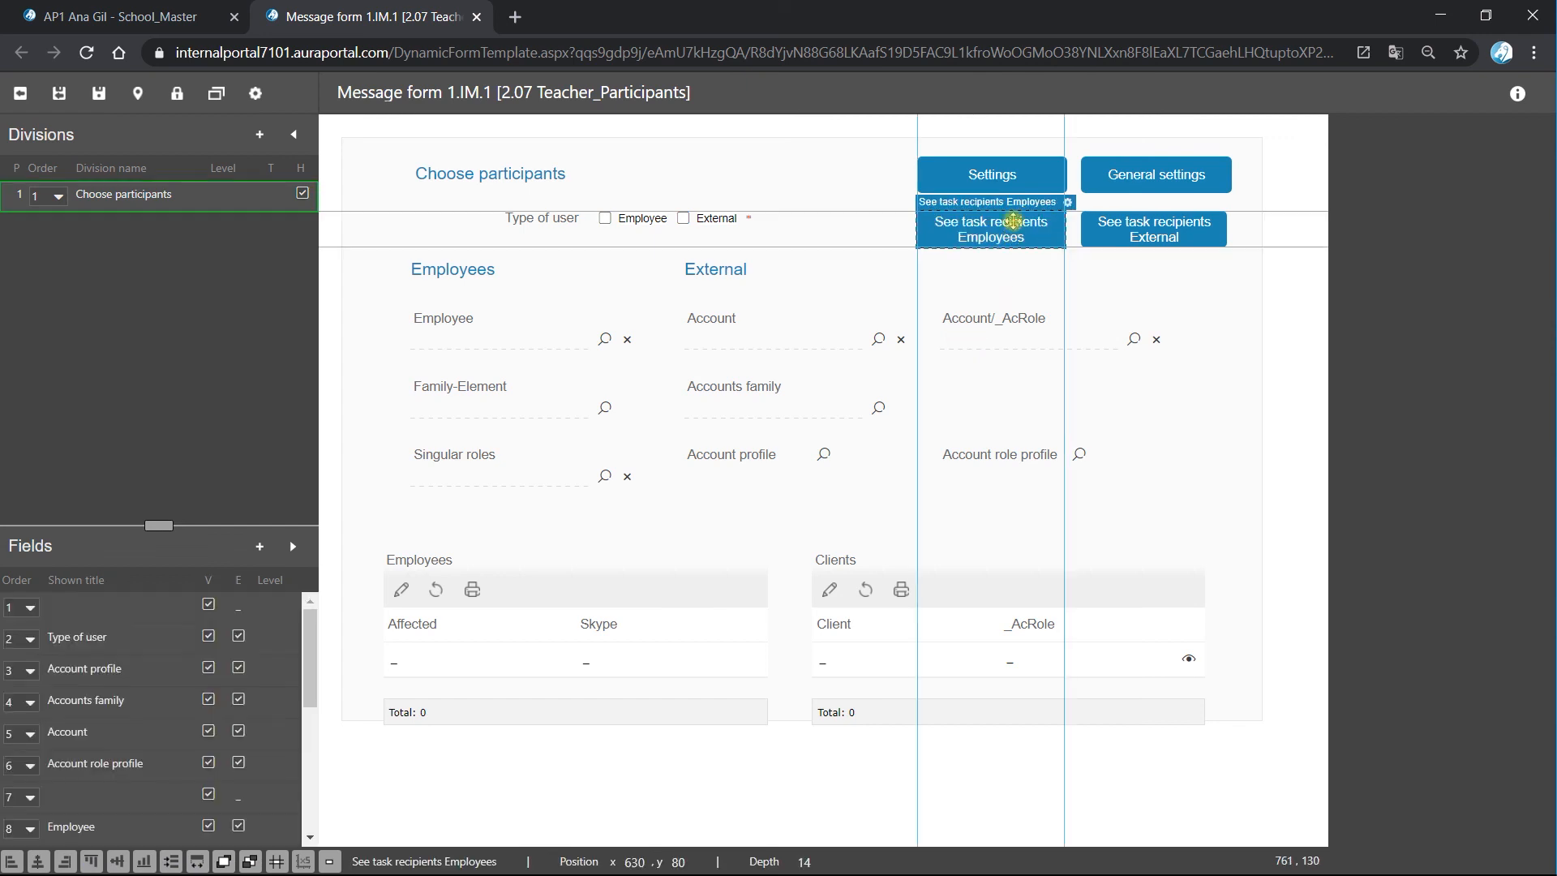
double_click(1064, 208)
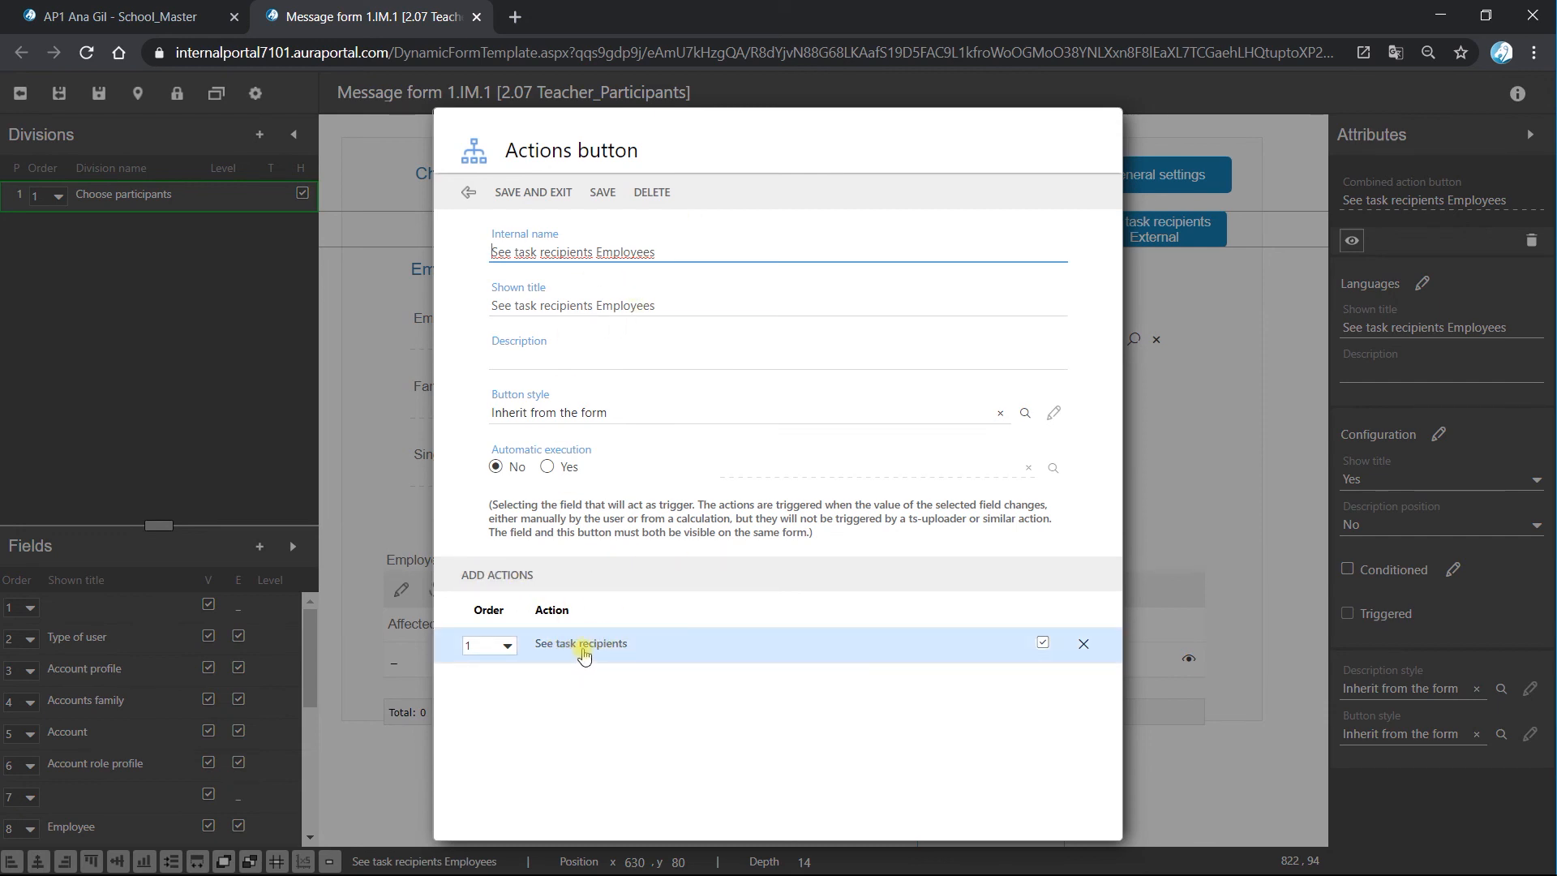
double_click(583, 644)
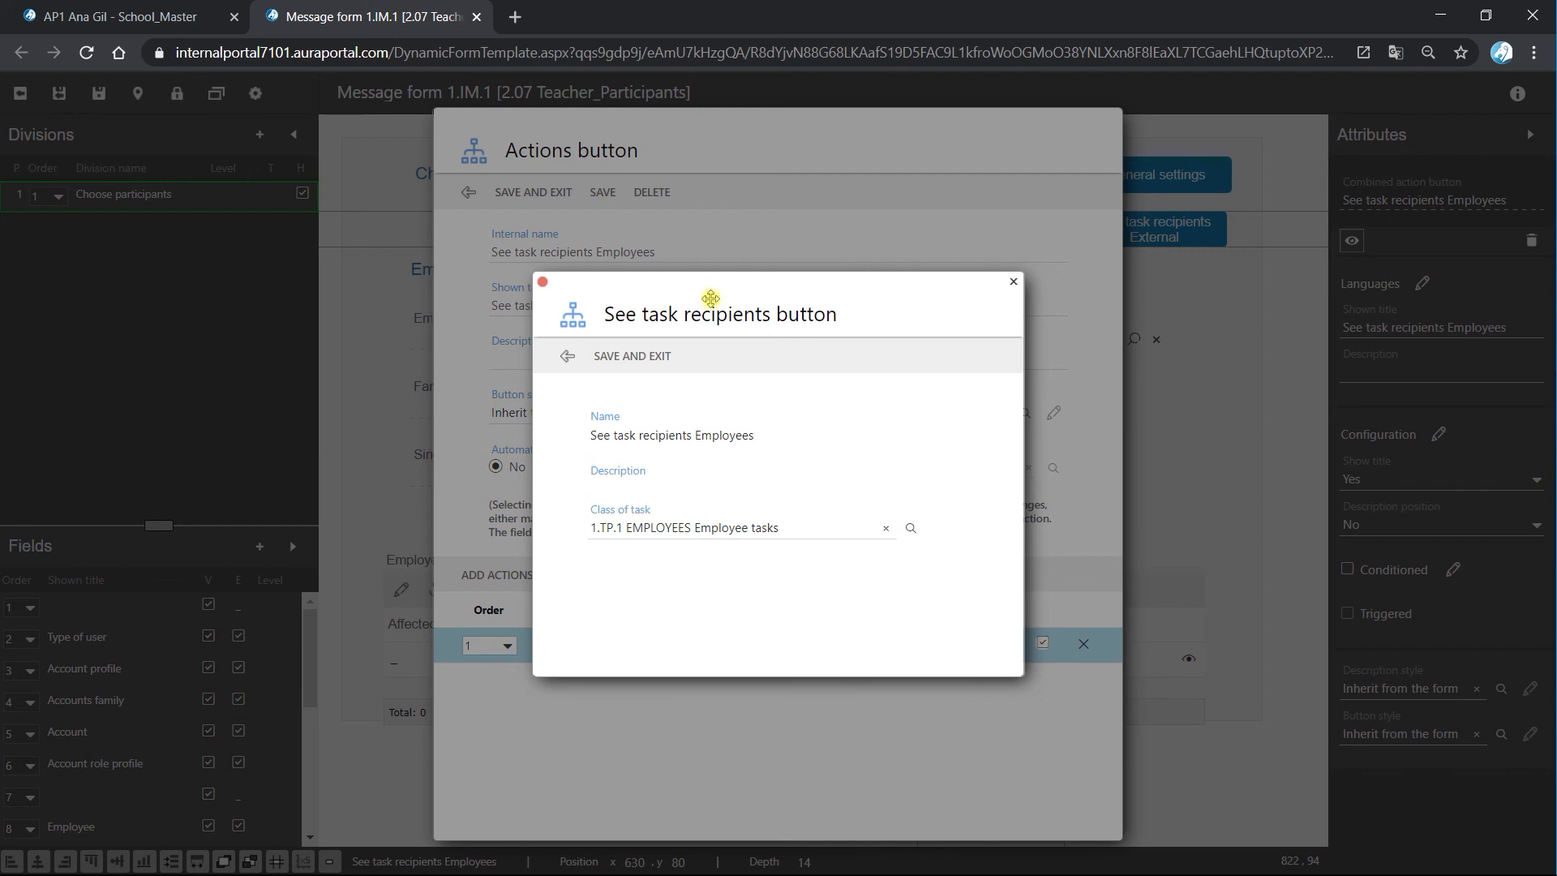
click(644, 355)
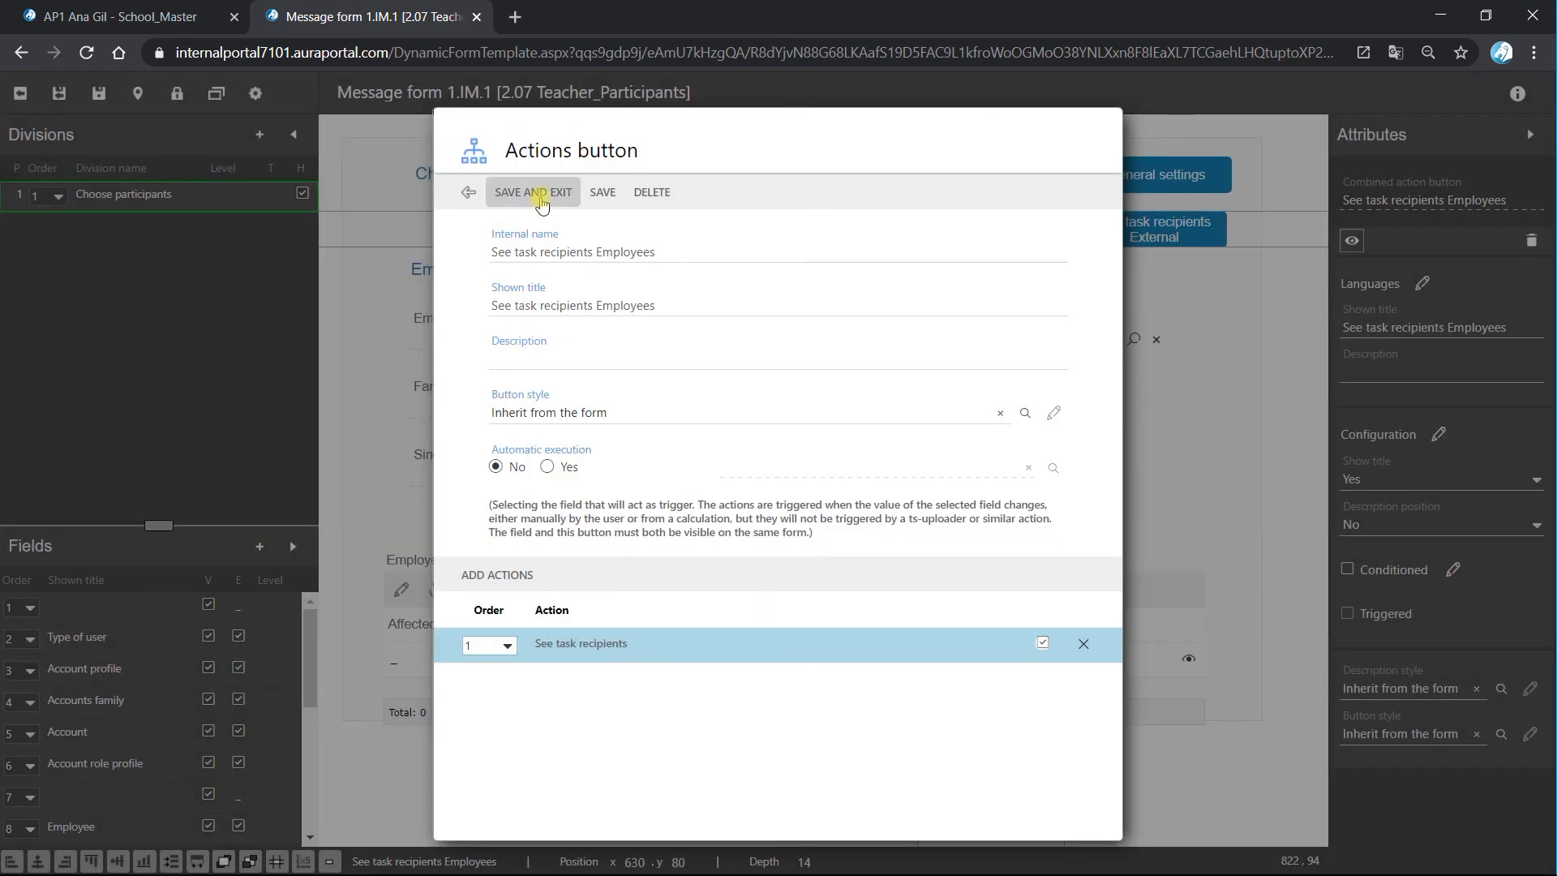
click(523, 192)
click(65, 97)
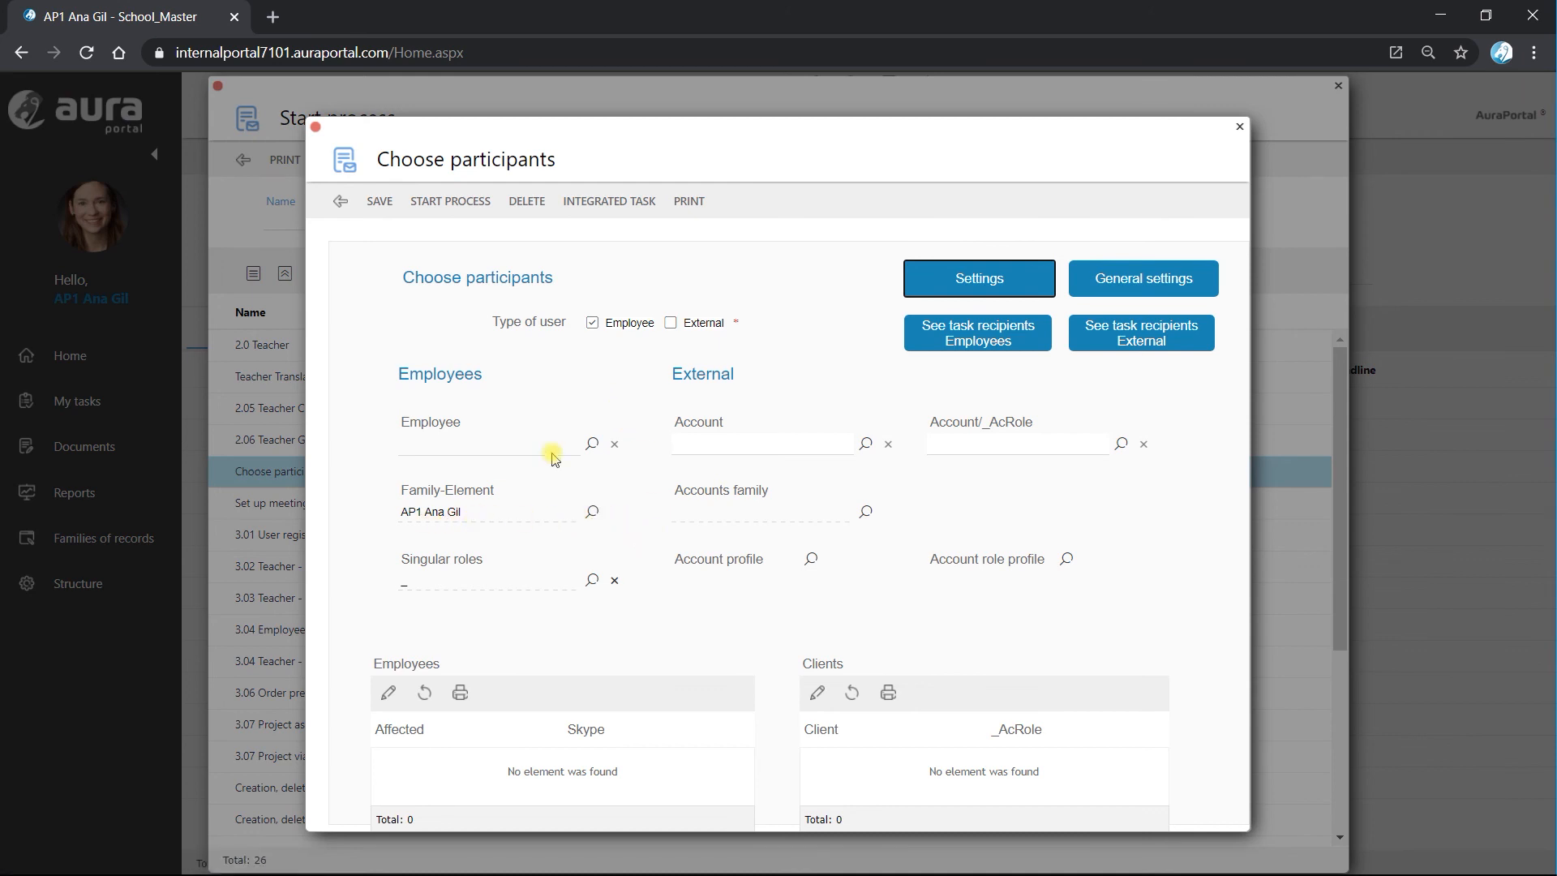
Start the process and check TP.1's performer in the execution path and diagram of the running 2.07 Teacher_Participants execution.
click(453, 203)
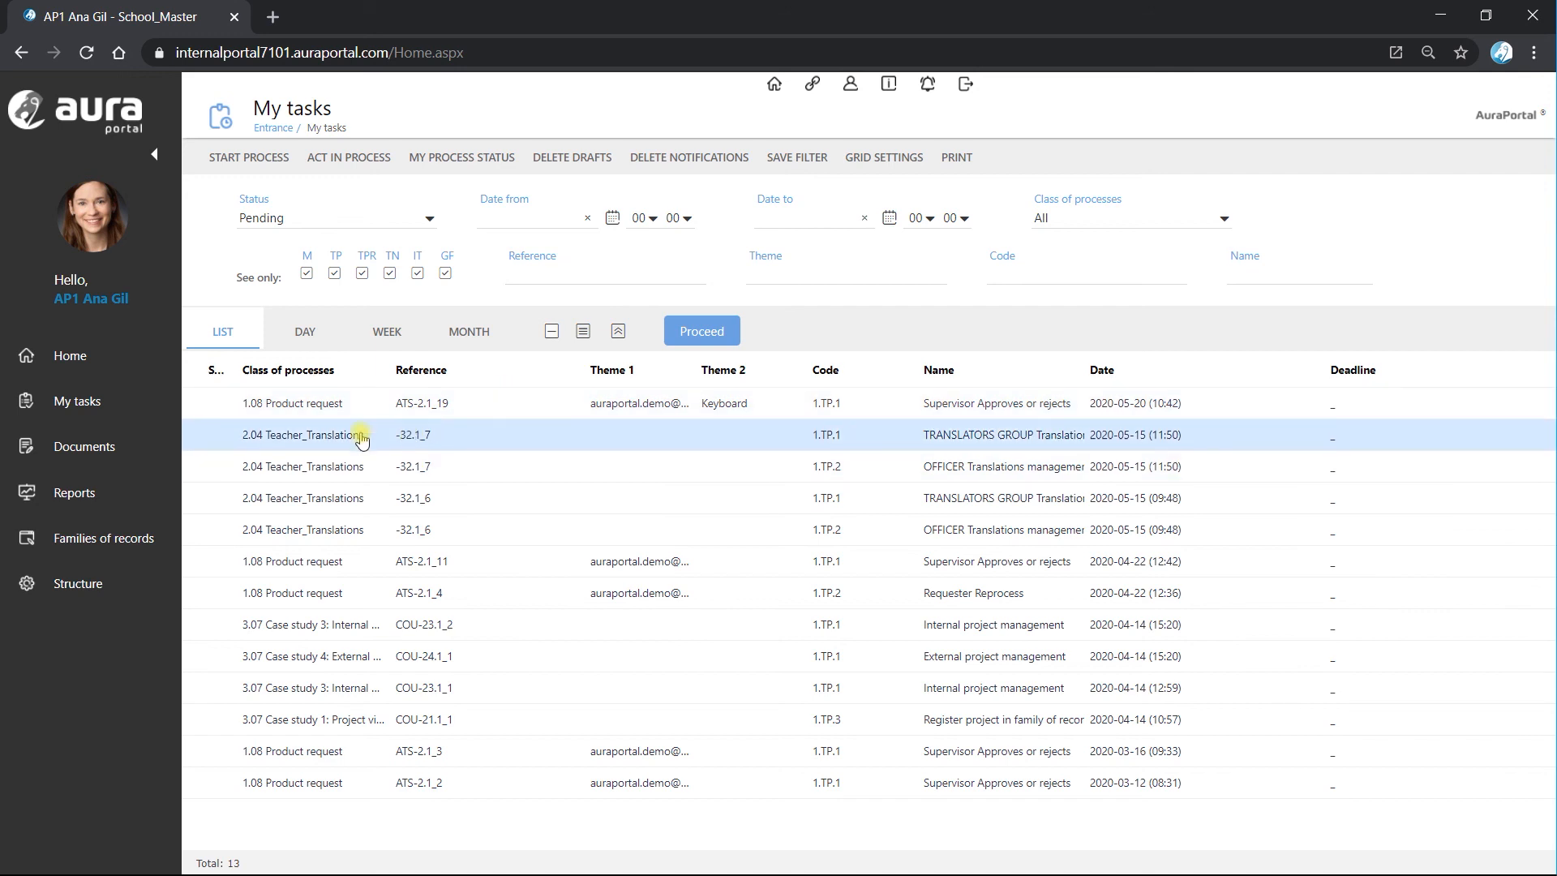
click(87, 491)
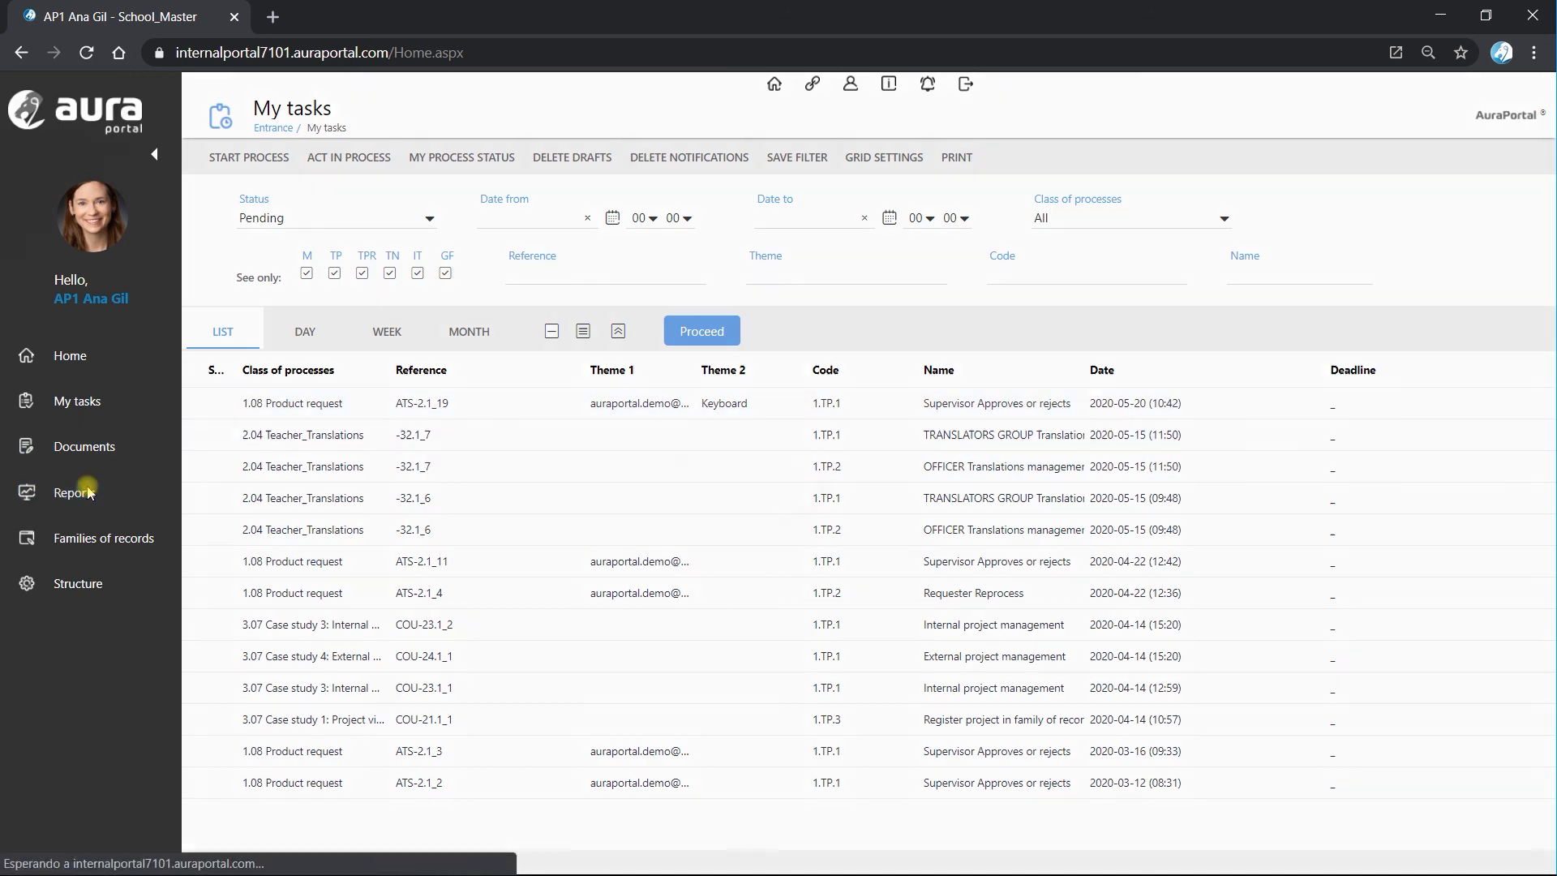
double_click(324, 347)
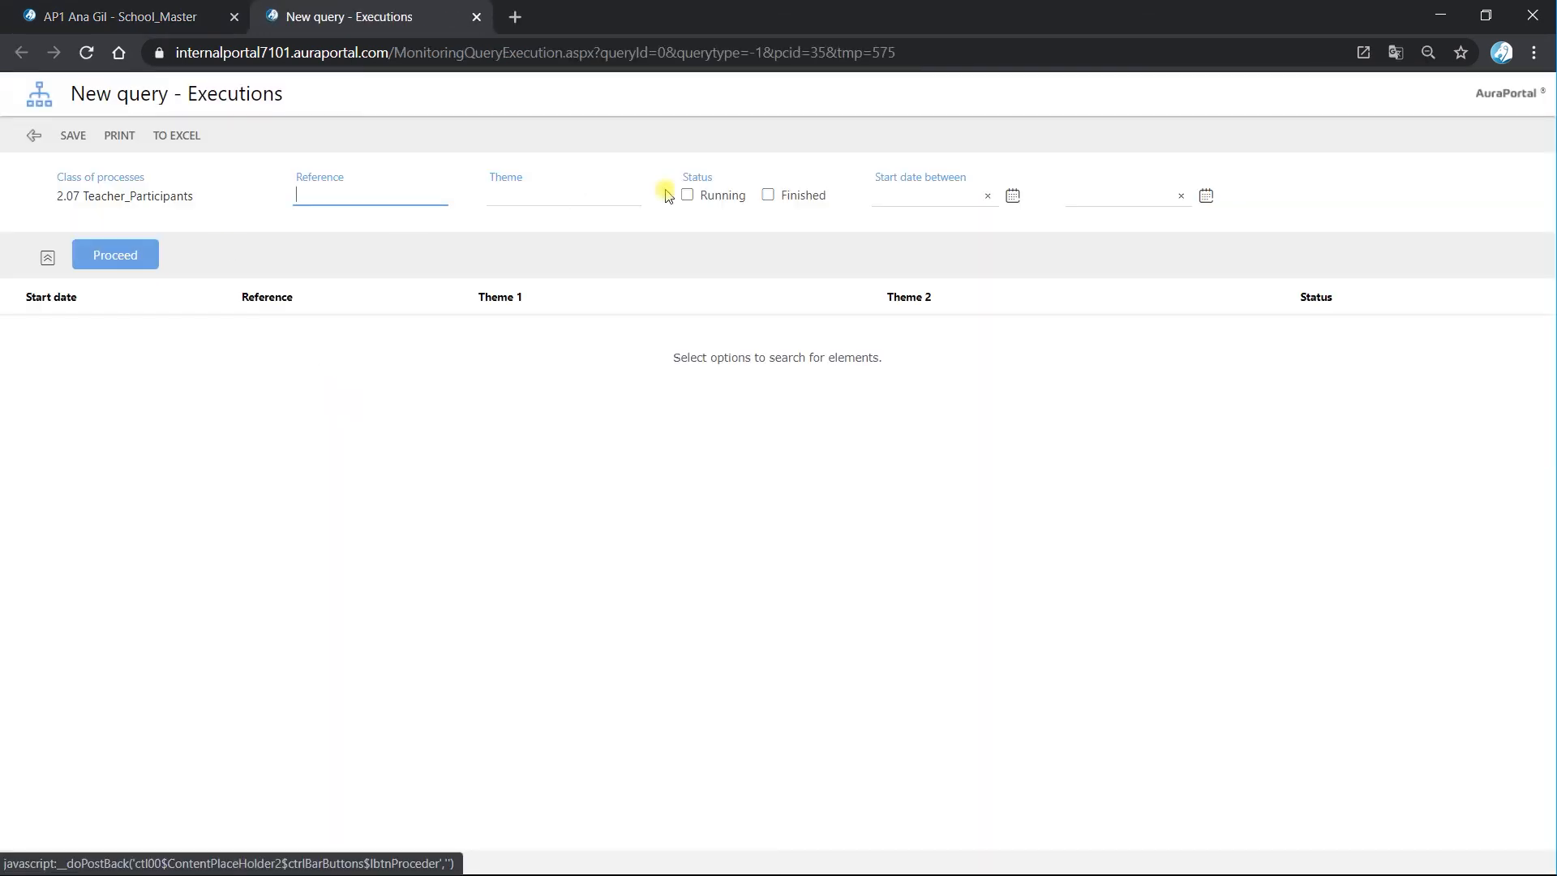
click(106, 255)
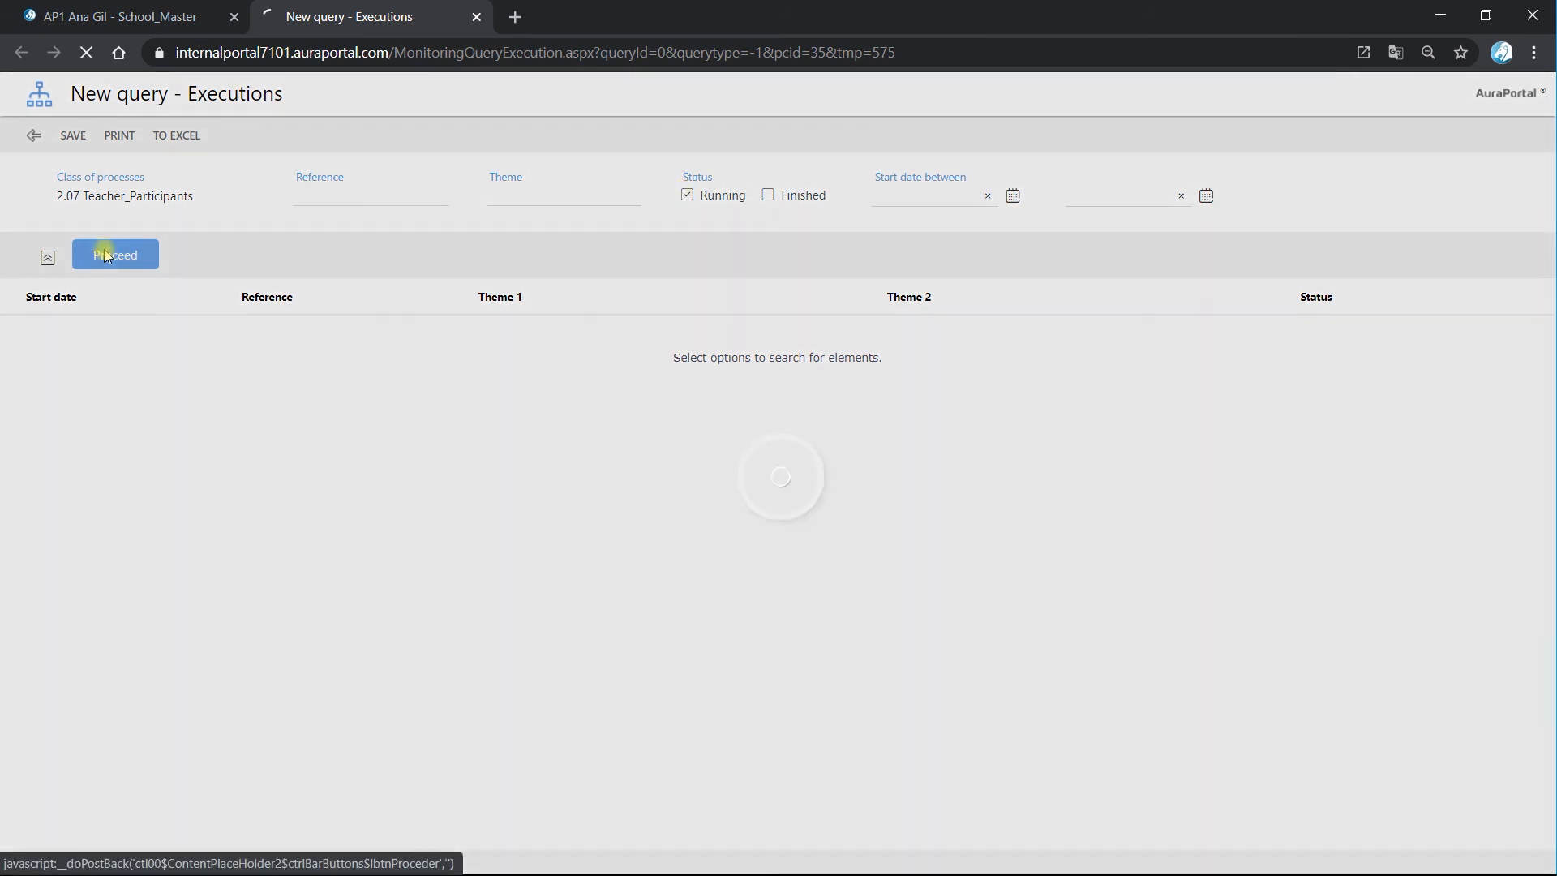
double_click(164, 343)
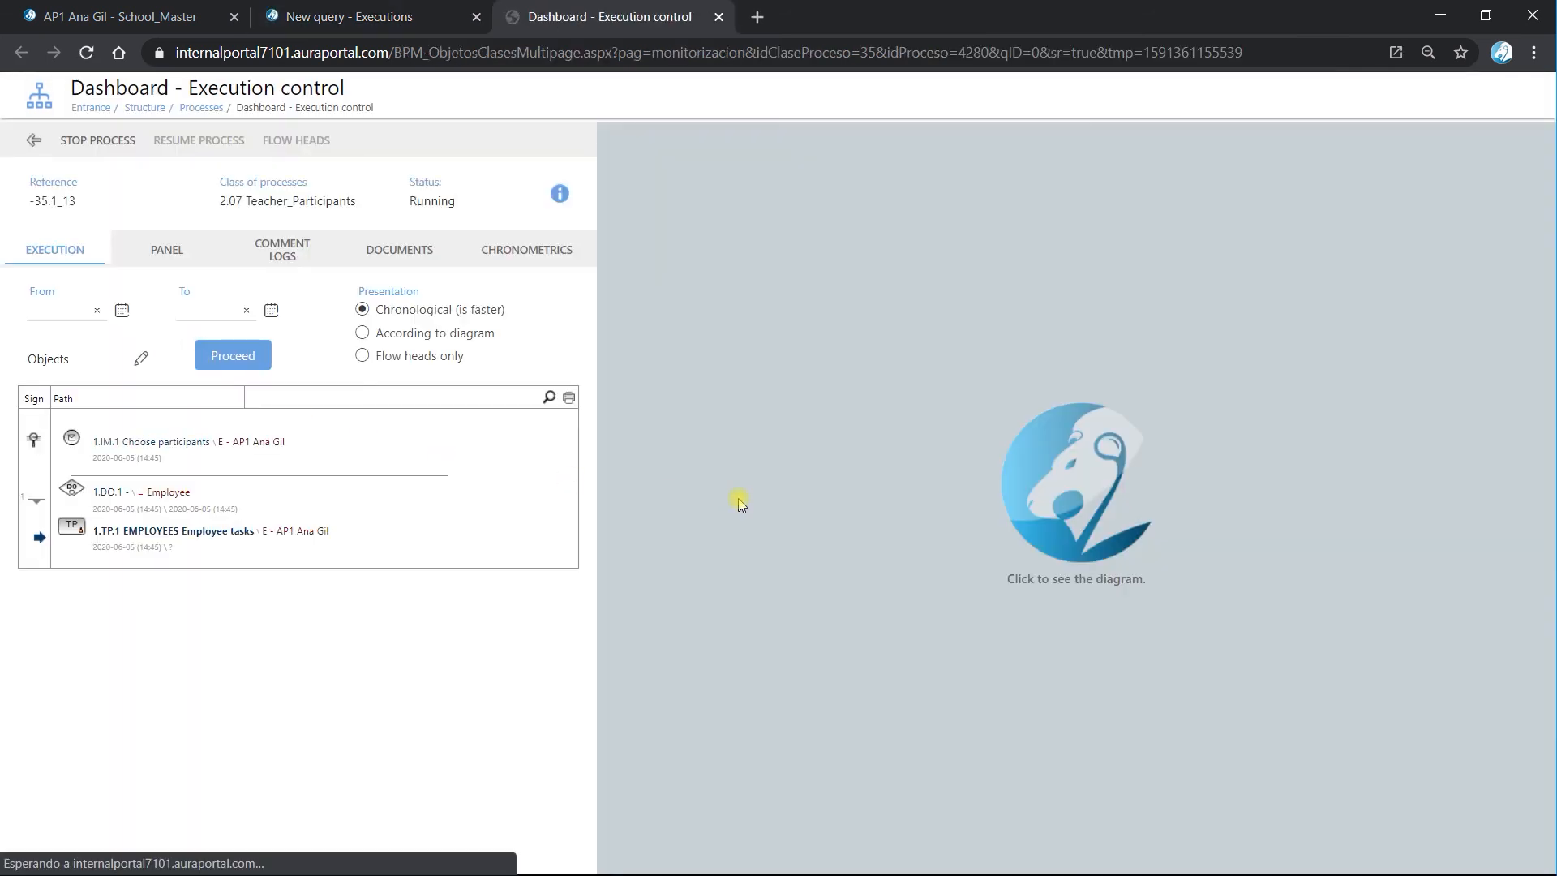
click(1037, 497)
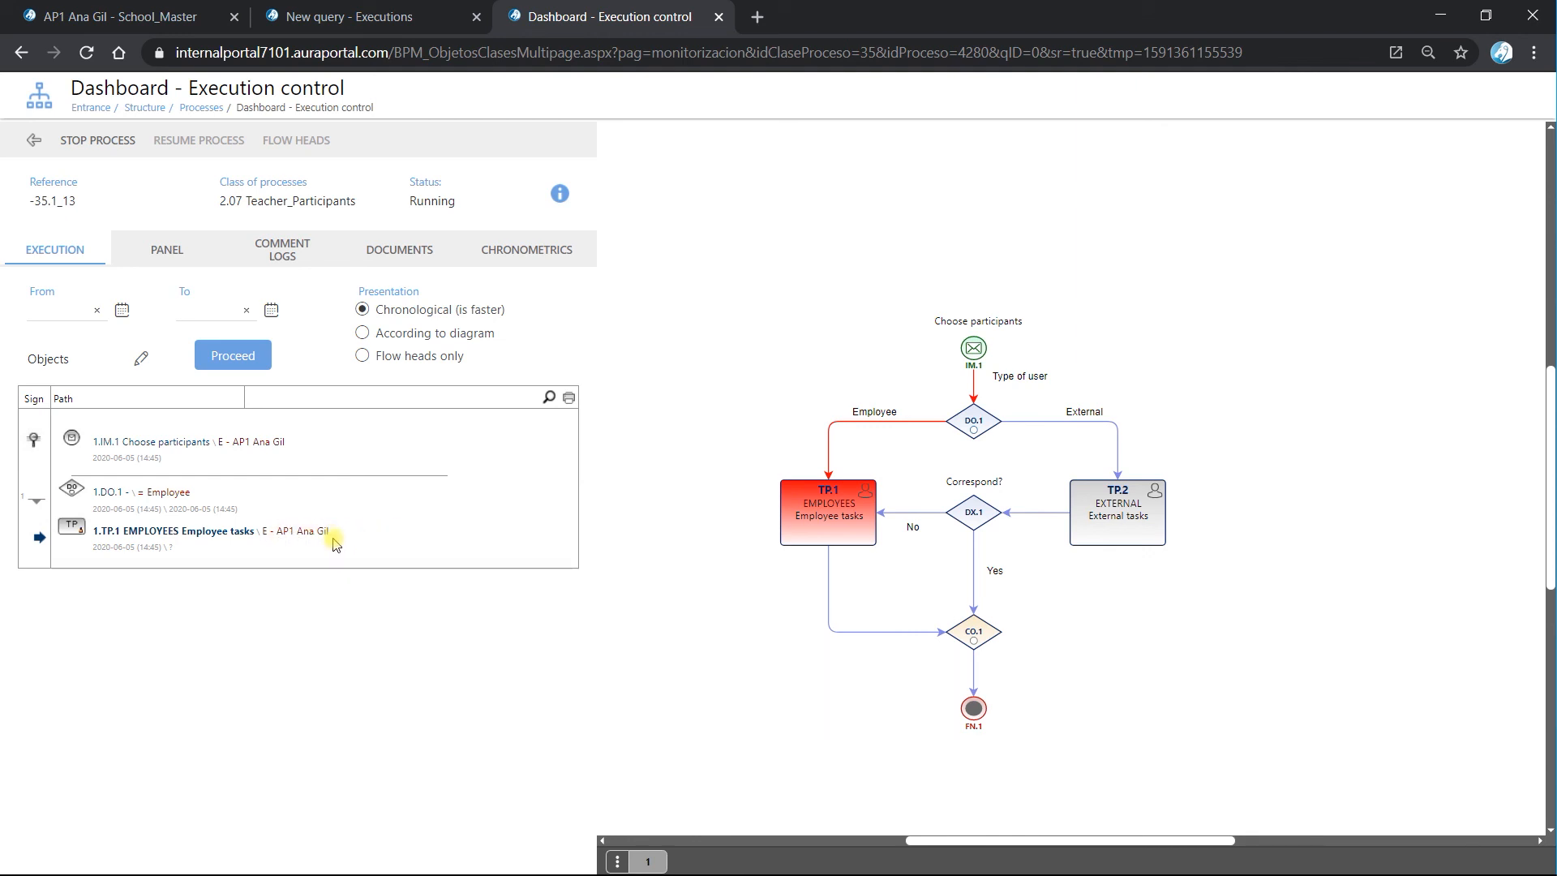
click(719, 17)
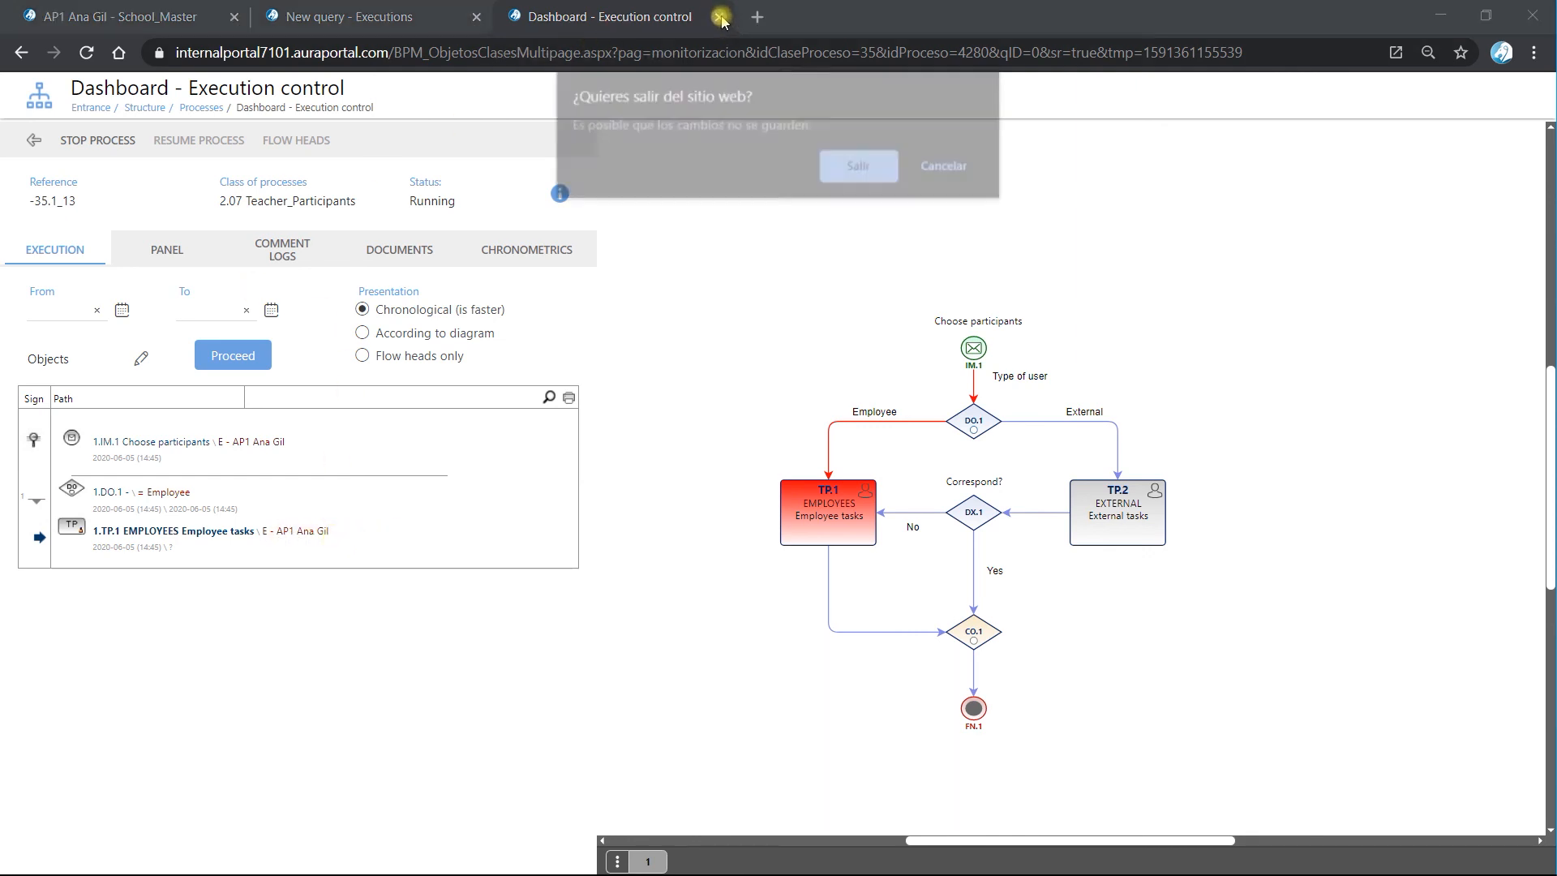
click(857, 167)
click(476, 17)
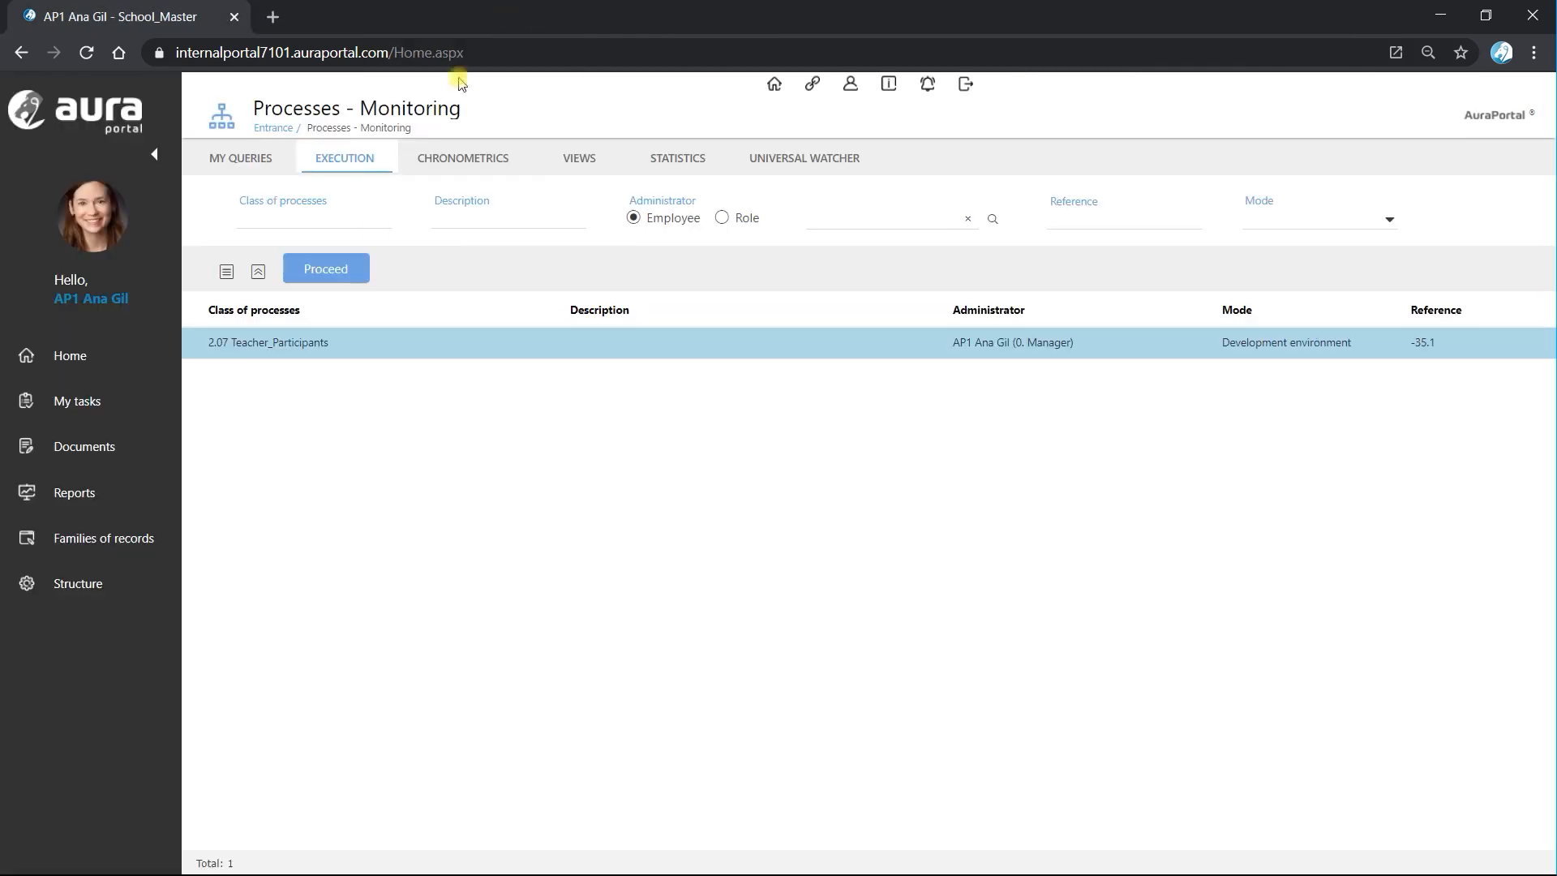
Open the pending EMPLOYEES Employee tasks task of 2.07 Teacher_Participants from My tasks and finish it.
click(90, 405)
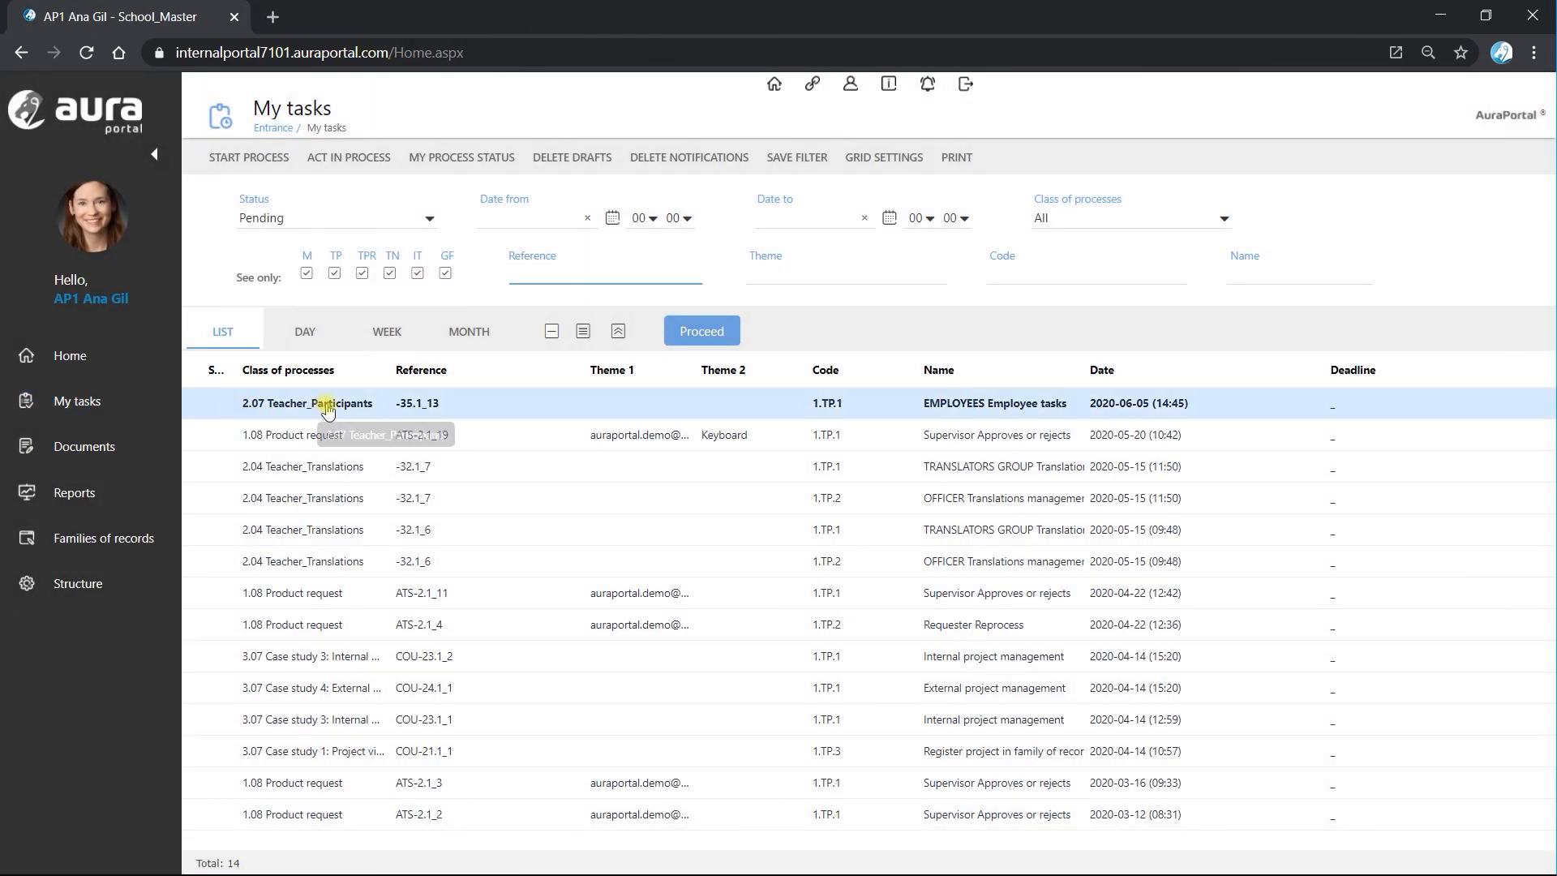
click(327, 409)
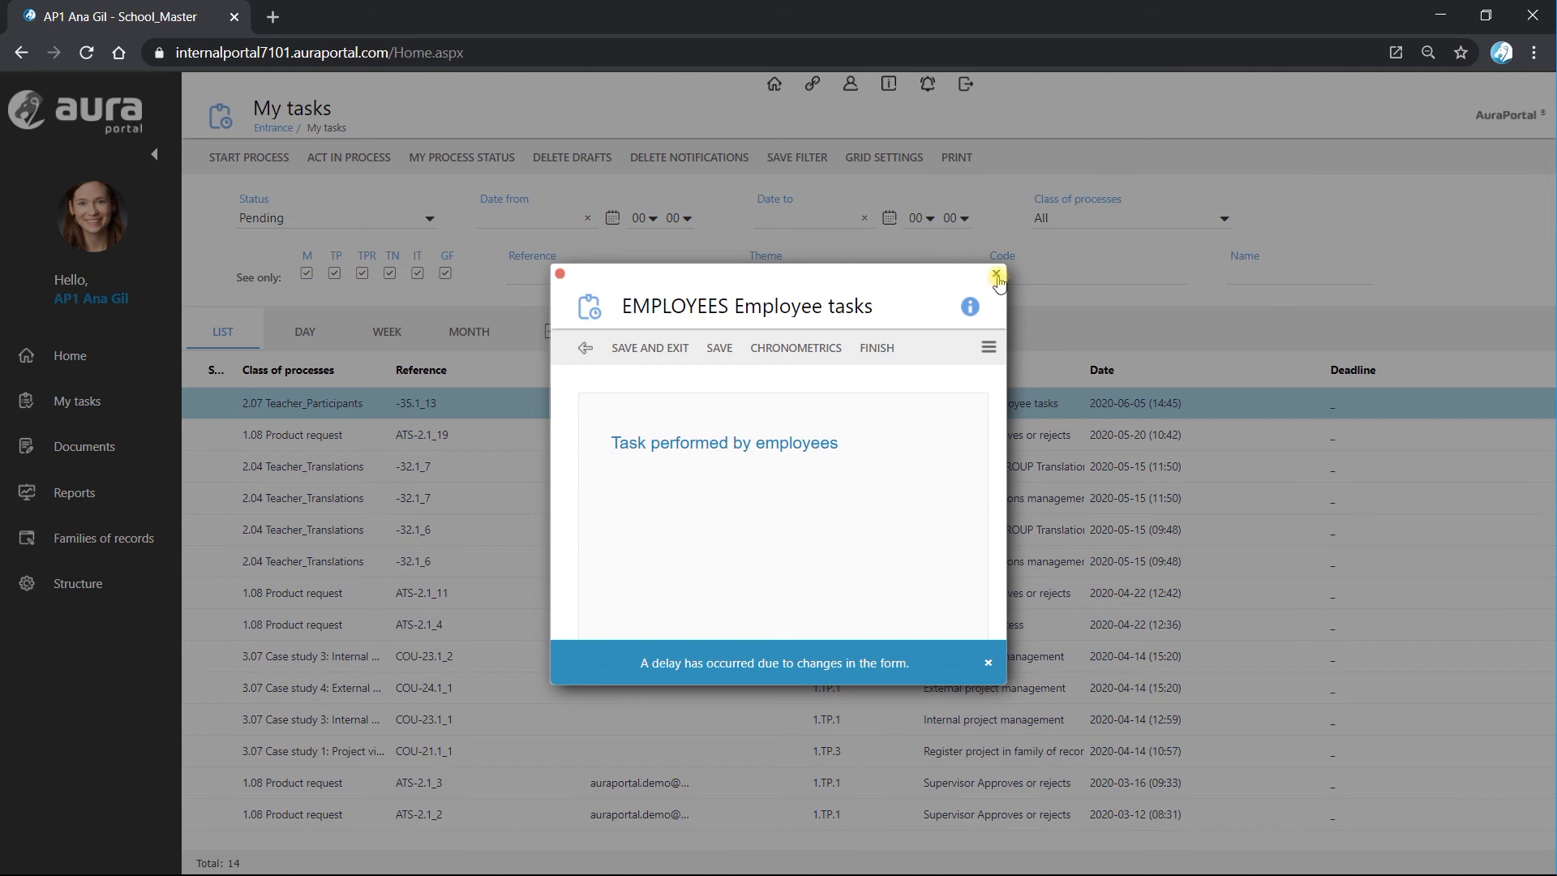
click(878, 355)
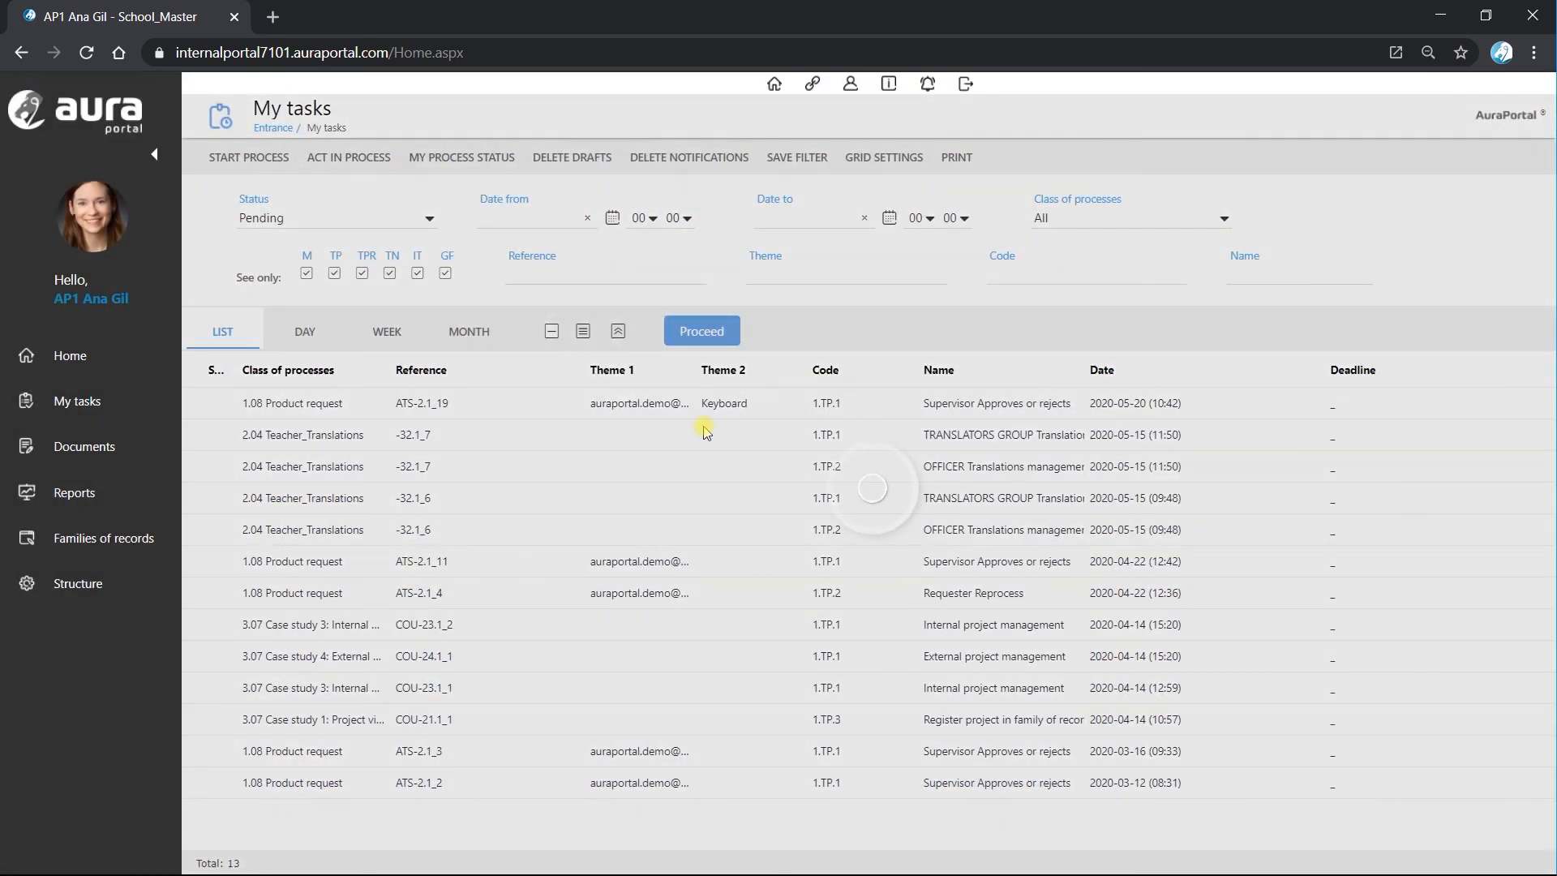
Open another Choose participants start form and view the selection list of its Family-Element field without adding employees.
click(252, 158)
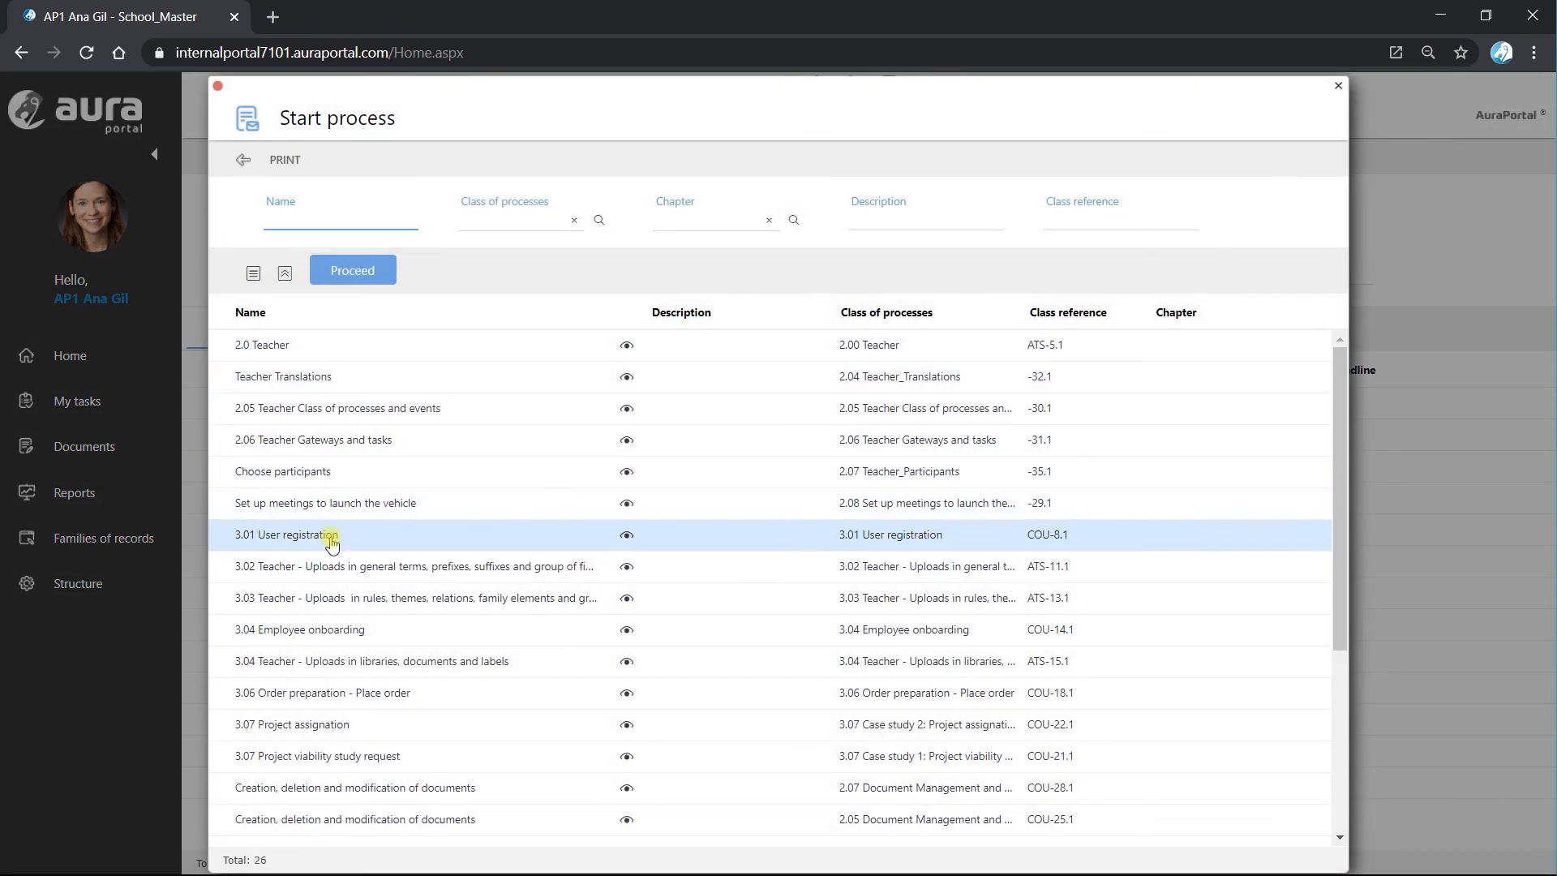
click(323, 478)
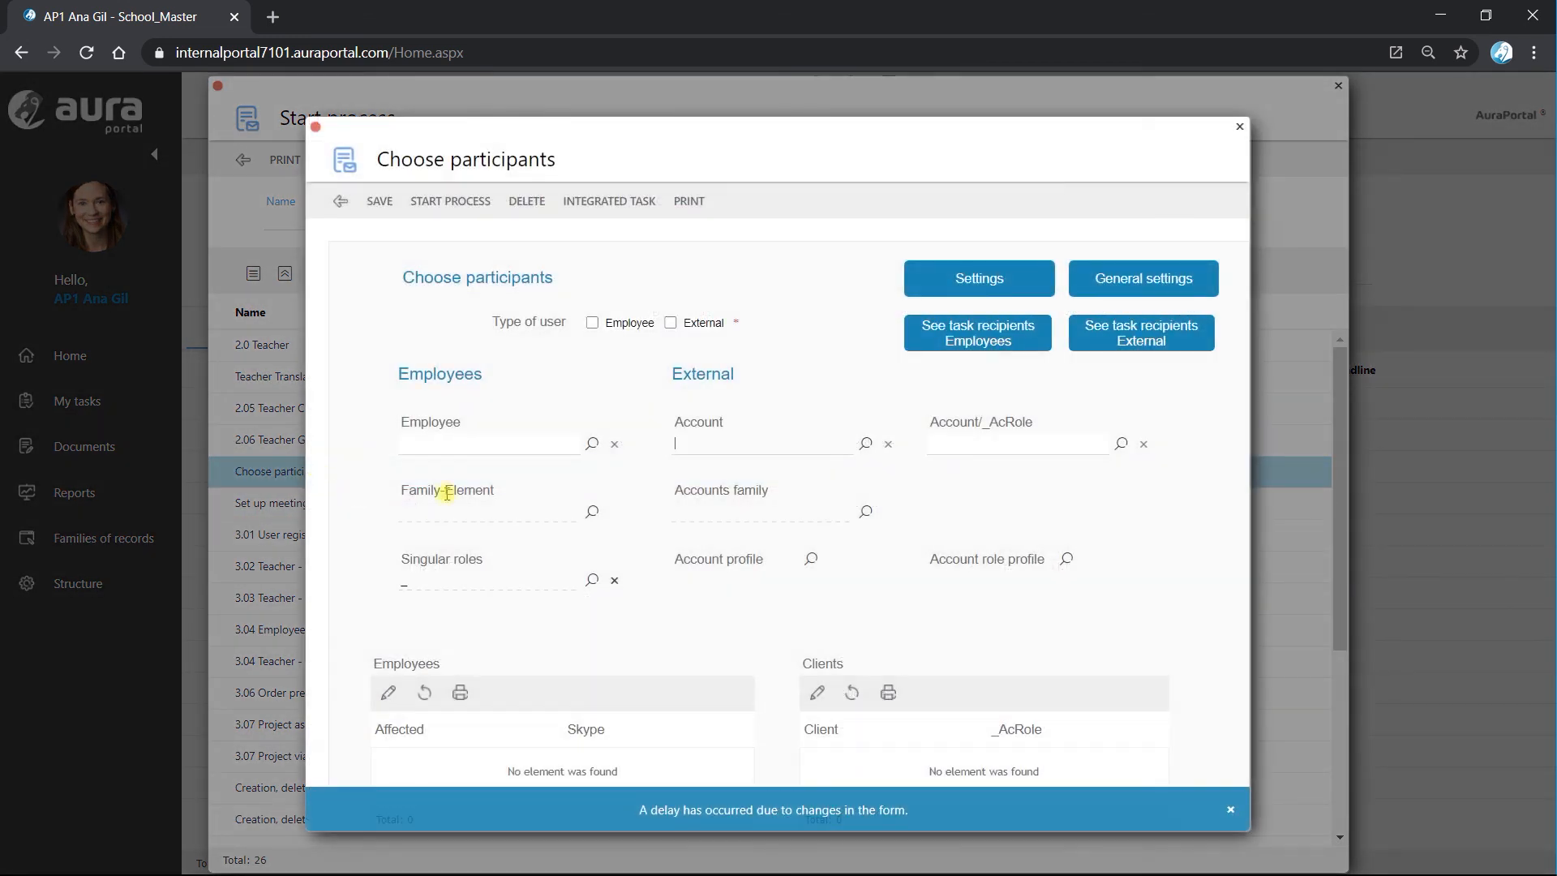
click(592, 511)
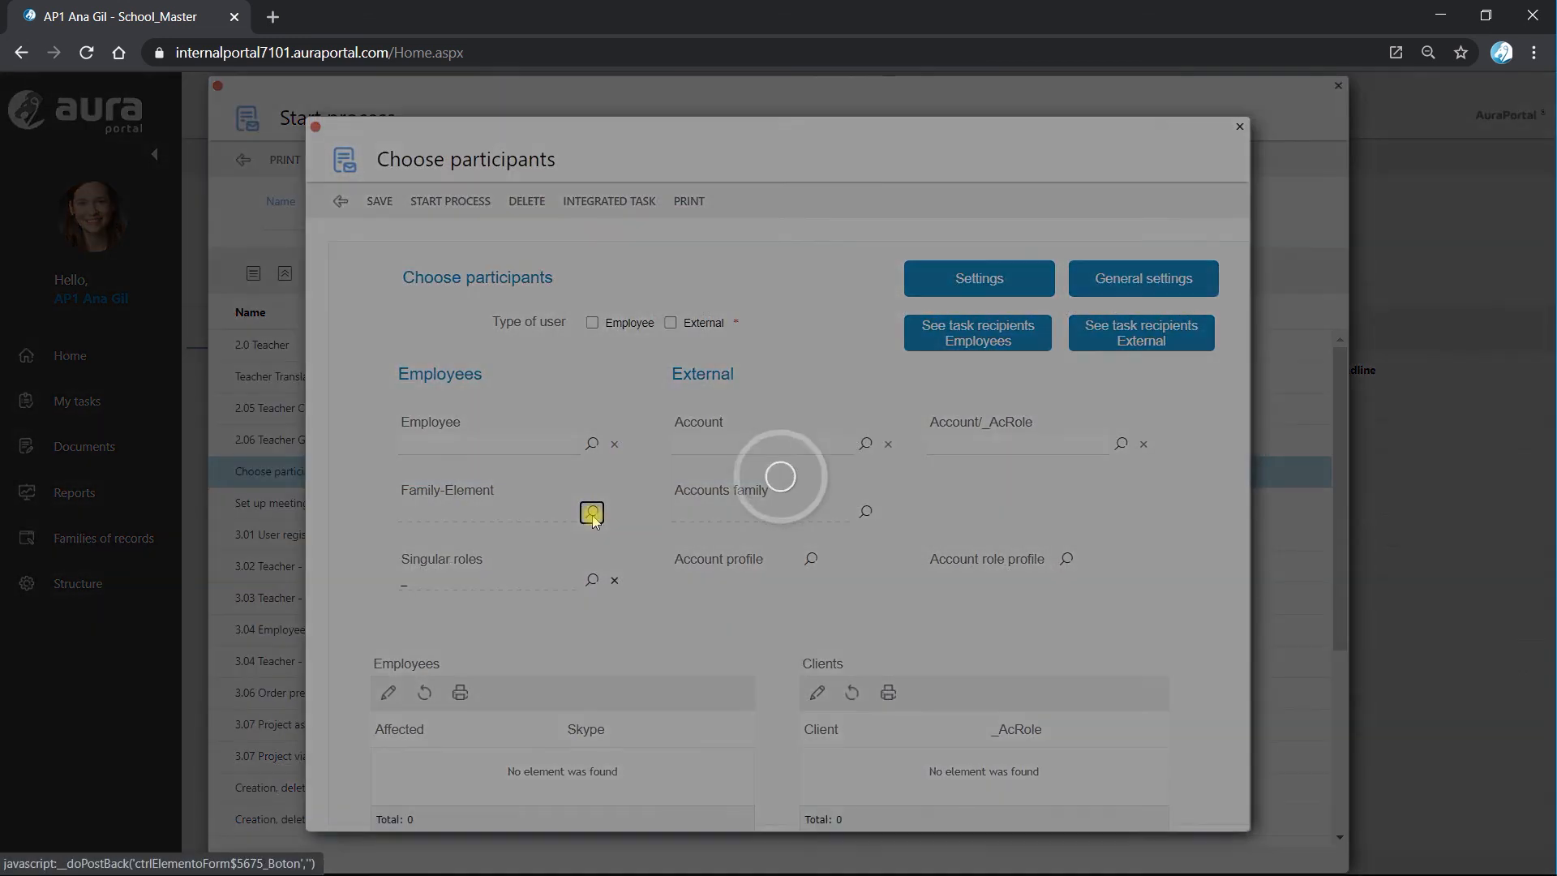
click(362, 210)
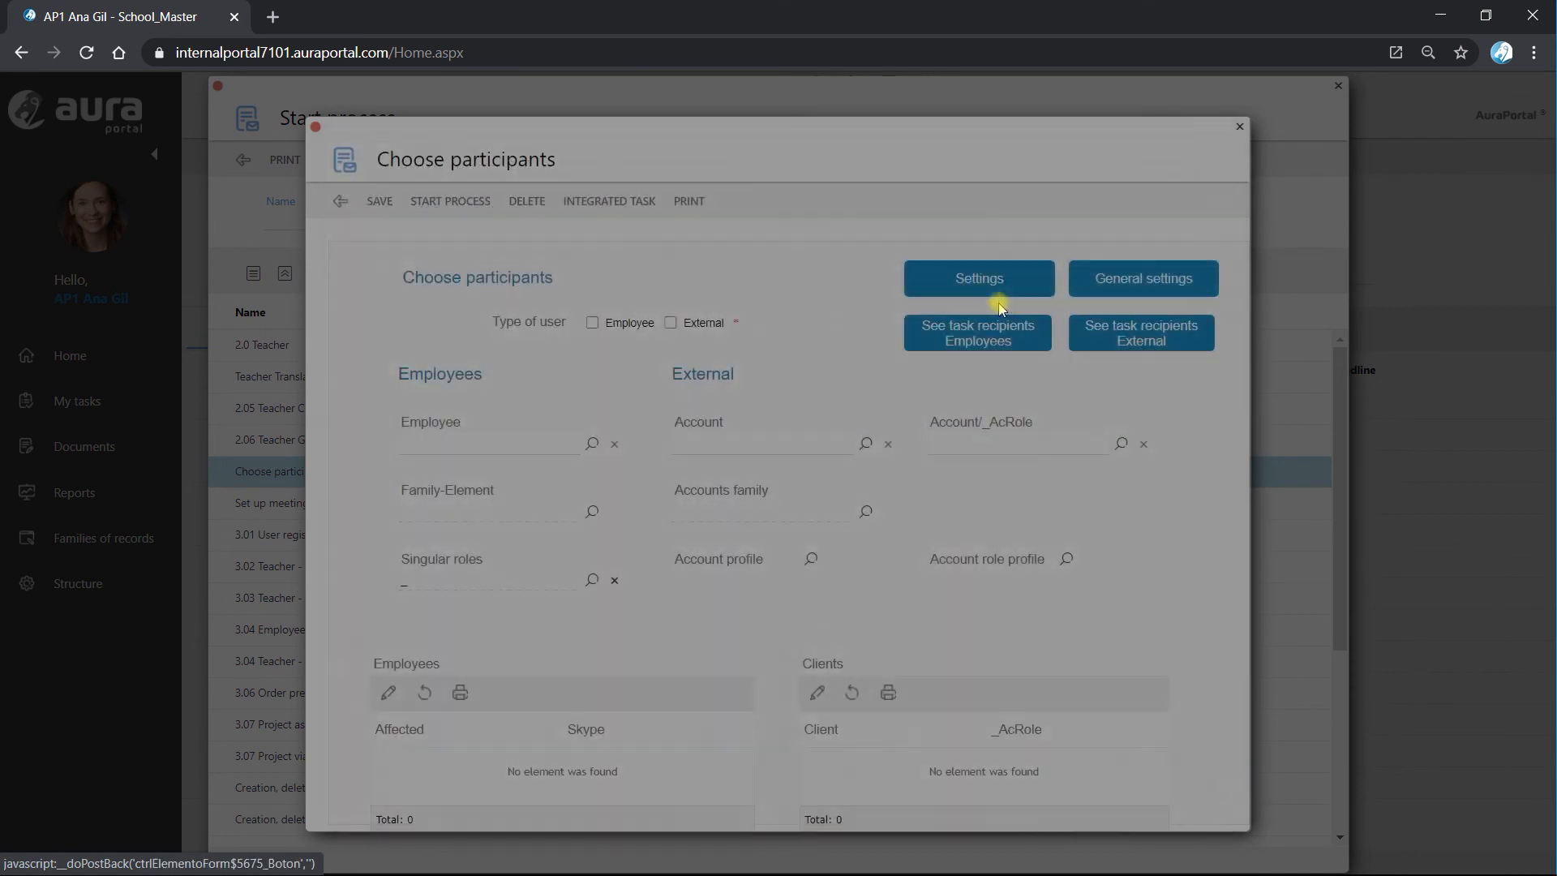